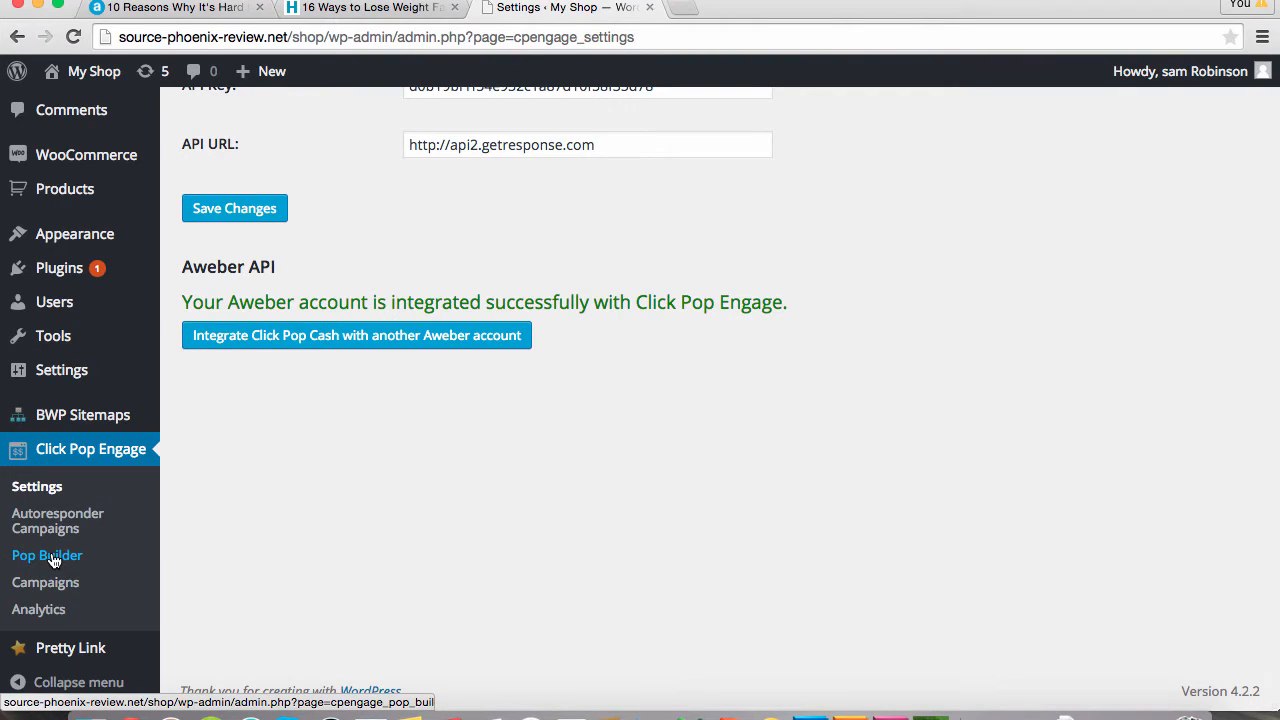
Create a new pop named "Weight Loss Pop" in the Pop Builder, based on the Blank Template.
click(53, 560)
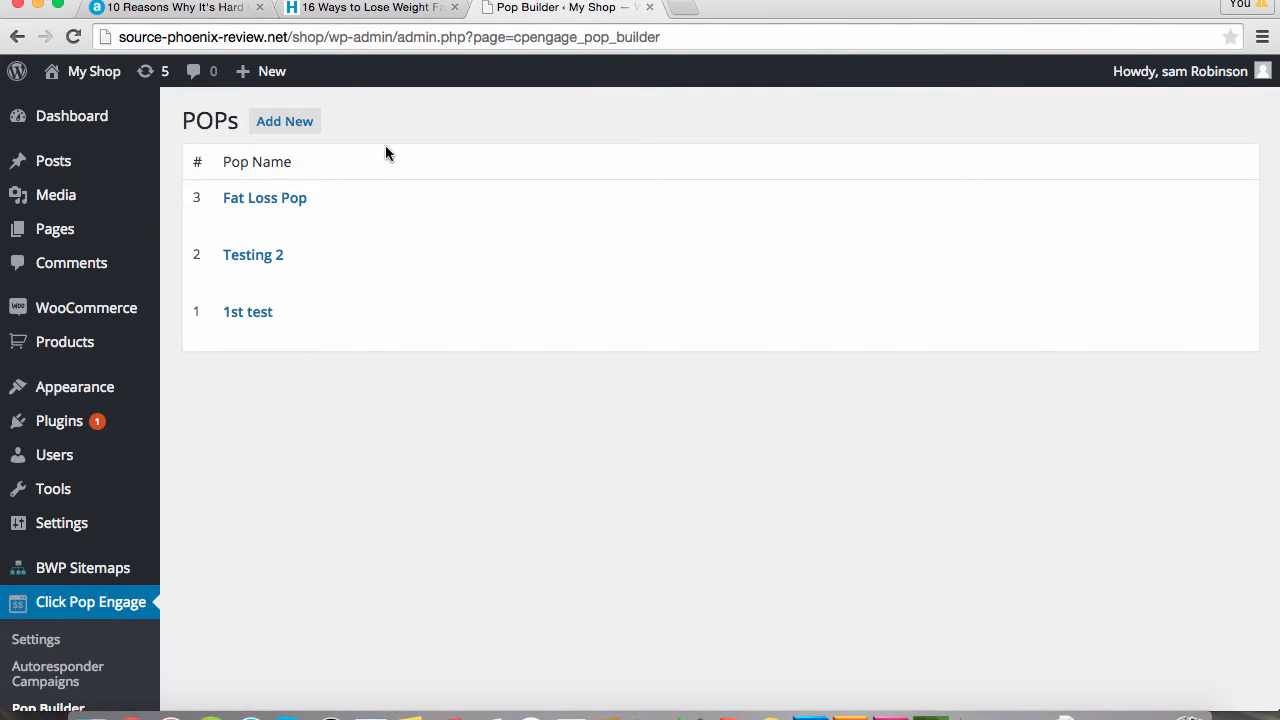
click(305, 127)
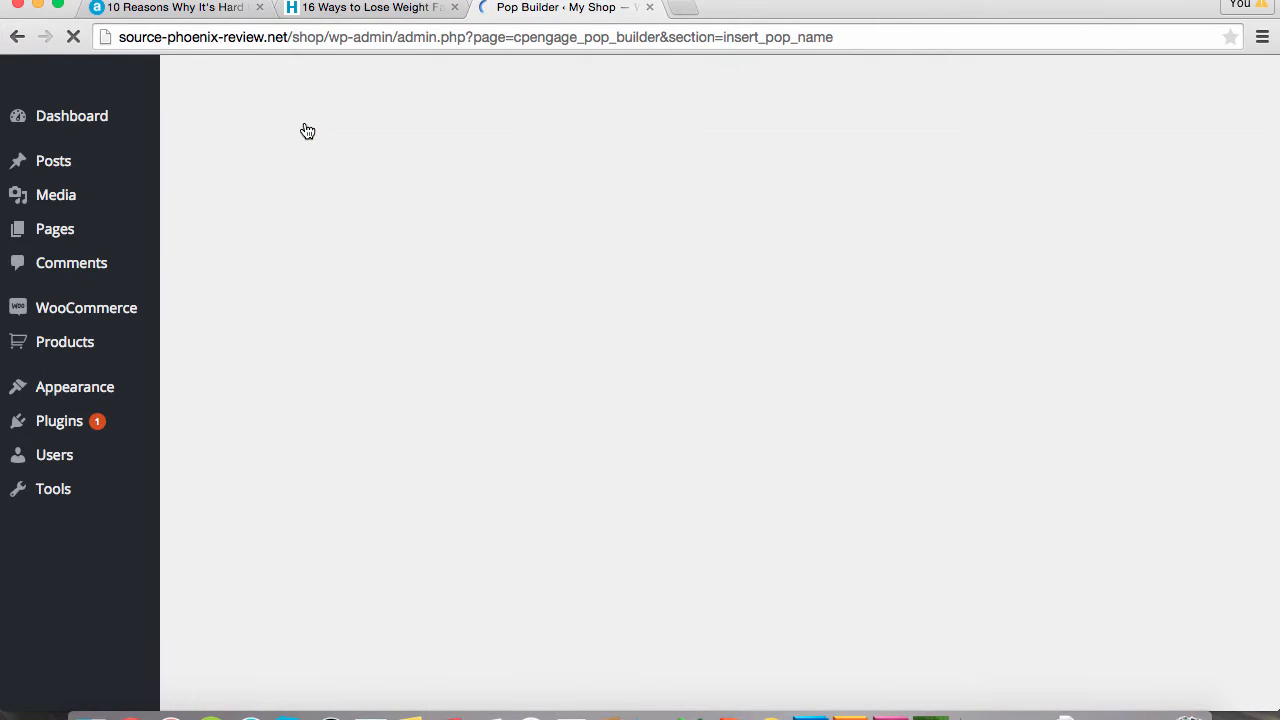
click(429, 171)
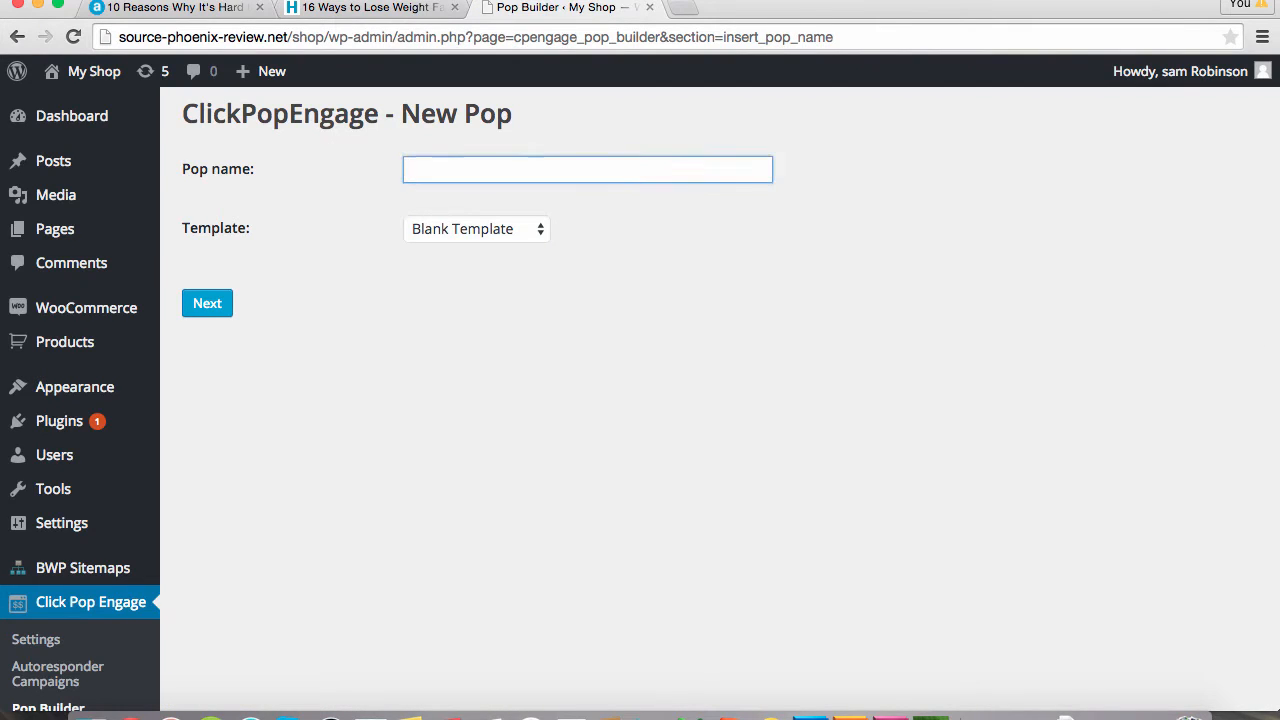
text(Weight Loss Pop)
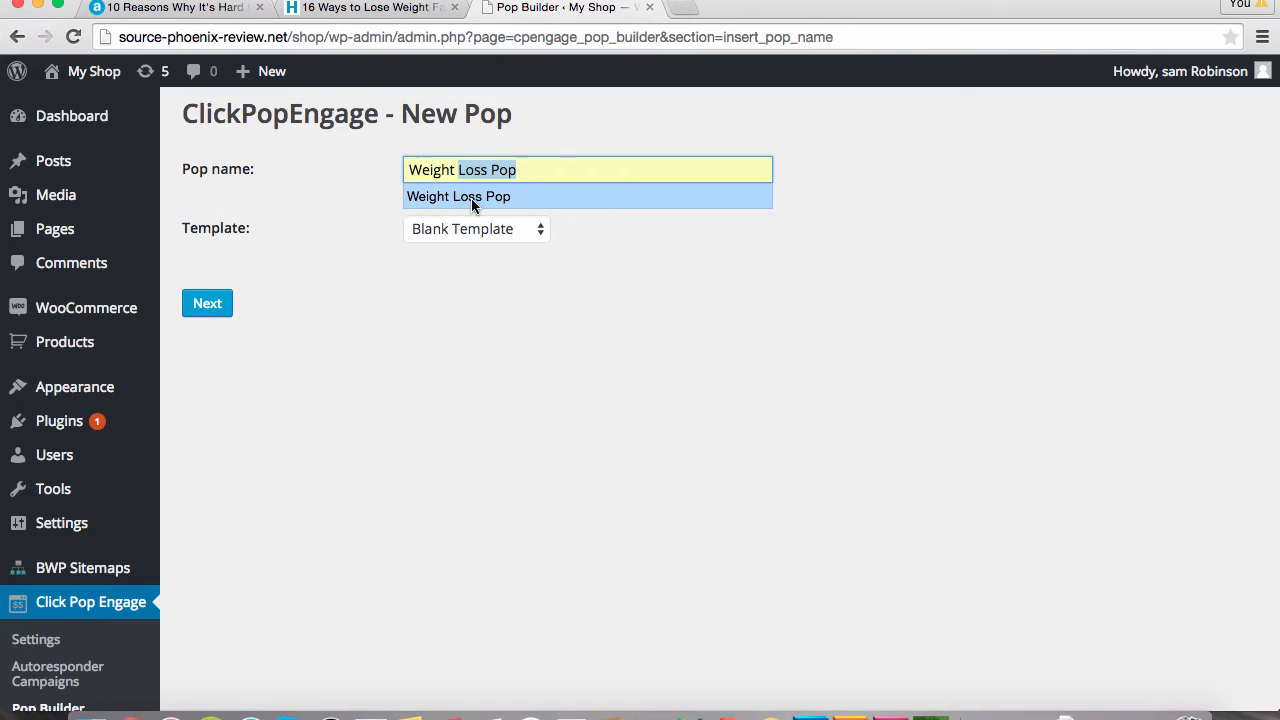
click(471, 198)
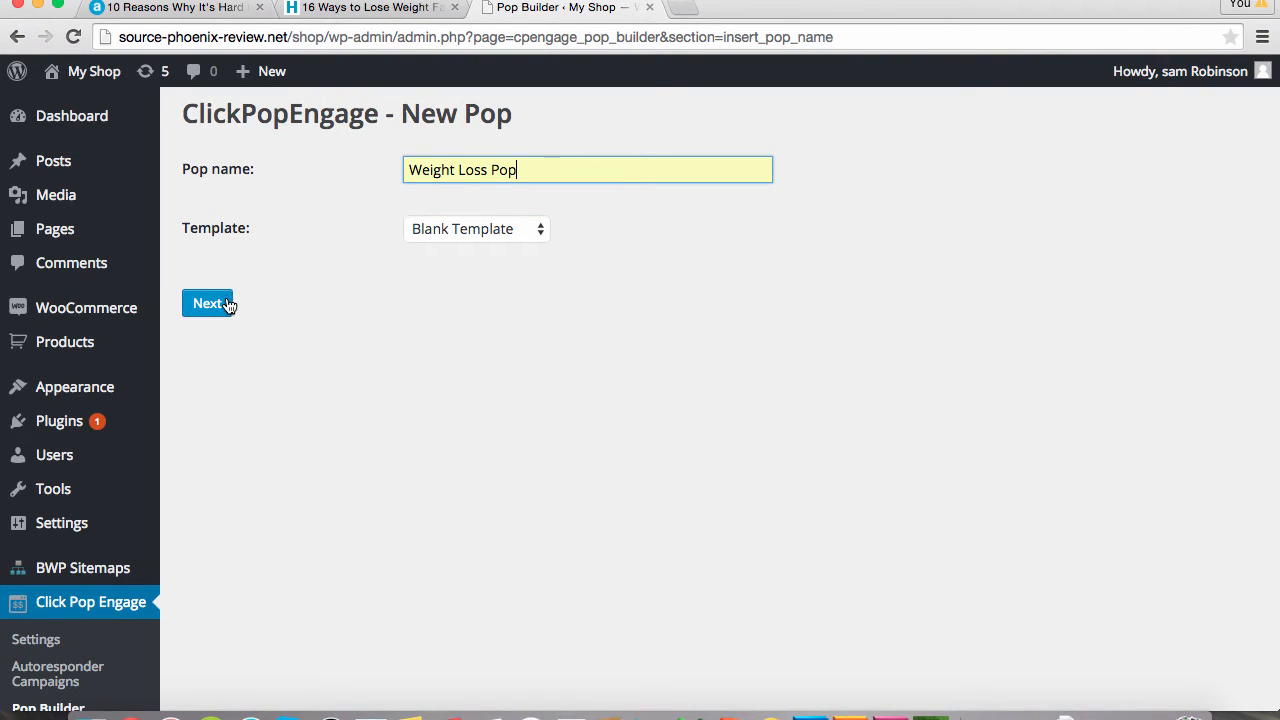
click(441, 233)
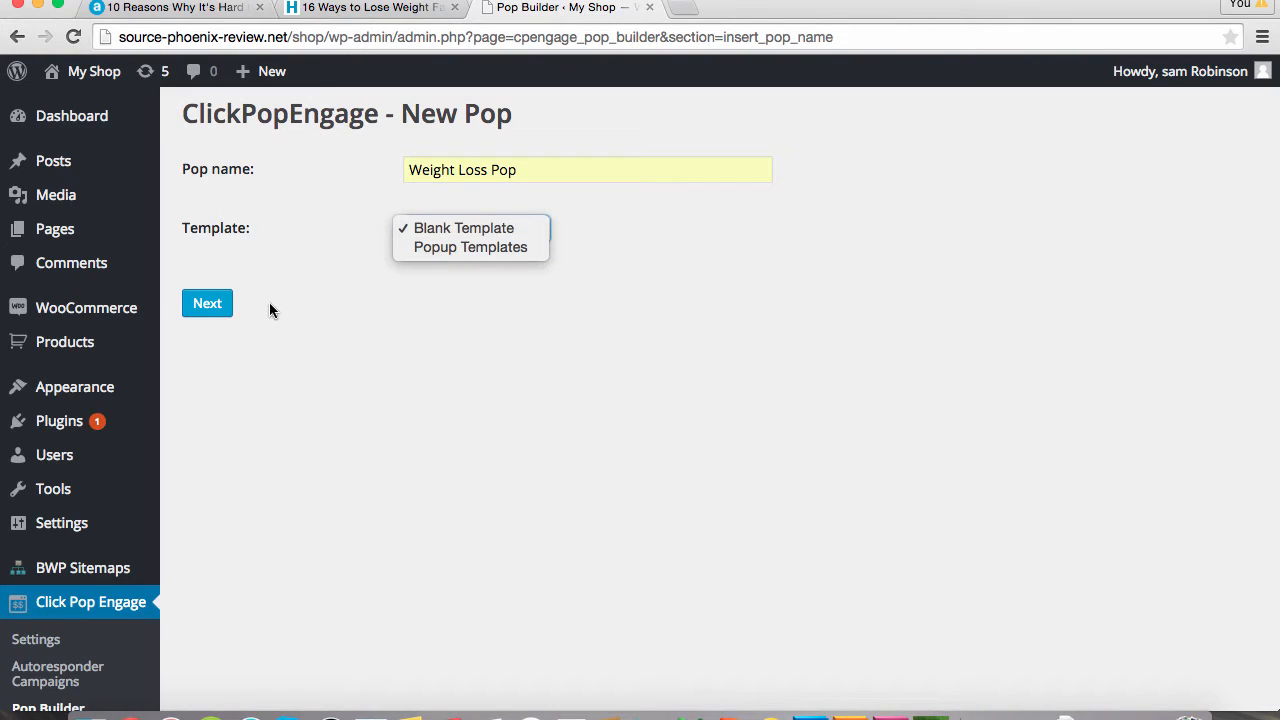
click(271, 254)
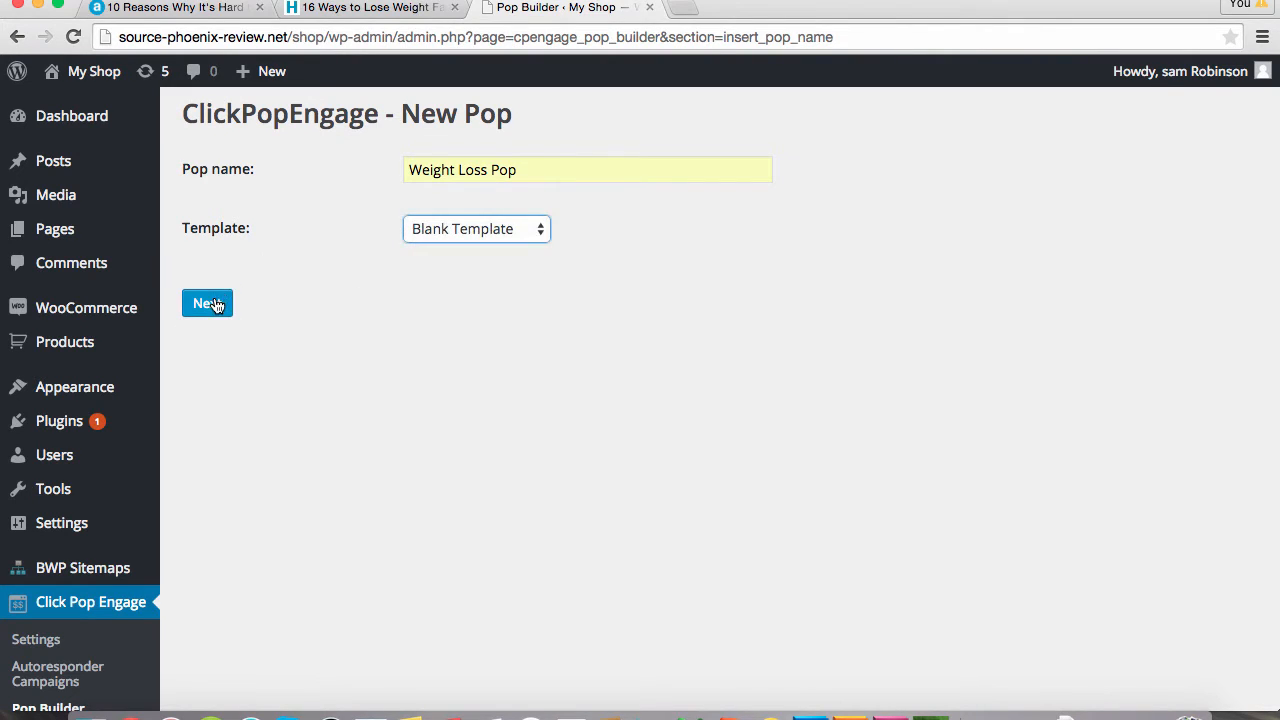
click(212, 304)
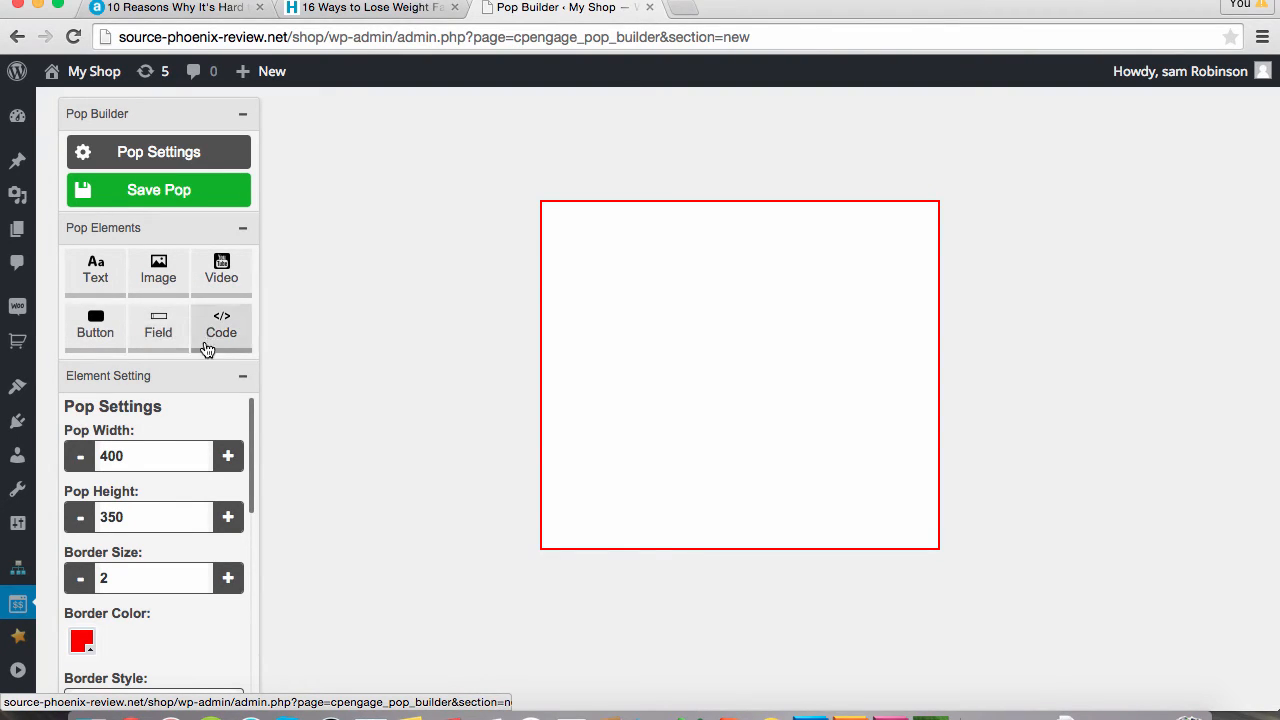
Try the Double, Dashed and Dotted border styles on the pop and set it back to Solid.
scroll(196, 397, down, 2)
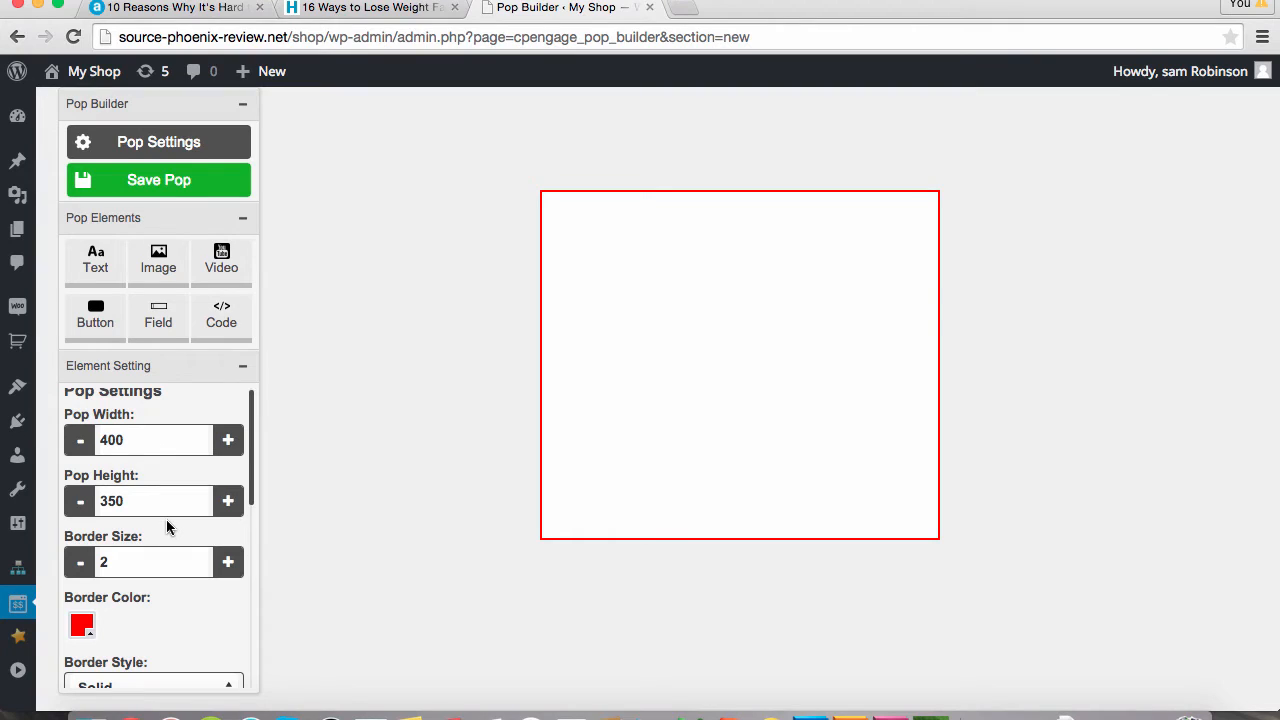
scroll(169, 557, down, 1)
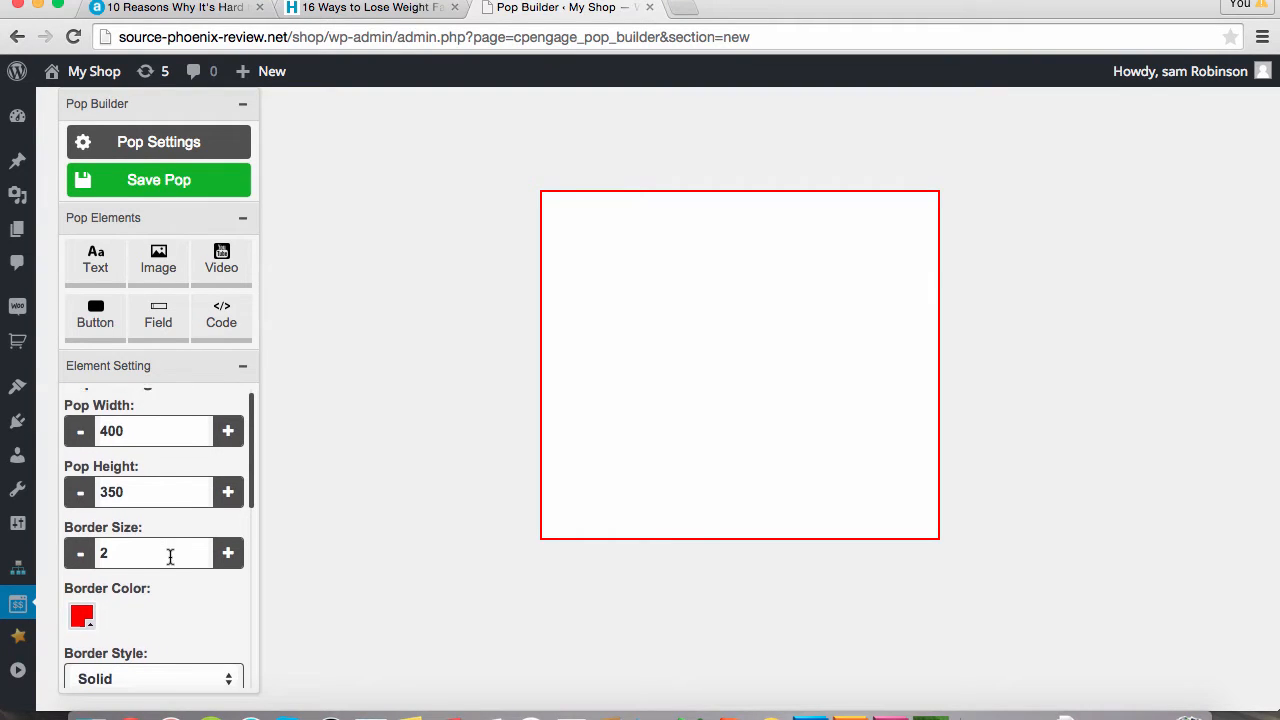
scroll(170, 557, down, 5)
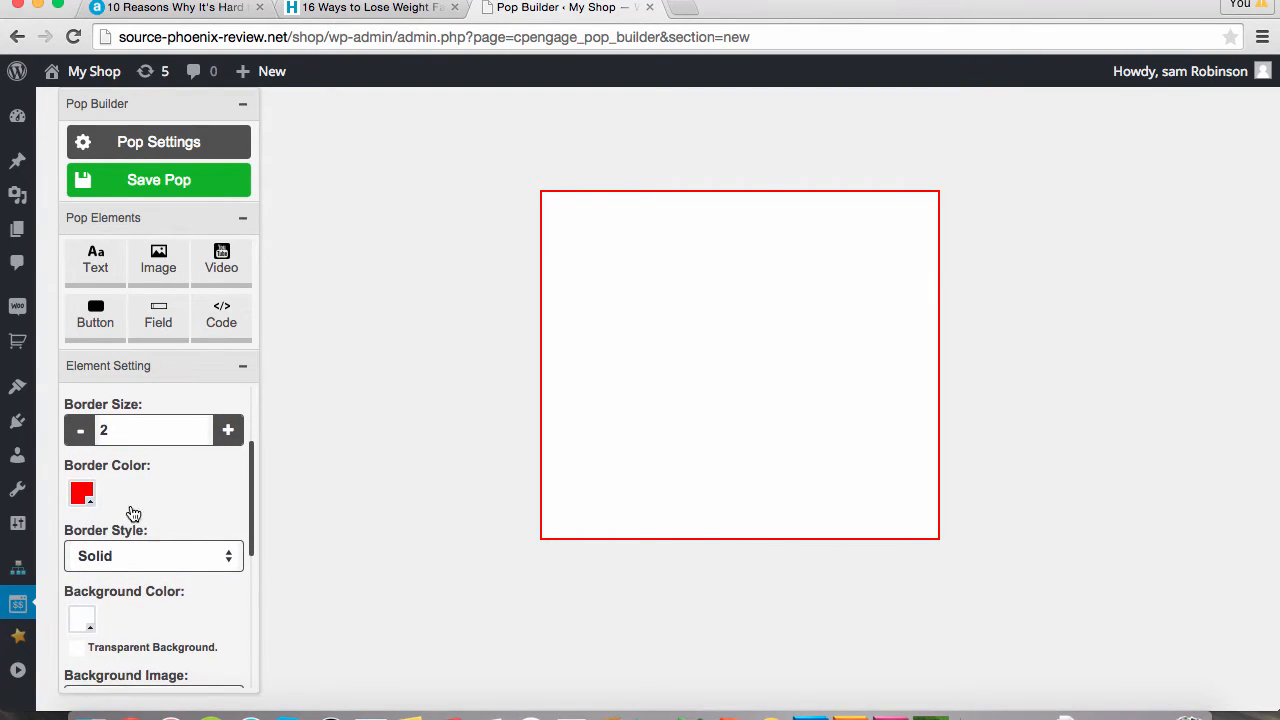
click(141, 556)
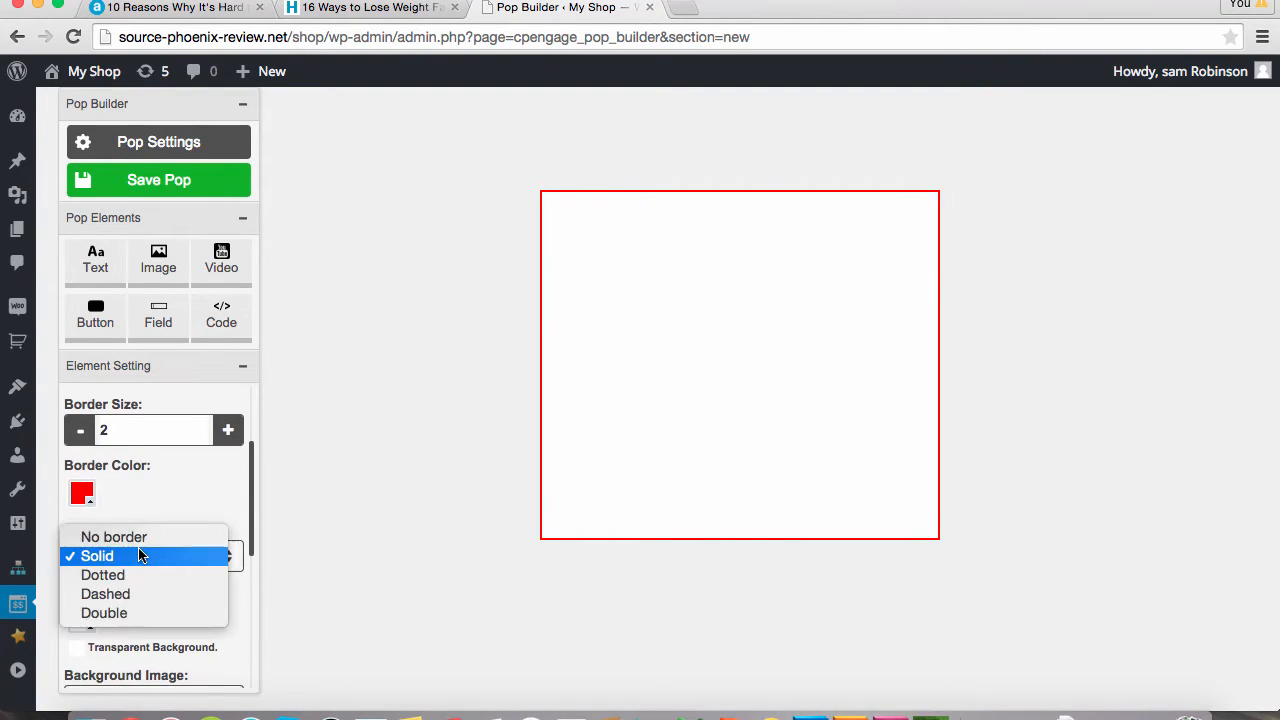
click(125, 614)
click(189, 545)
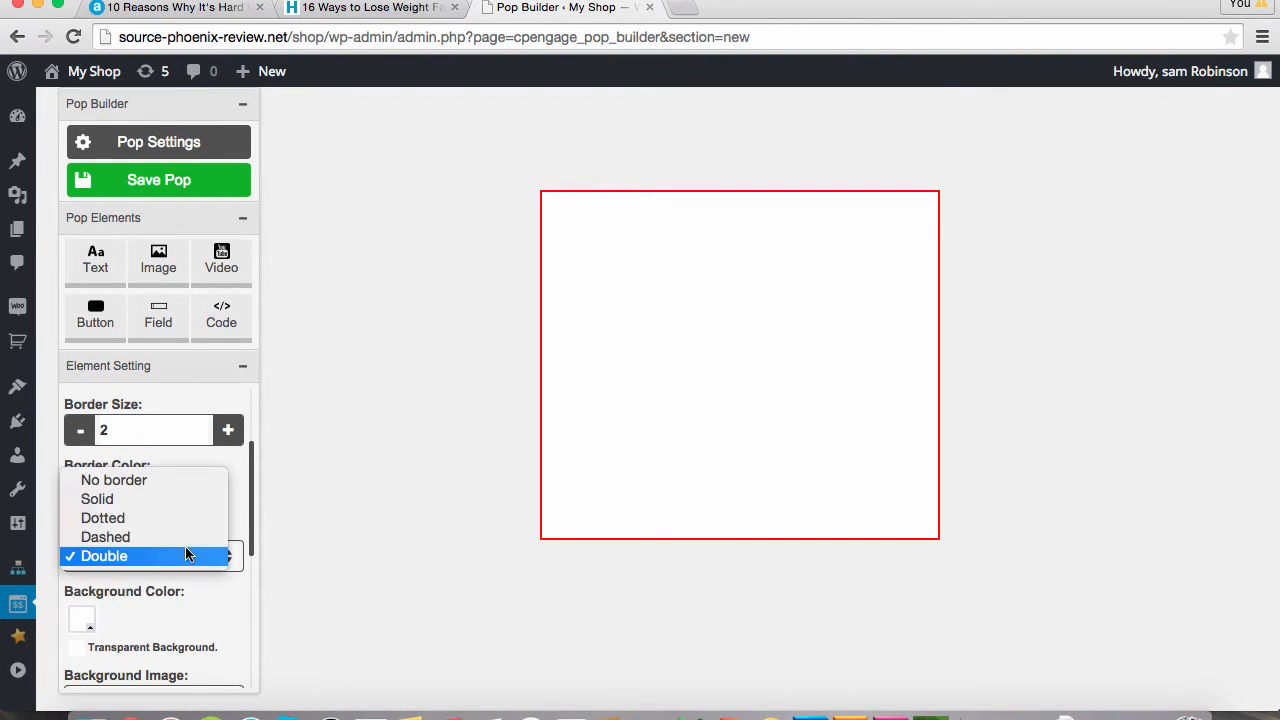
click(176, 537)
click(176, 557)
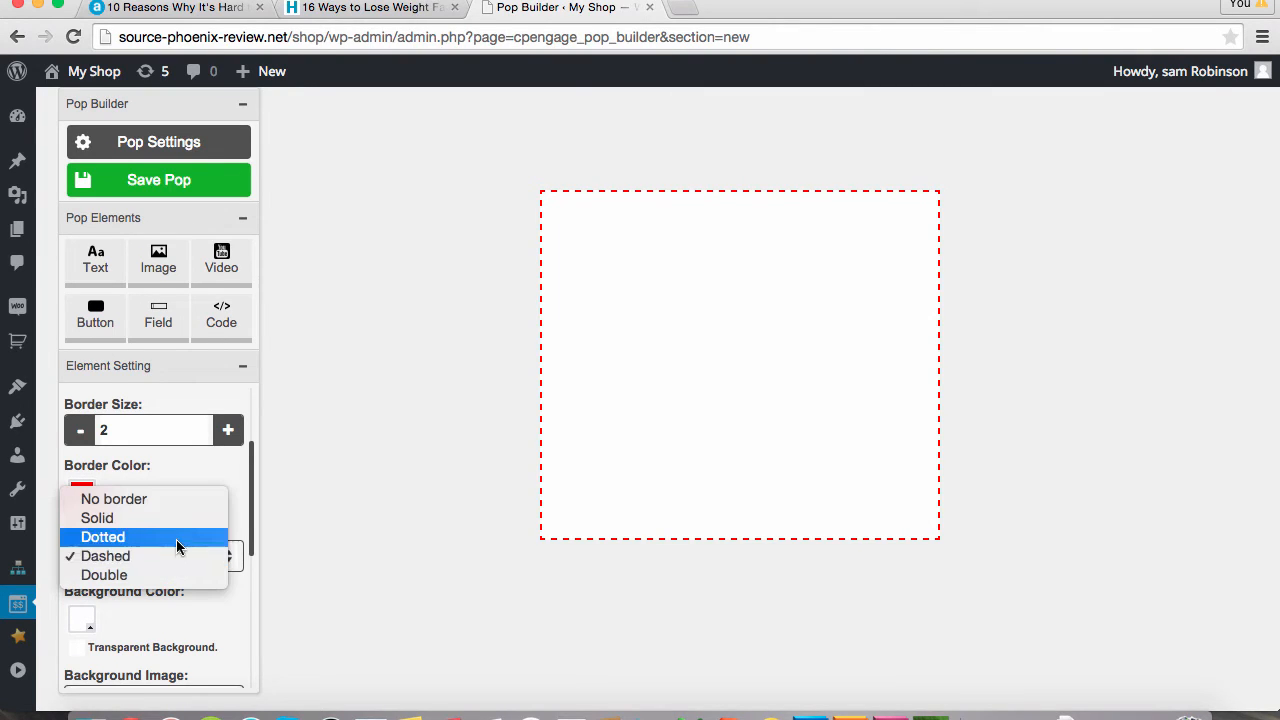
click(176, 539)
click(184, 558)
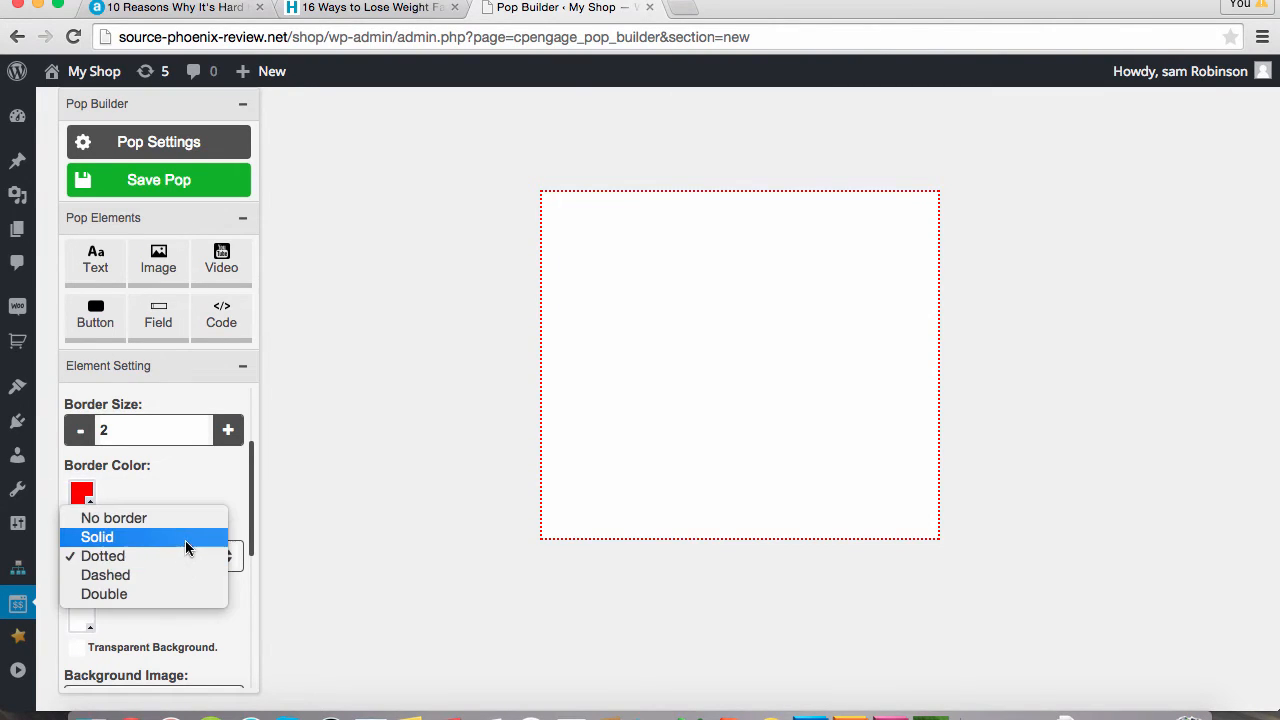
click(189, 537)
scroll(212, 596, down, 2)
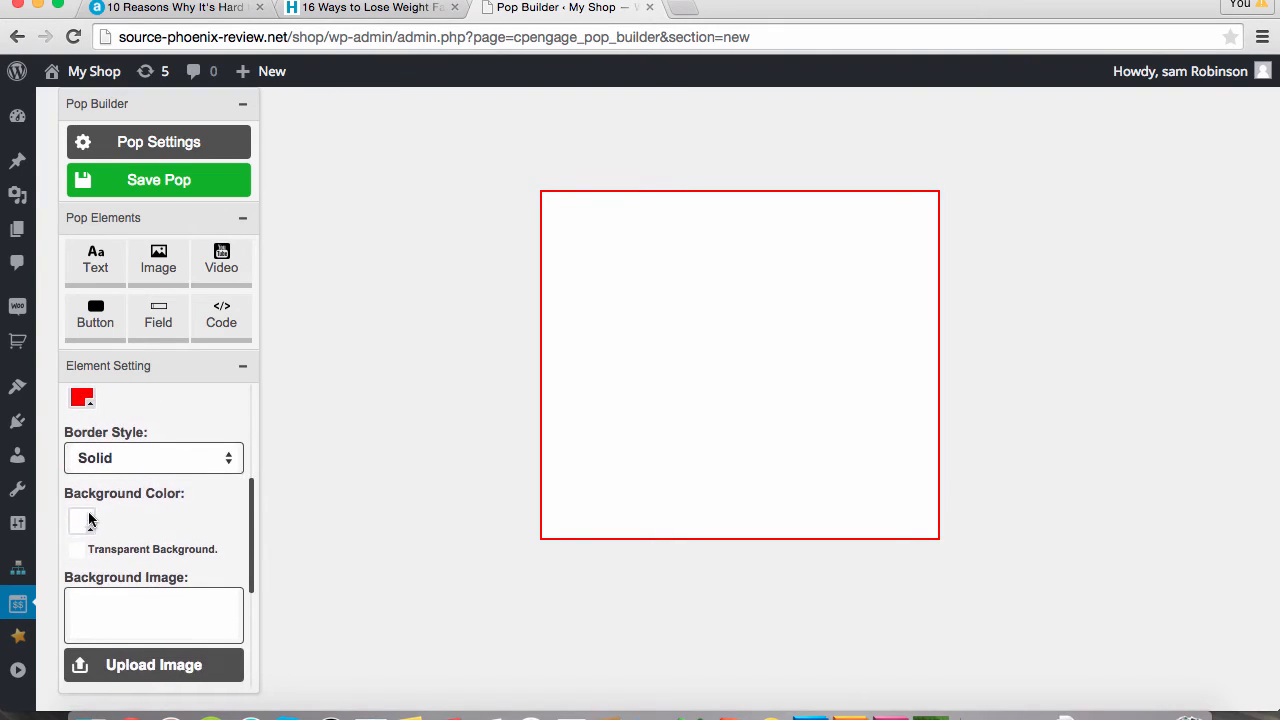
click(85, 521)
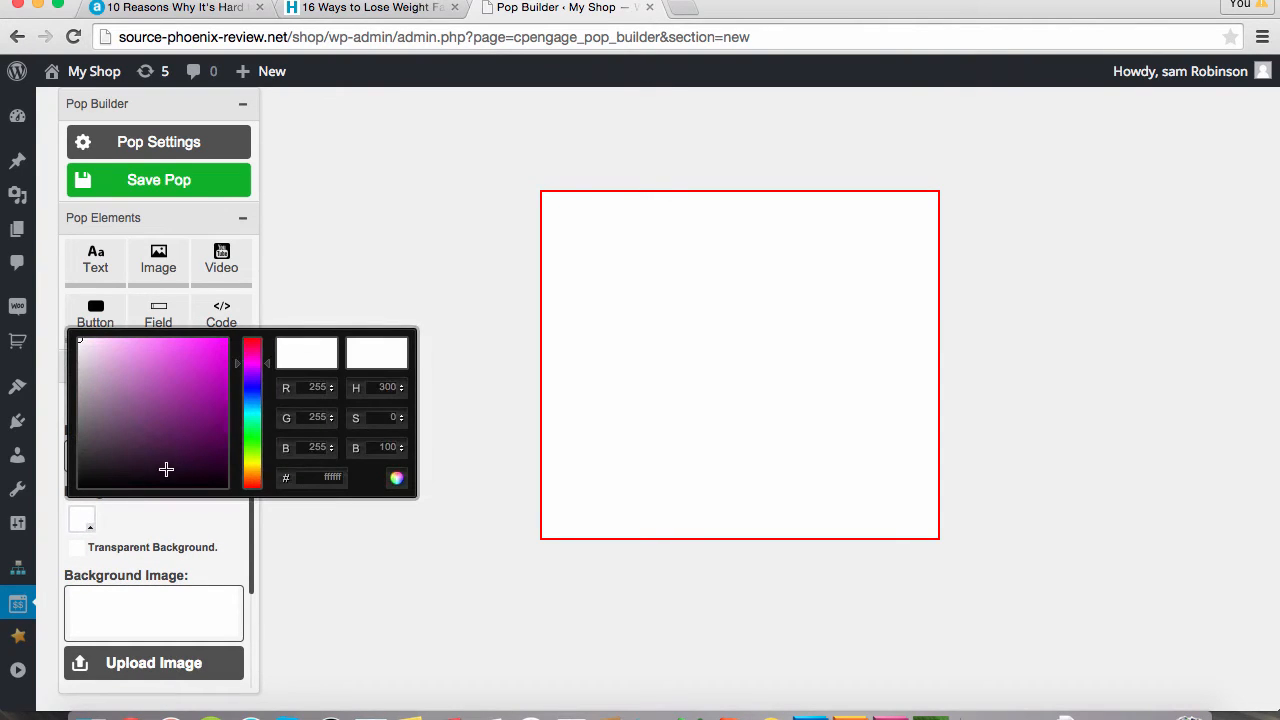
click(325, 480)
click(222, 521)
Upload Yoga Girl.jpg from the CPE Demo Files folder and use it as the pop's background image.
scroll(222, 523, down, 1)
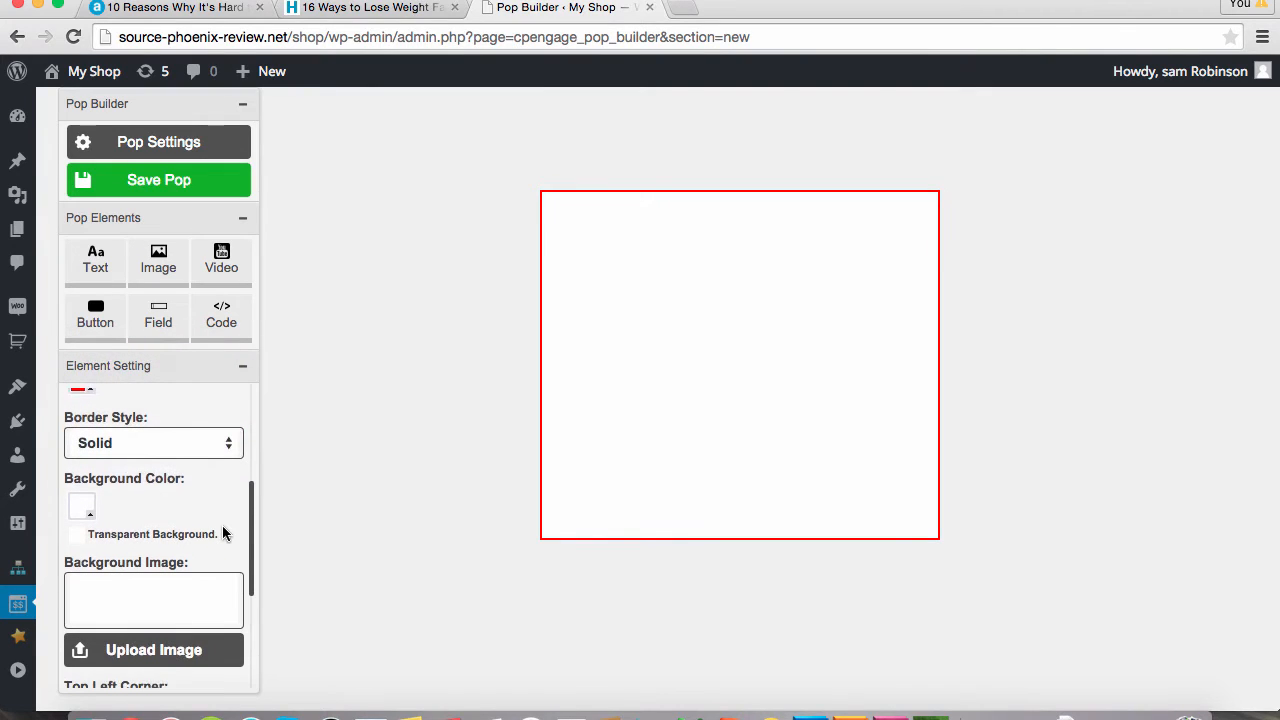
scroll(224, 601, down, 2)
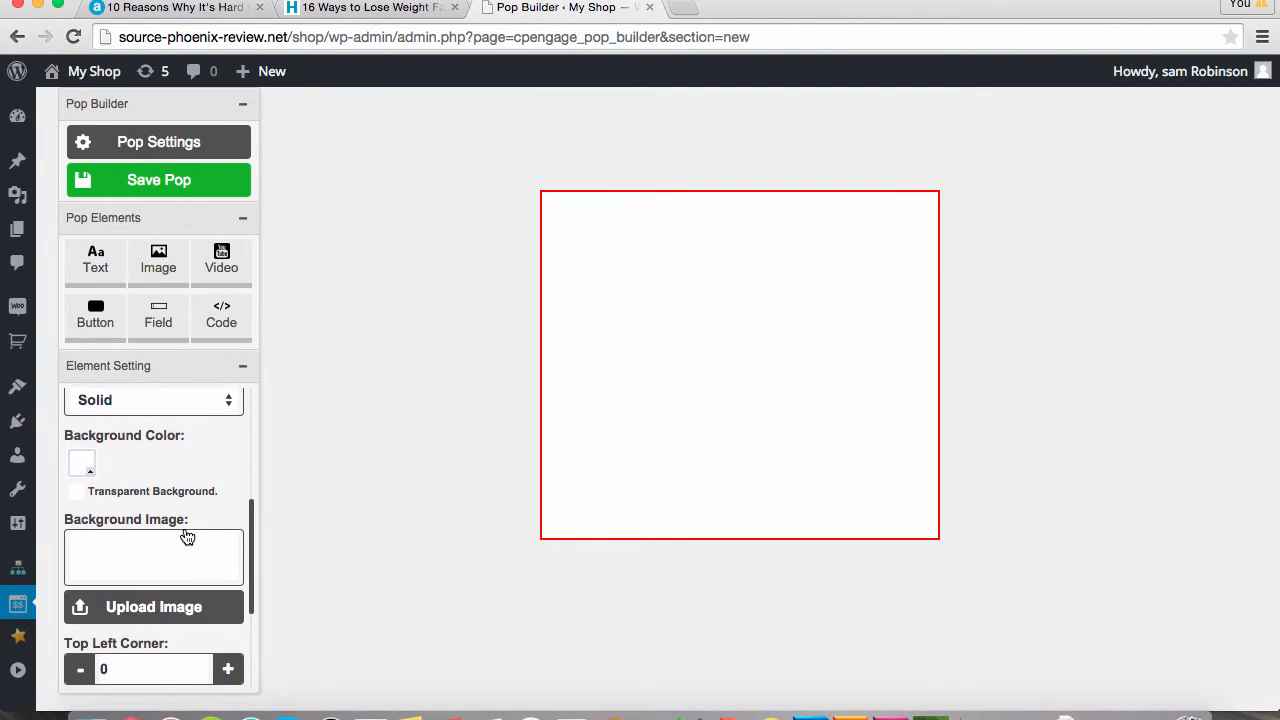
click(143, 606)
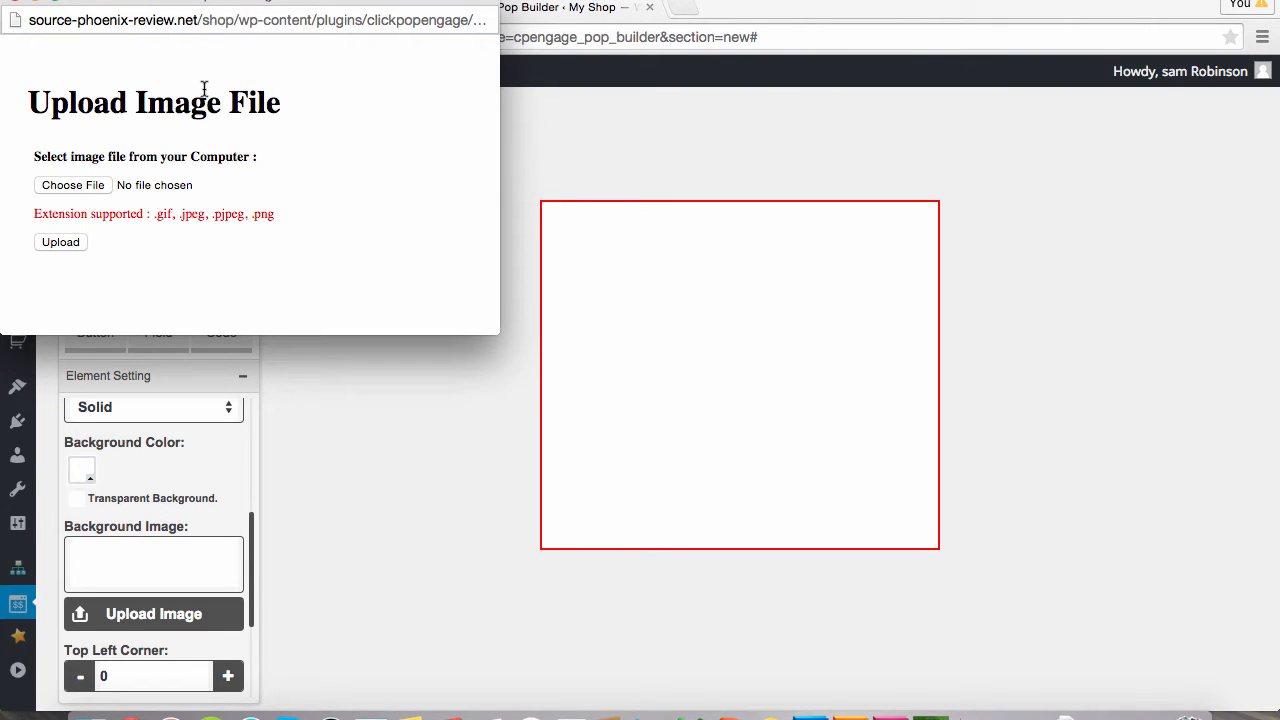
click(88, 186)
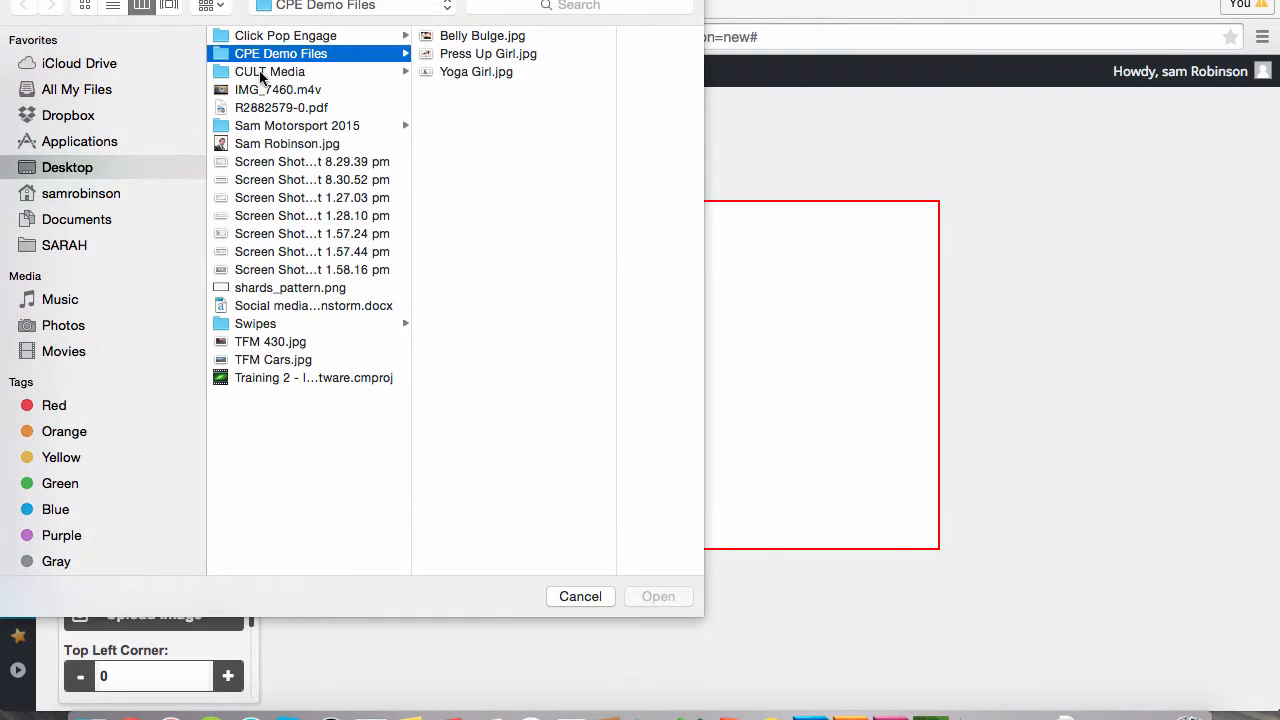
click(484, 37)
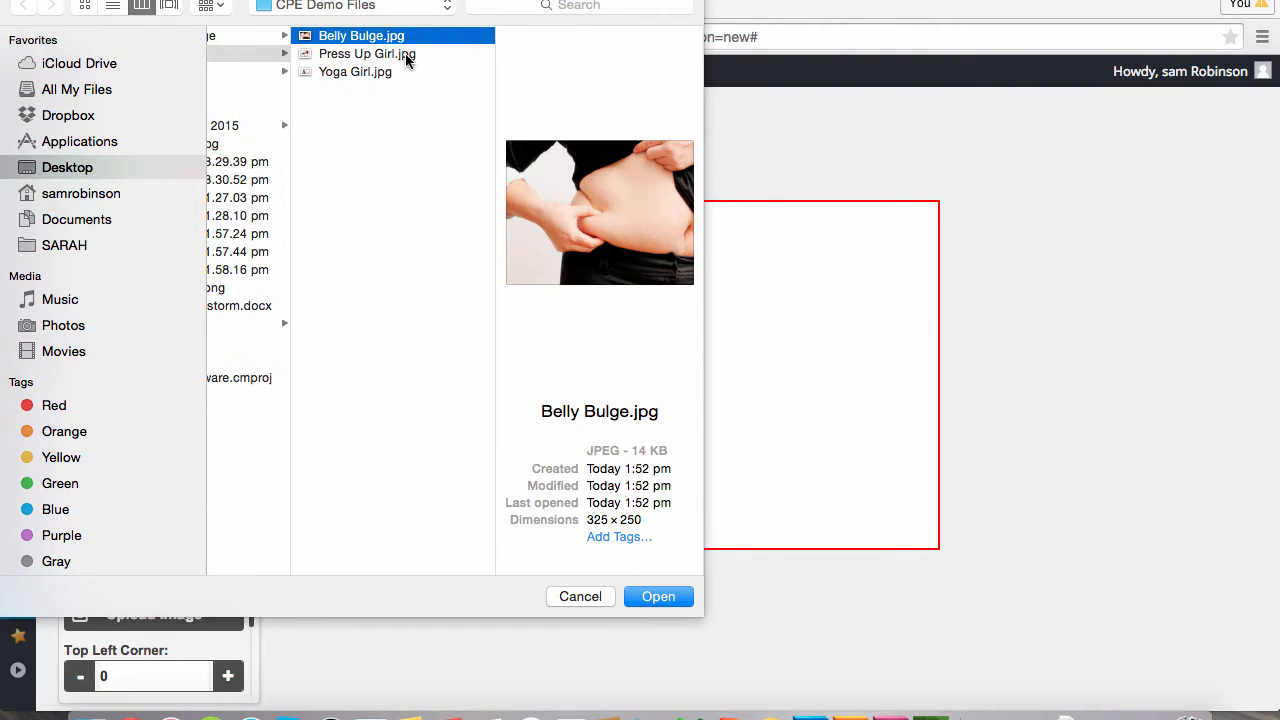
click(405, 55)
click(364, 72)
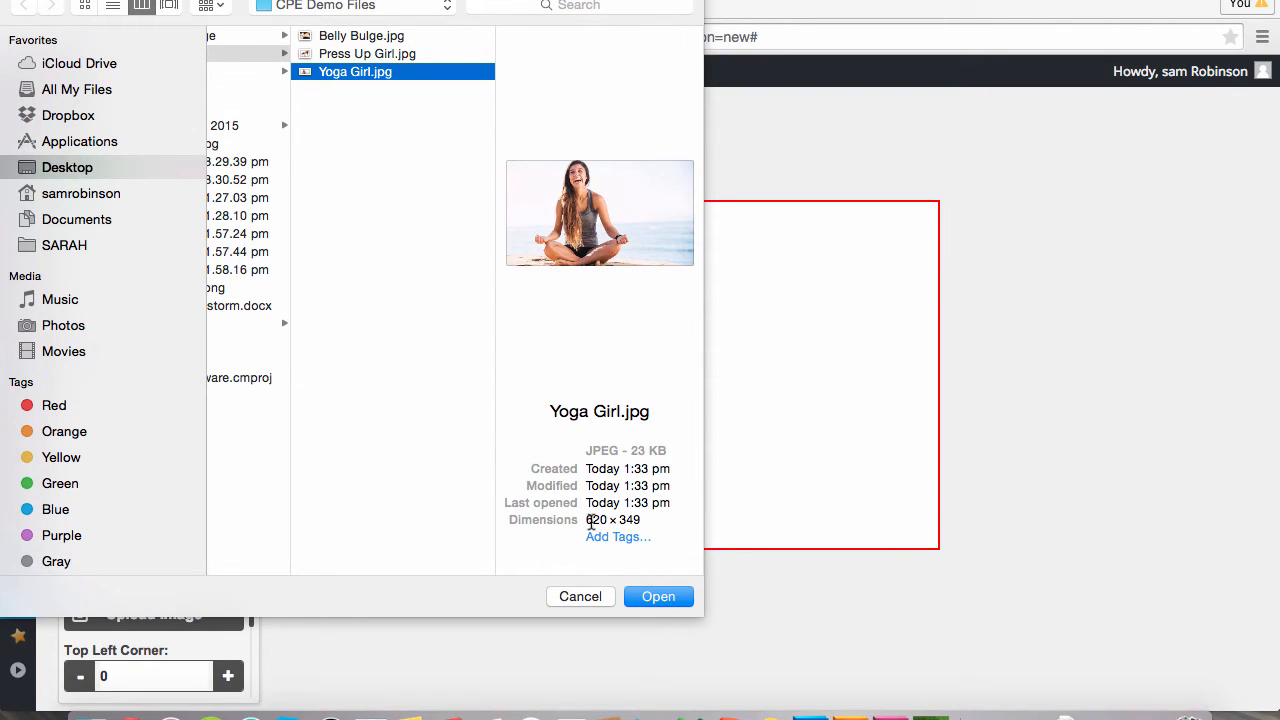
click(641, 598)
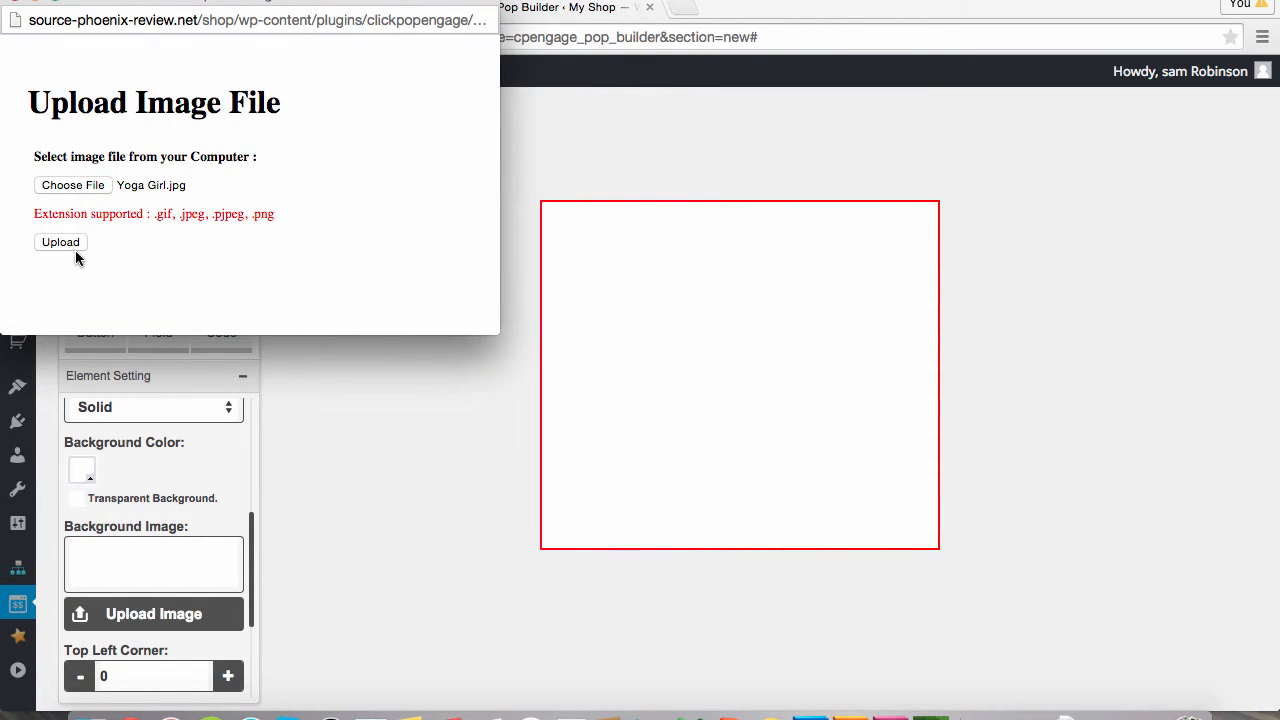
click(74, 244)
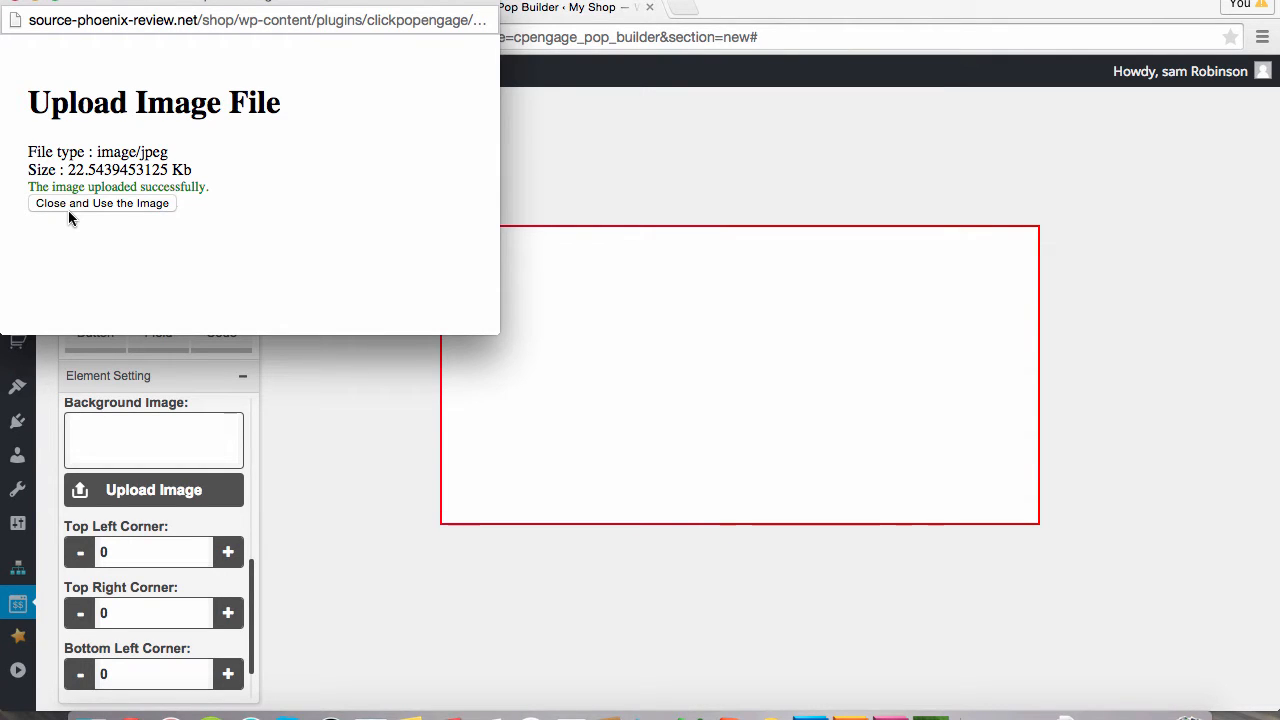
click(71, 203)
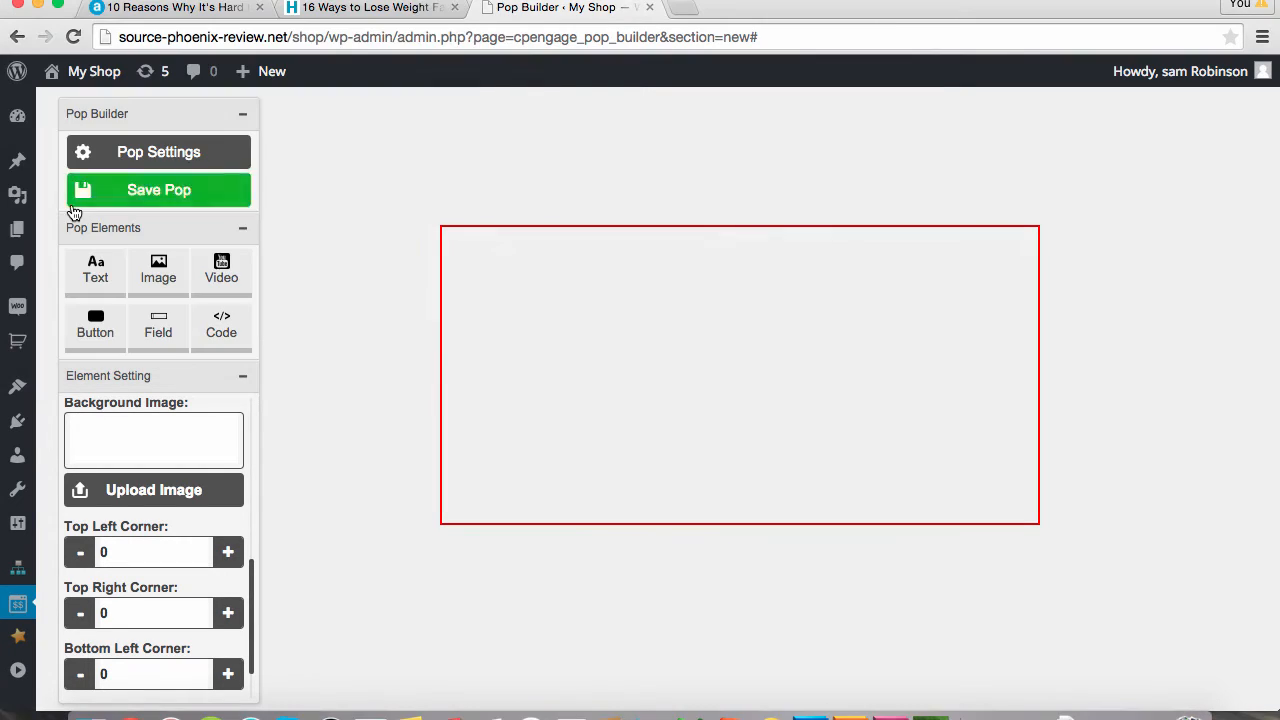
Set the pop's width to 620 and its height to 349.
scroll(203, 505, up, 5)
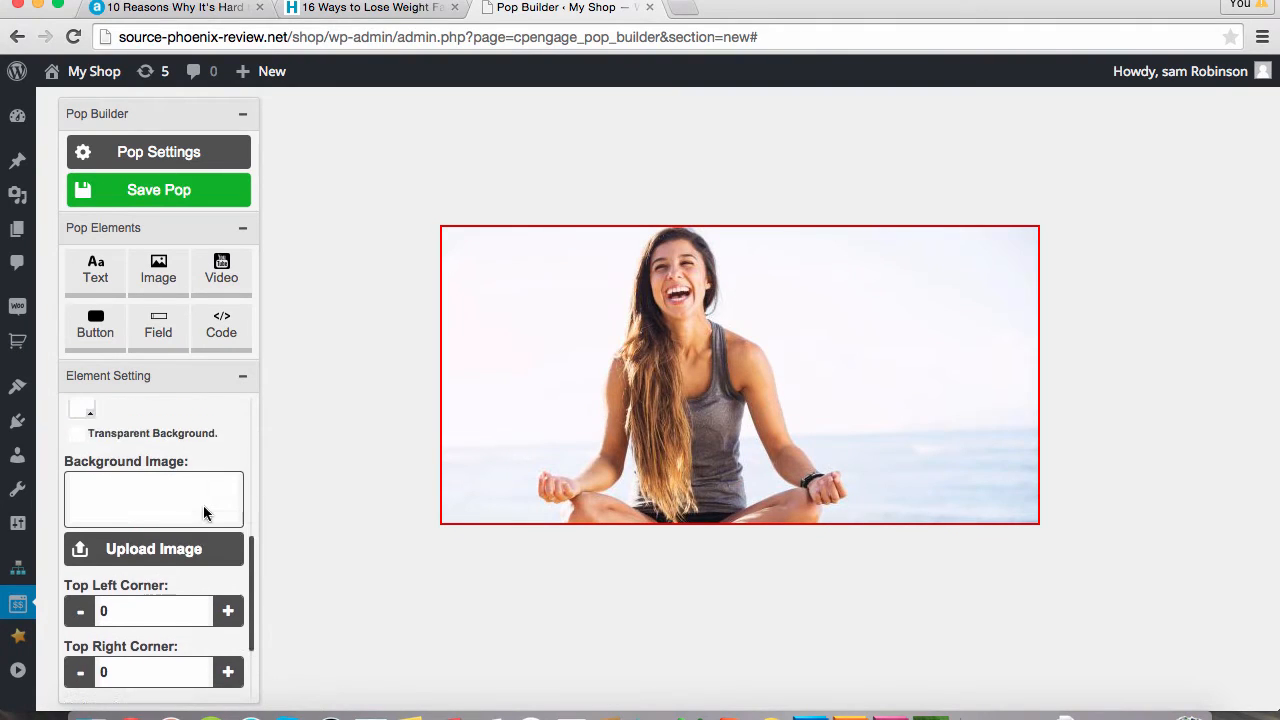
scroll(203, 505, up, 3)
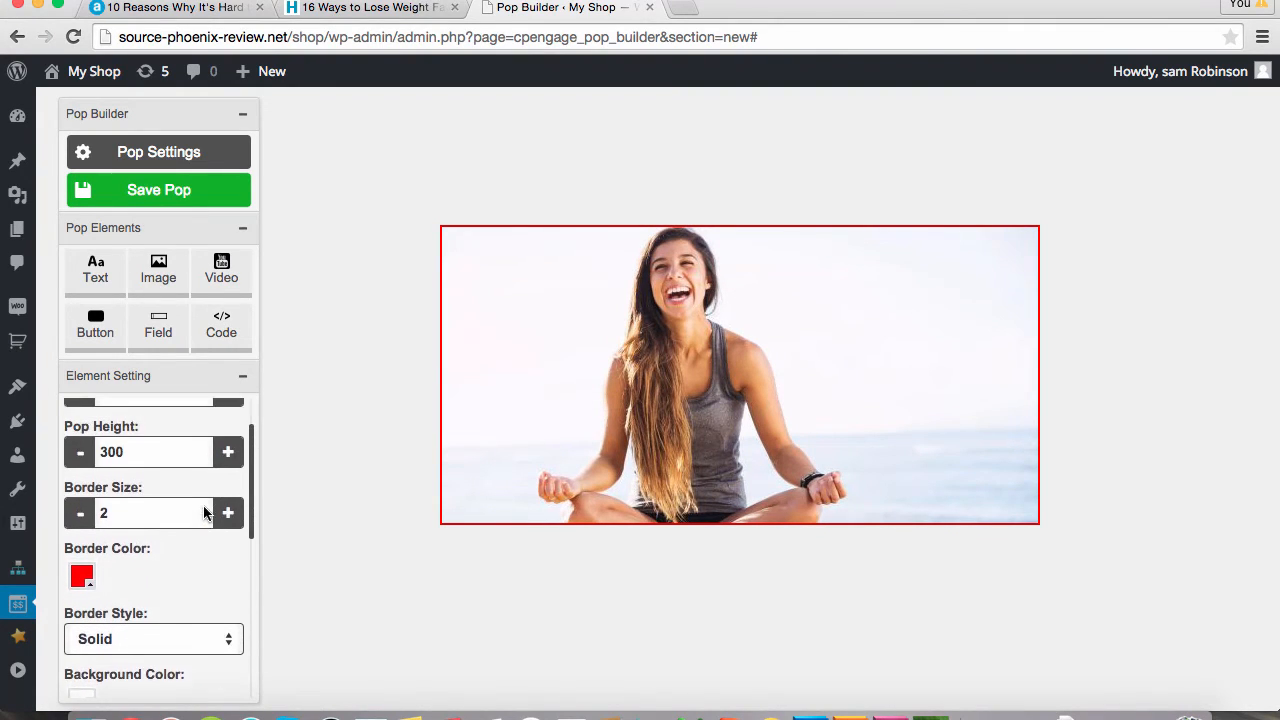
double_click(118, 452)
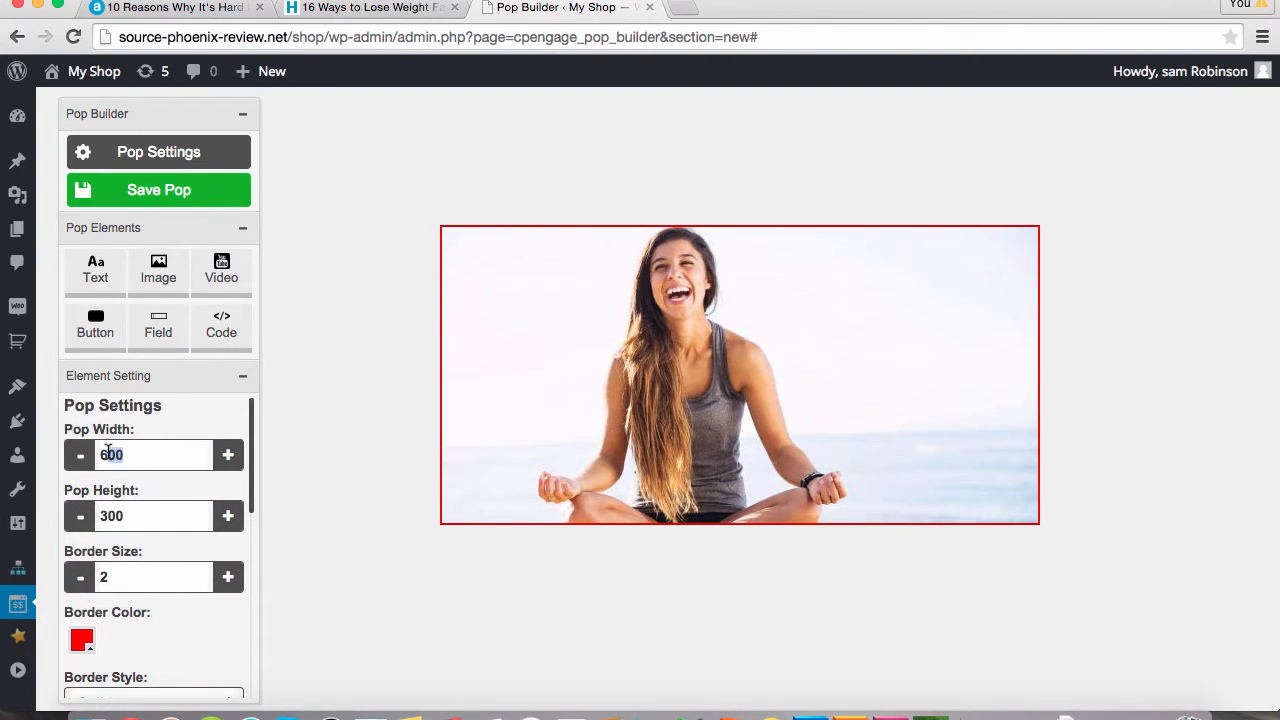
text(620)
key(Tab)
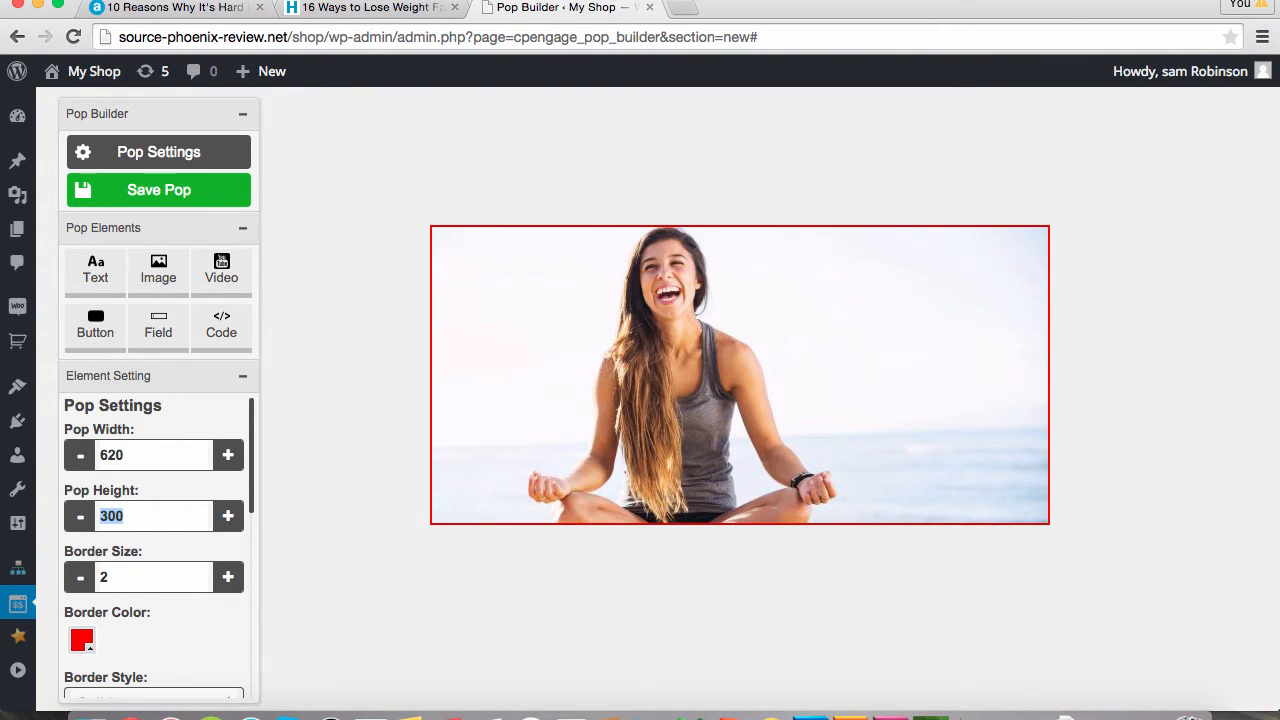
text(349)
click(169, 629)
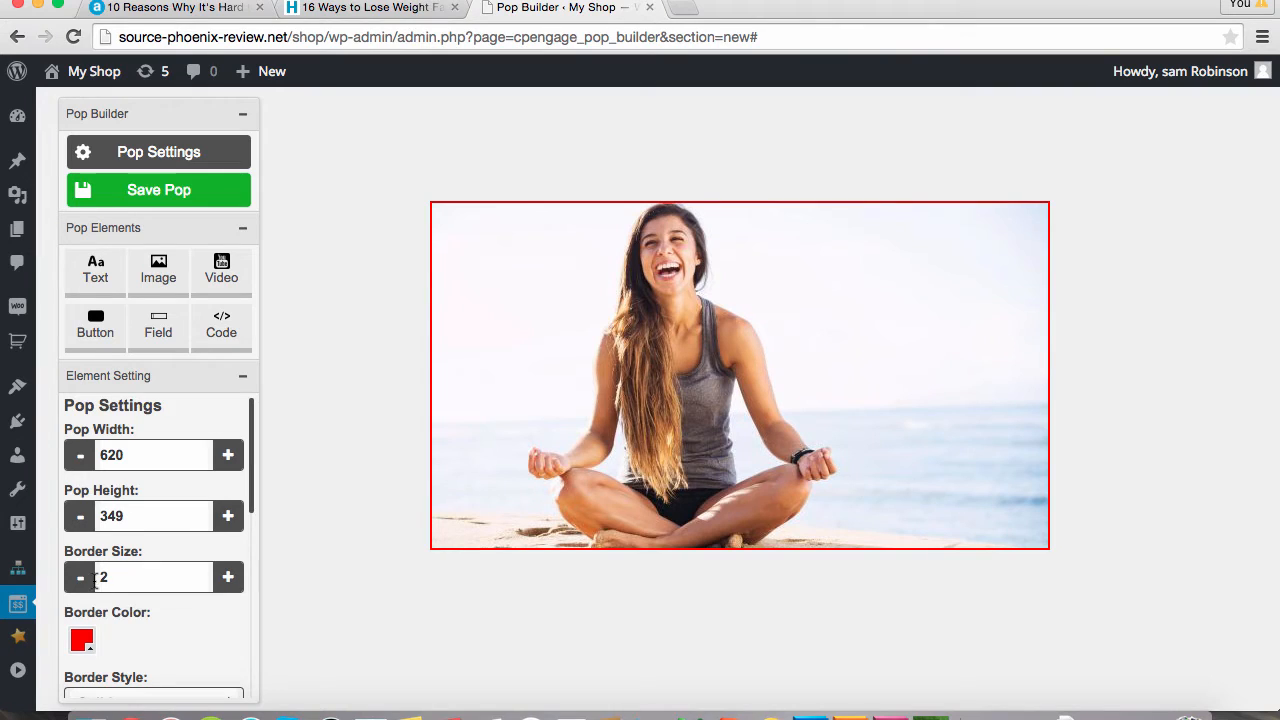
Change the pop's border color to the dark grey 665555.
click(83, 640)
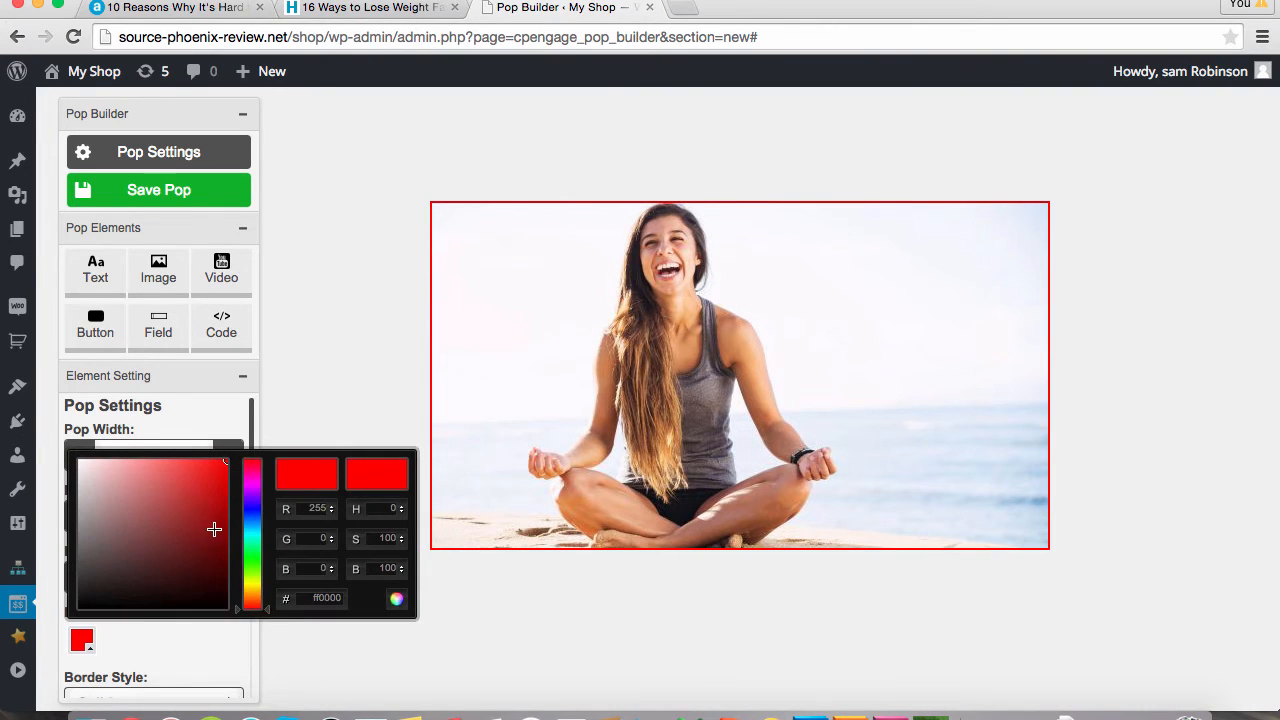
drag(115, 517, 104, 548)
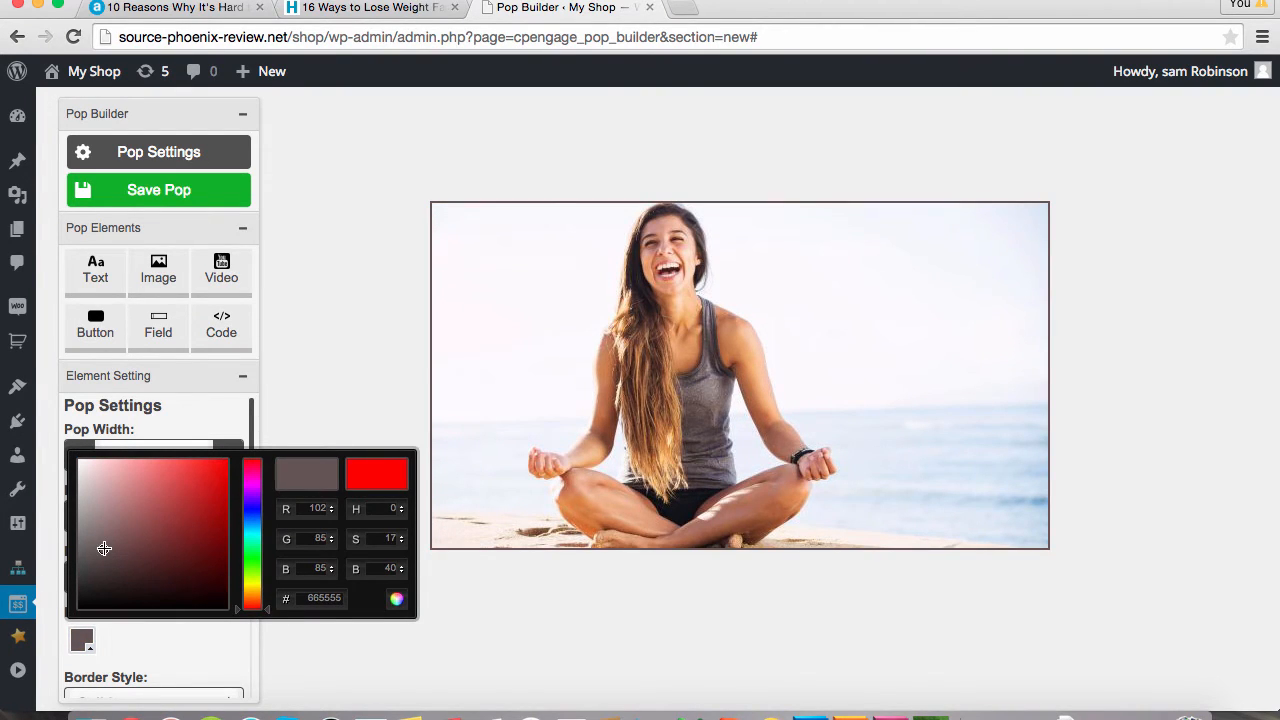
click(201, 416)
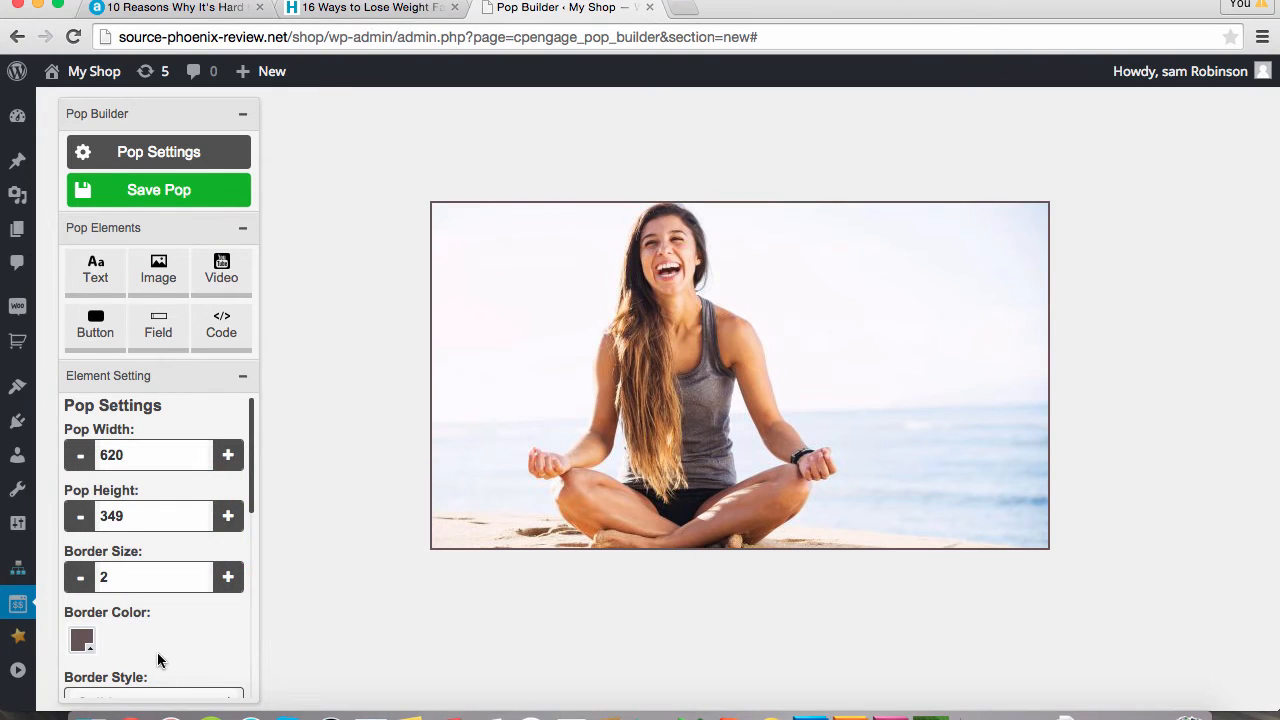
scroll(157, 655, down, 3)
scroll(160, 652, down, 1)
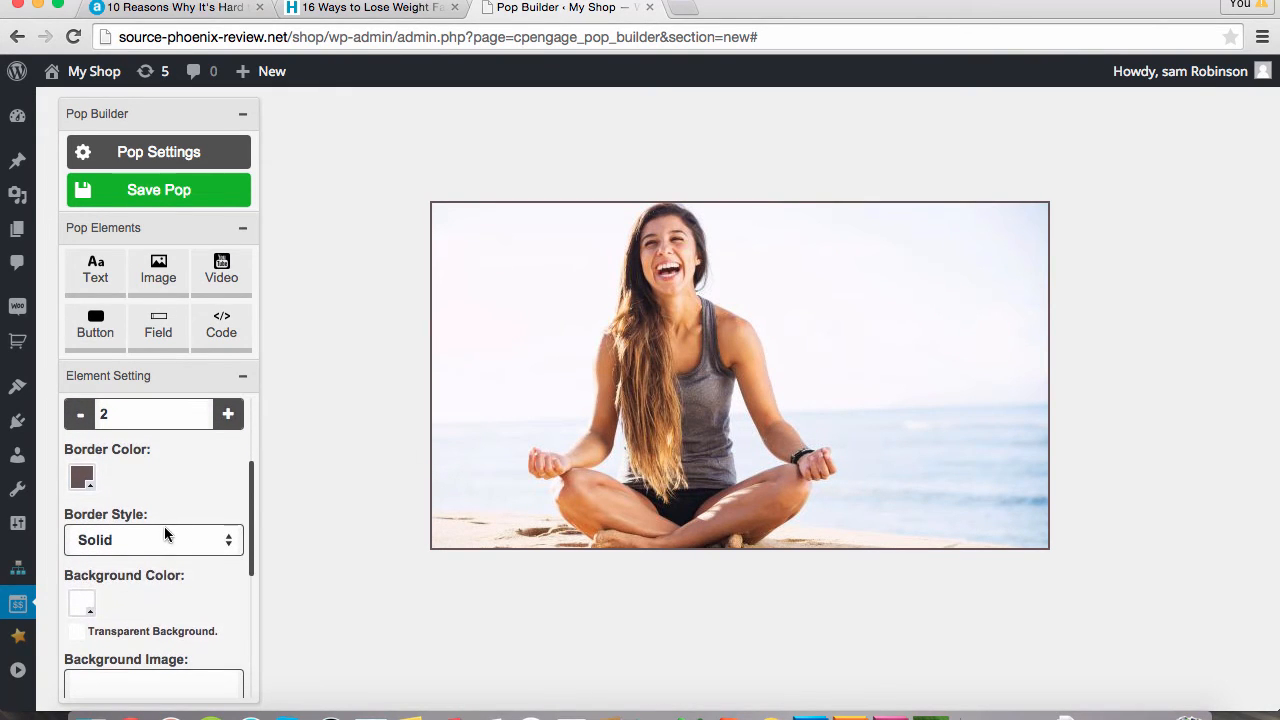
Increase the pop's border size to 4.
scroll(170, 457, up, 1)
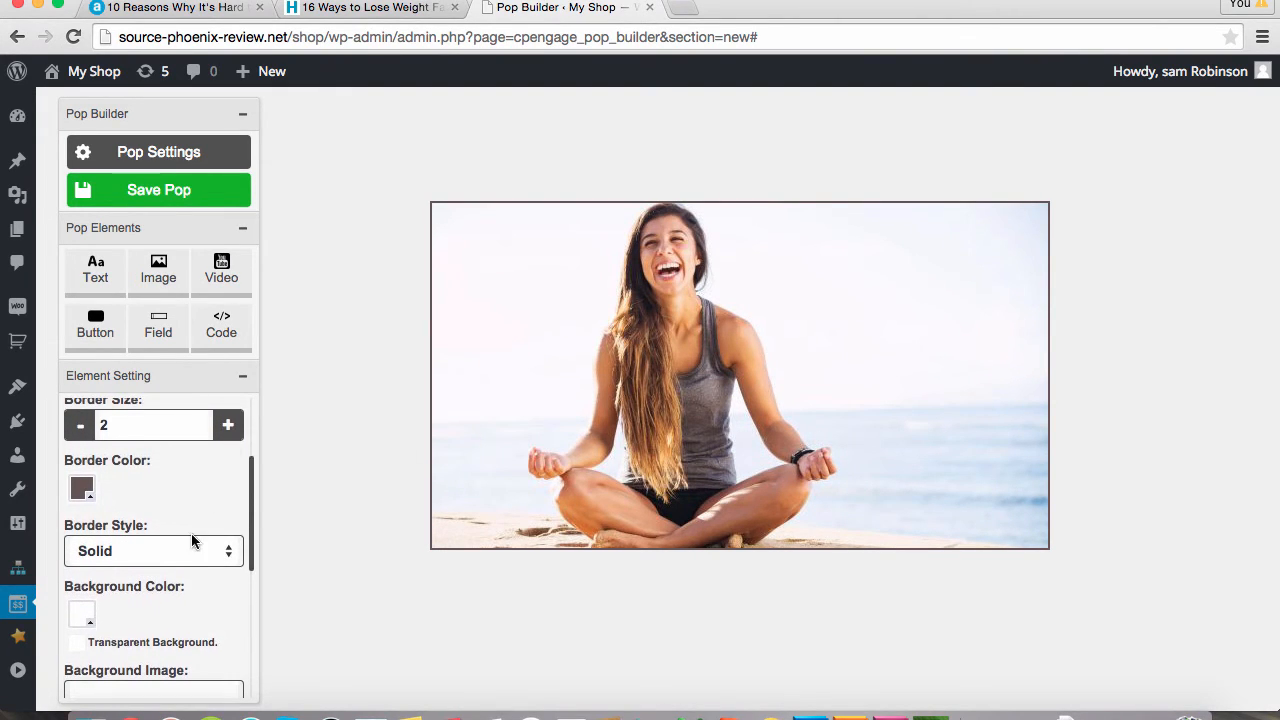
scroll(191, 535, up, 2)
click(226, 495)
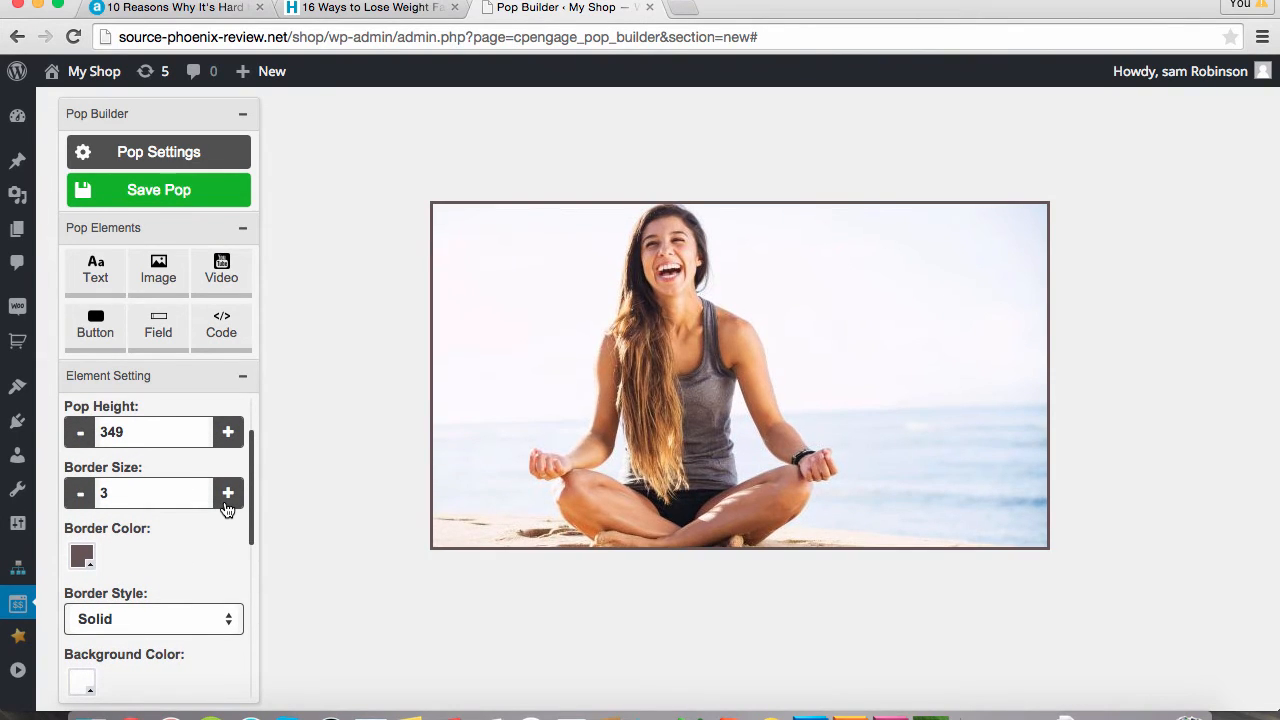
click(226, 495)
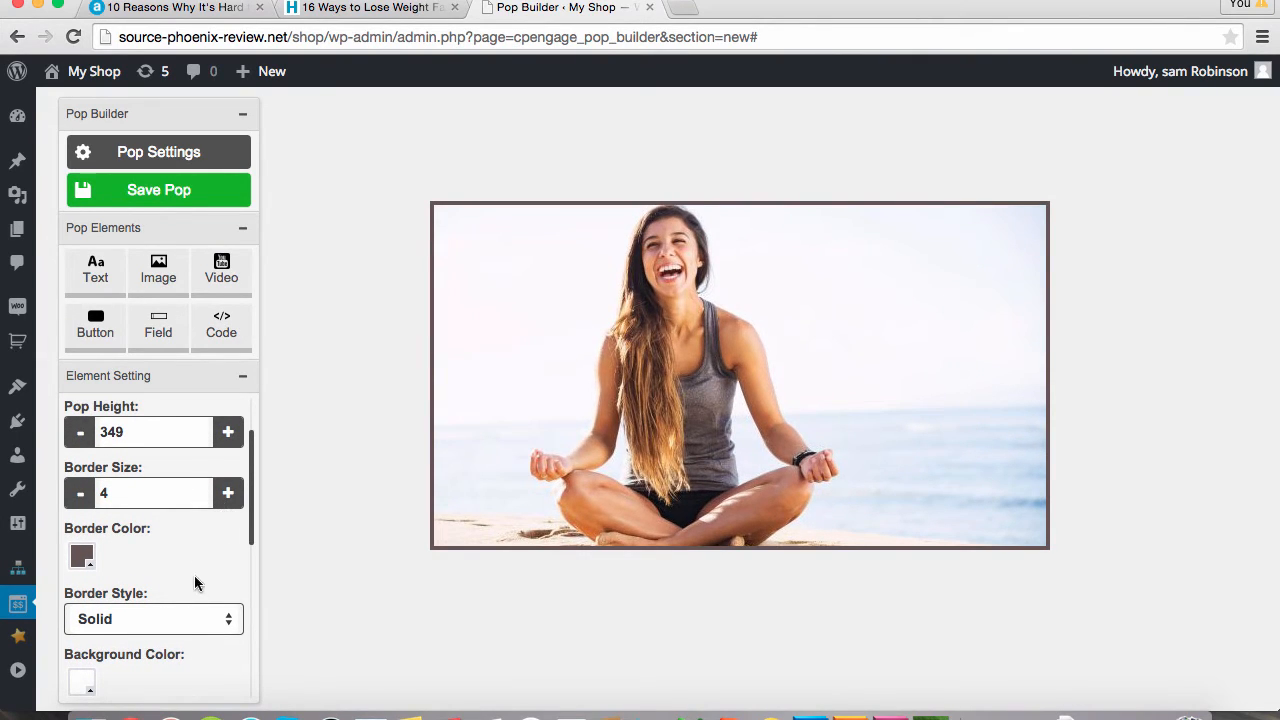
scroll(194, 575, up, 3)
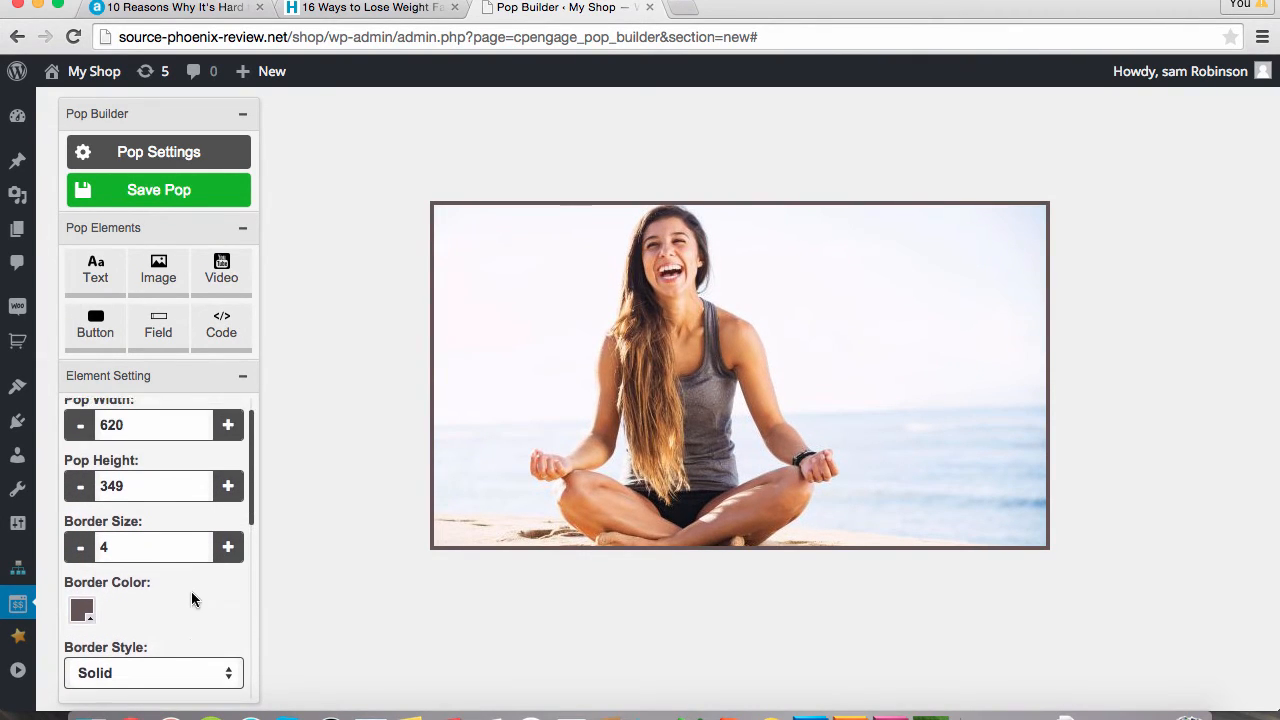
Add a text element in the pop's upper right area reading "Is there a better way to work out?".
click(100, 278)
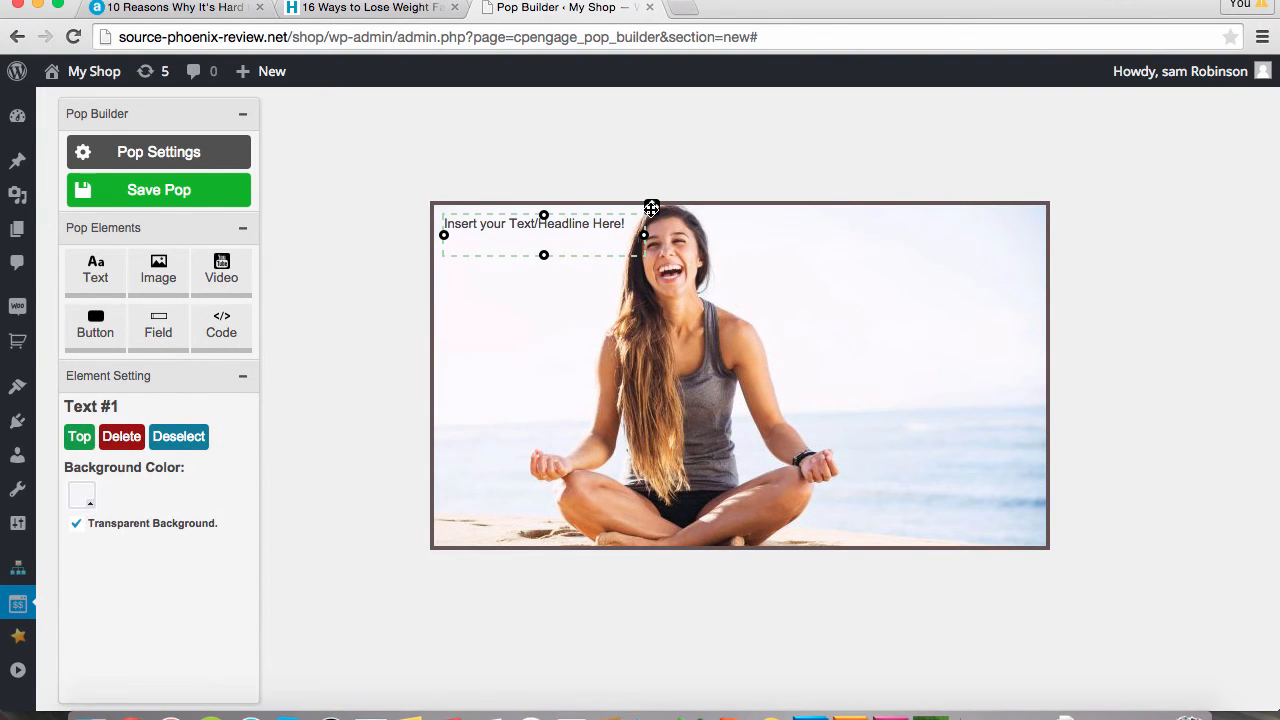
drag(651, 207, 1000, 244)
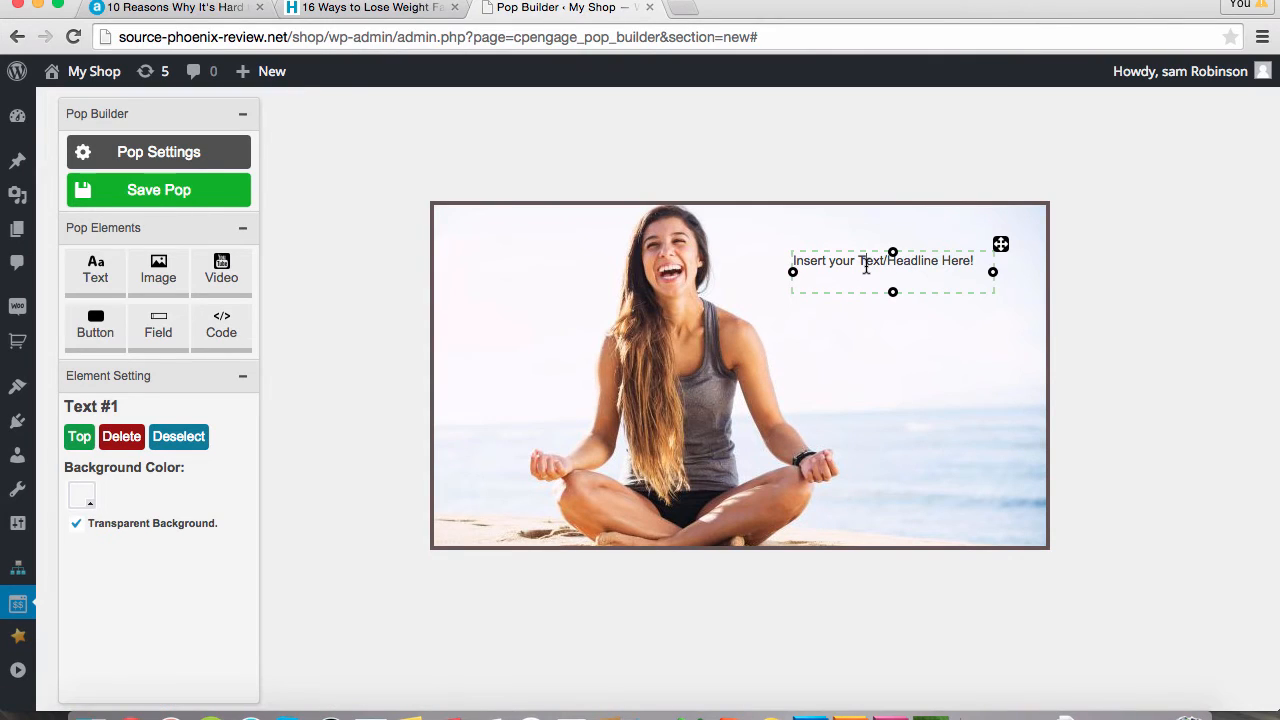
triple_click(866, 266)
key(BackSpace)
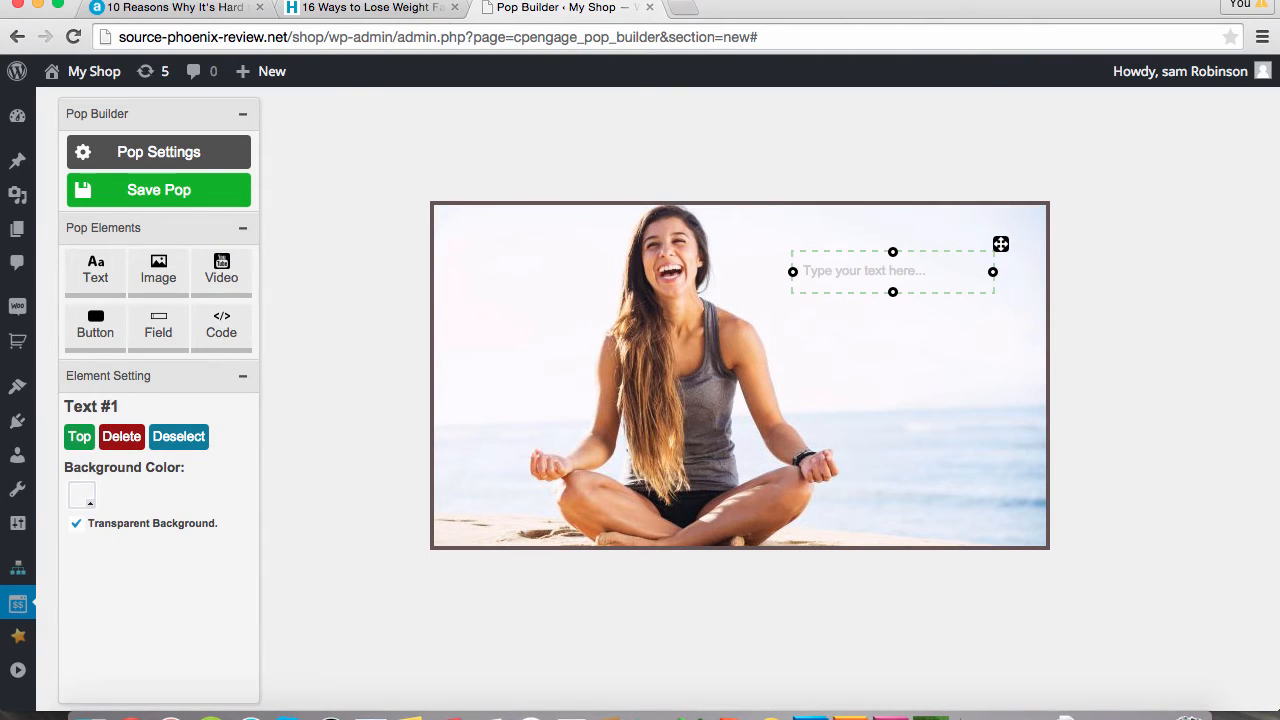
text(Is ther)
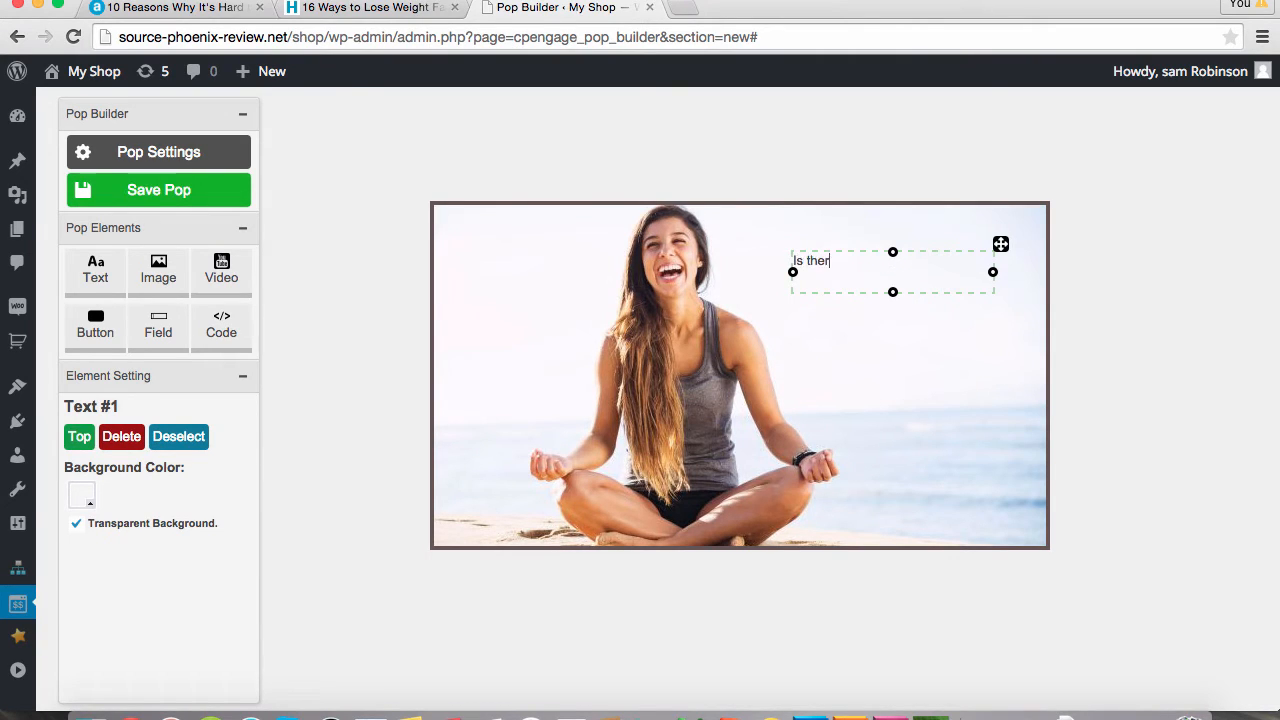
text(e a better way to work o)
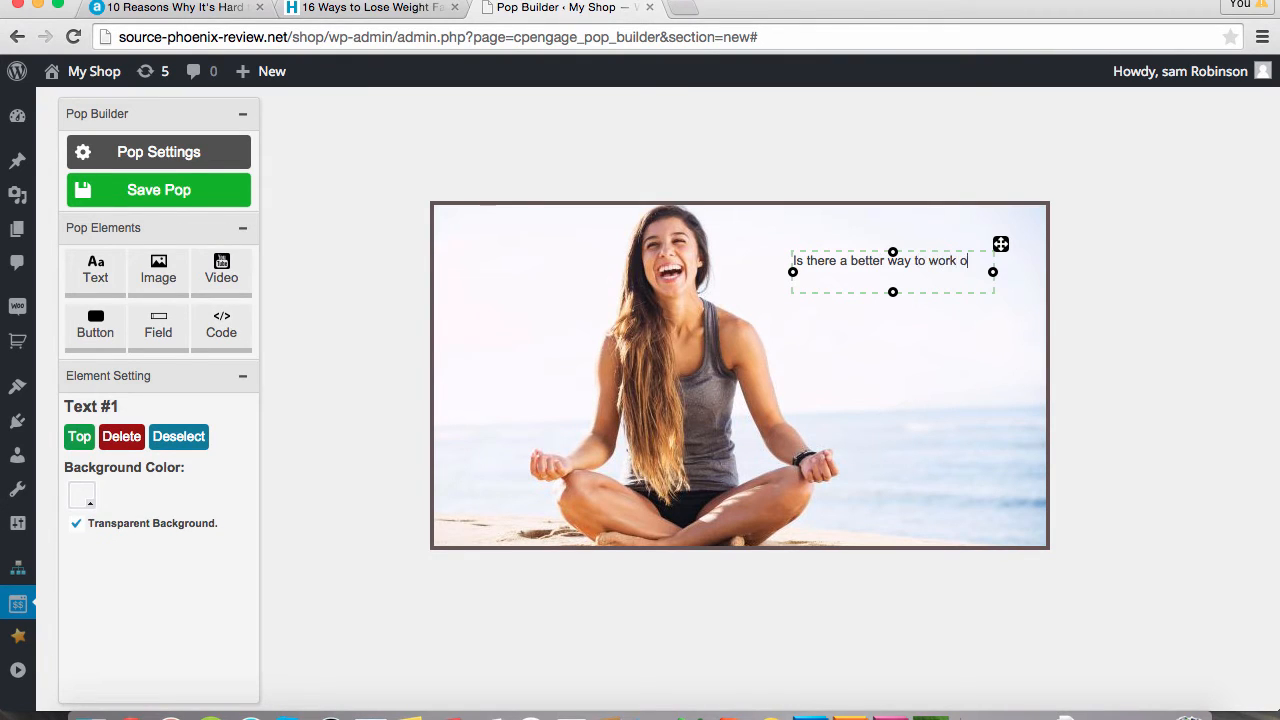
text(ut?)
Set the headline to 22px and enlarge its text box to hold two lines, breaking before "to work out?".
key(ctrl+a)
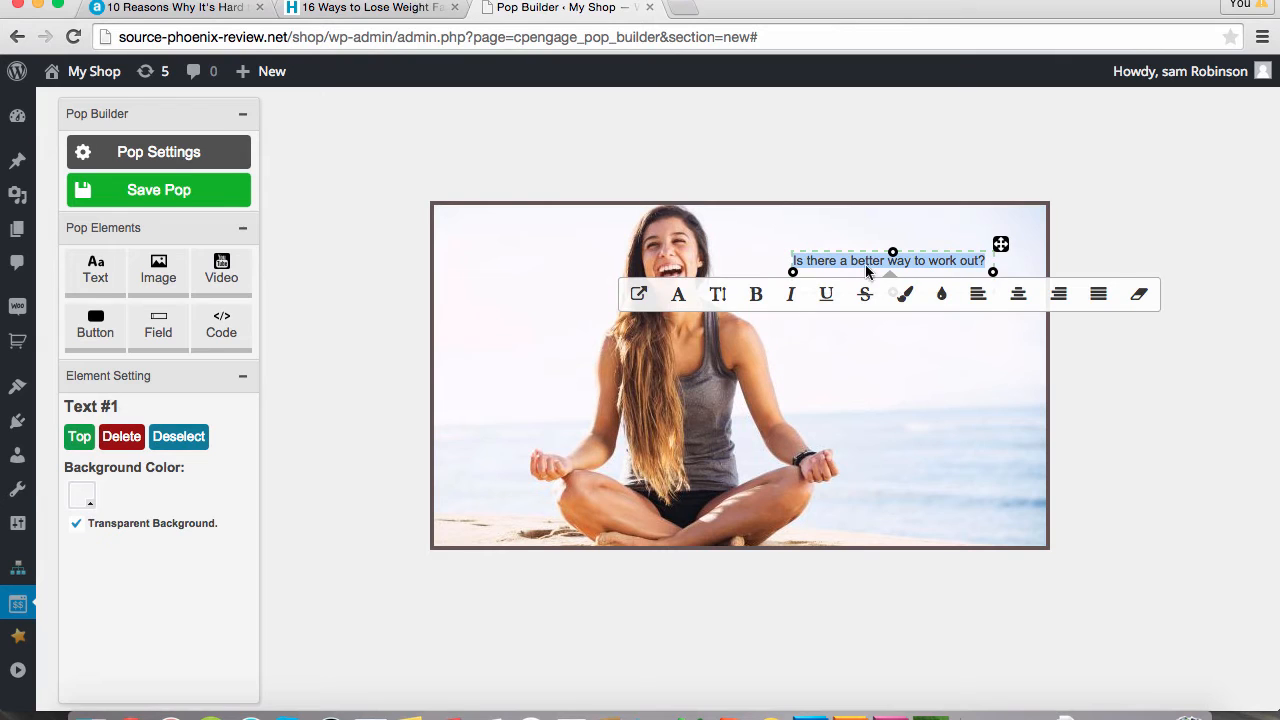
click(716, 296)
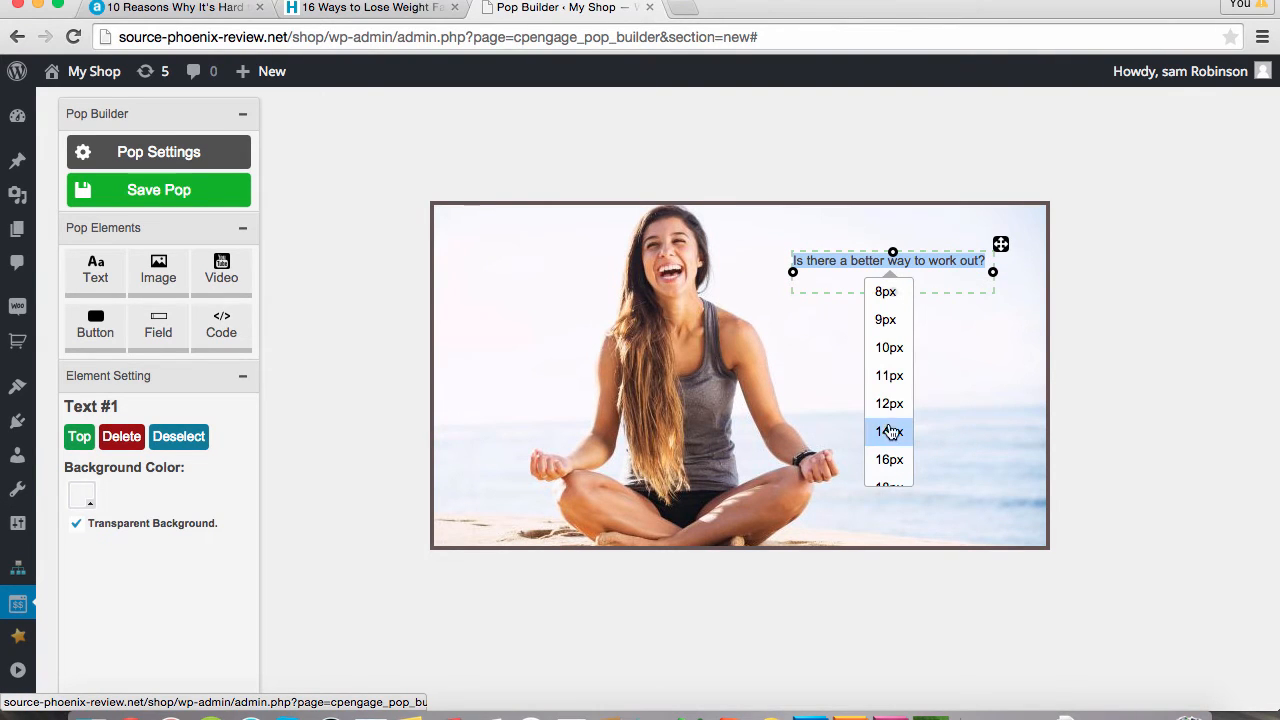
scroll(889, 360, down, 3)
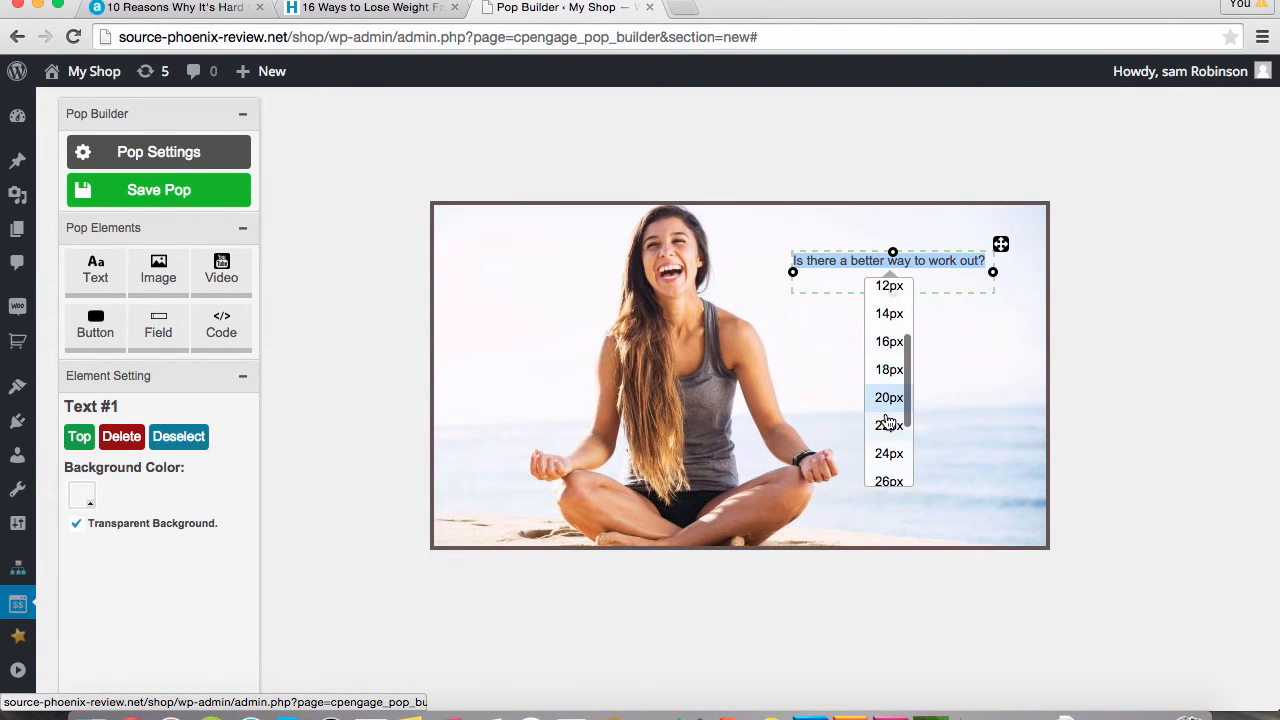
click(889, 426)
drag(791, 271, 718, 271)
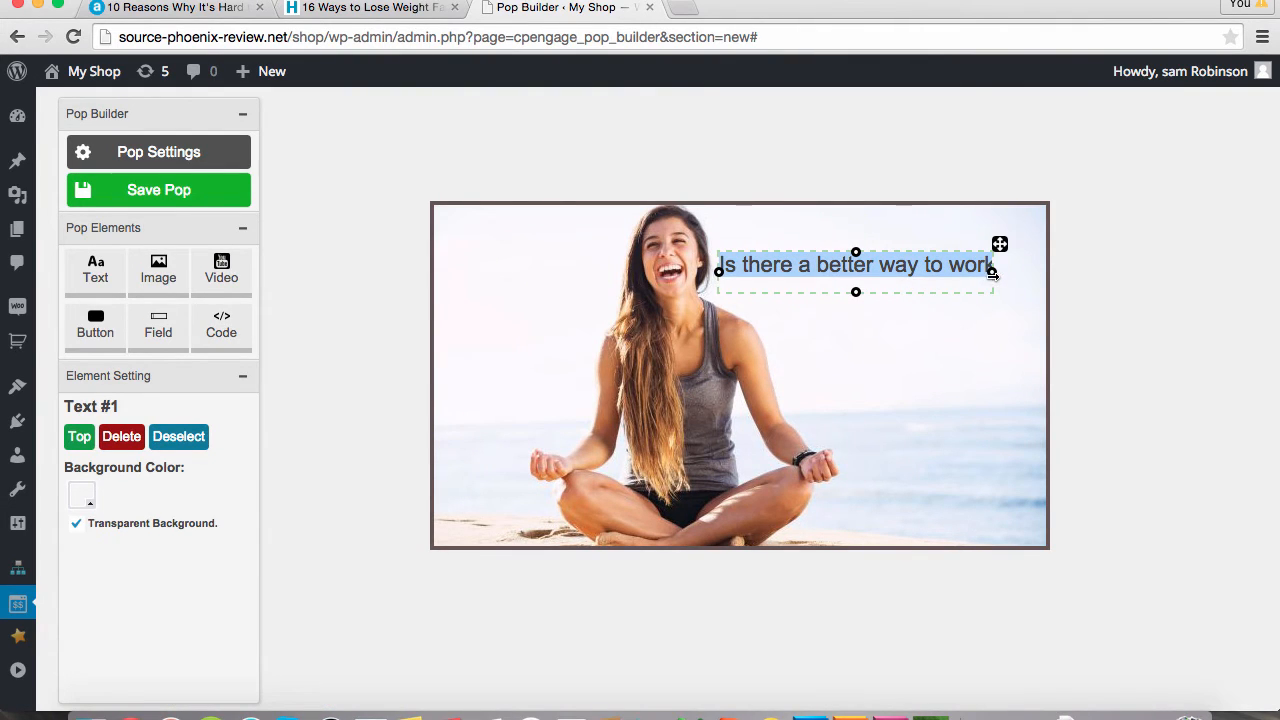
drag(991, 271, 1029, 283)
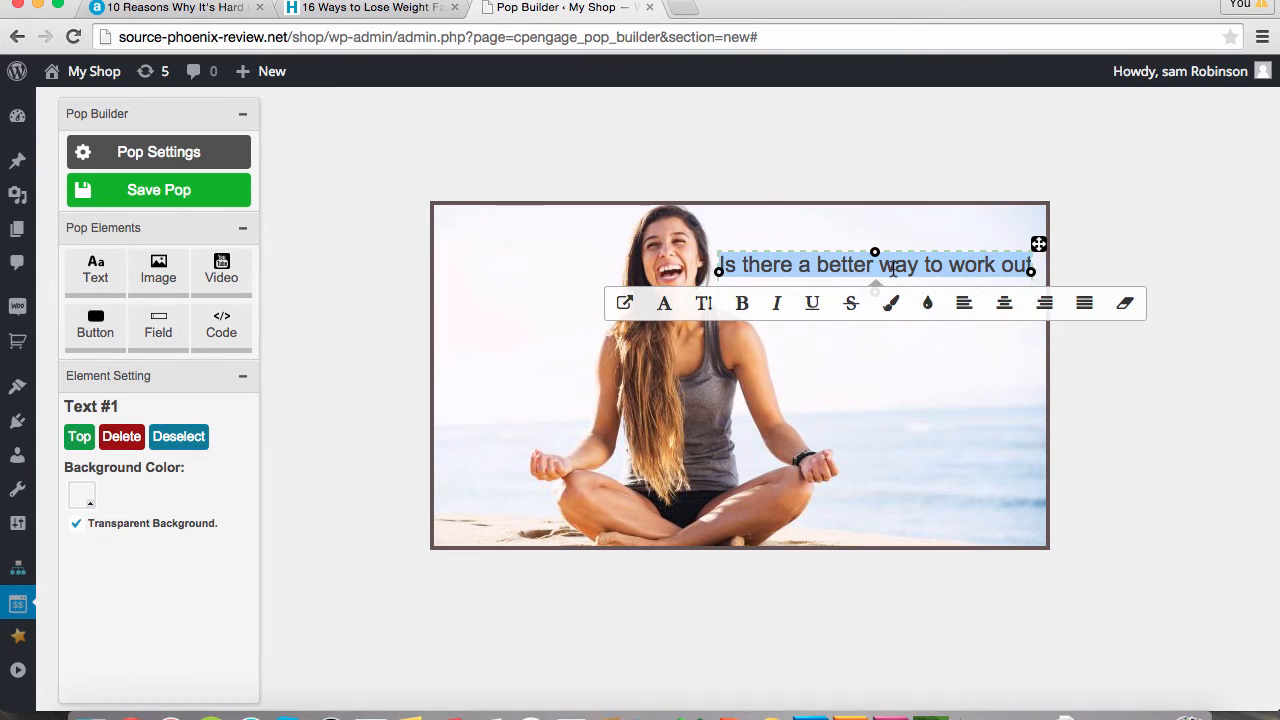
click(925, 268)
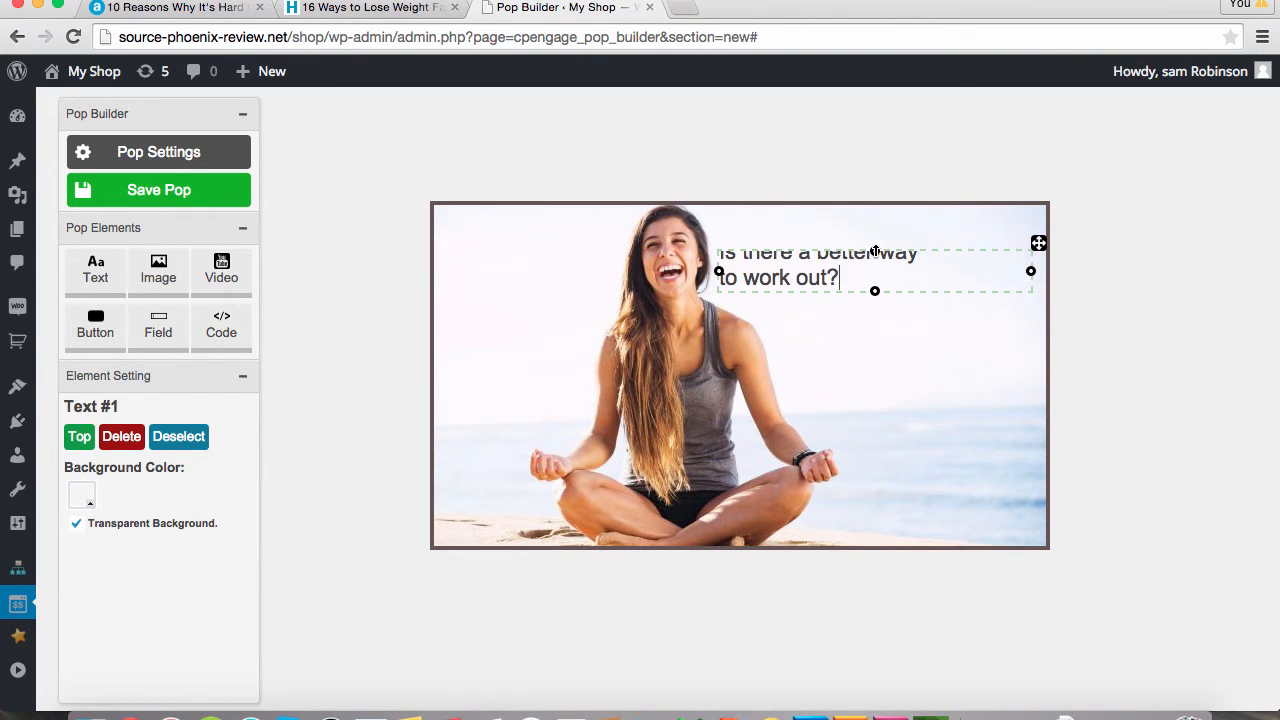
drag(875, 252, 876, 220)
Center the two-line headline and make it bold.
triple_click(854, 267)
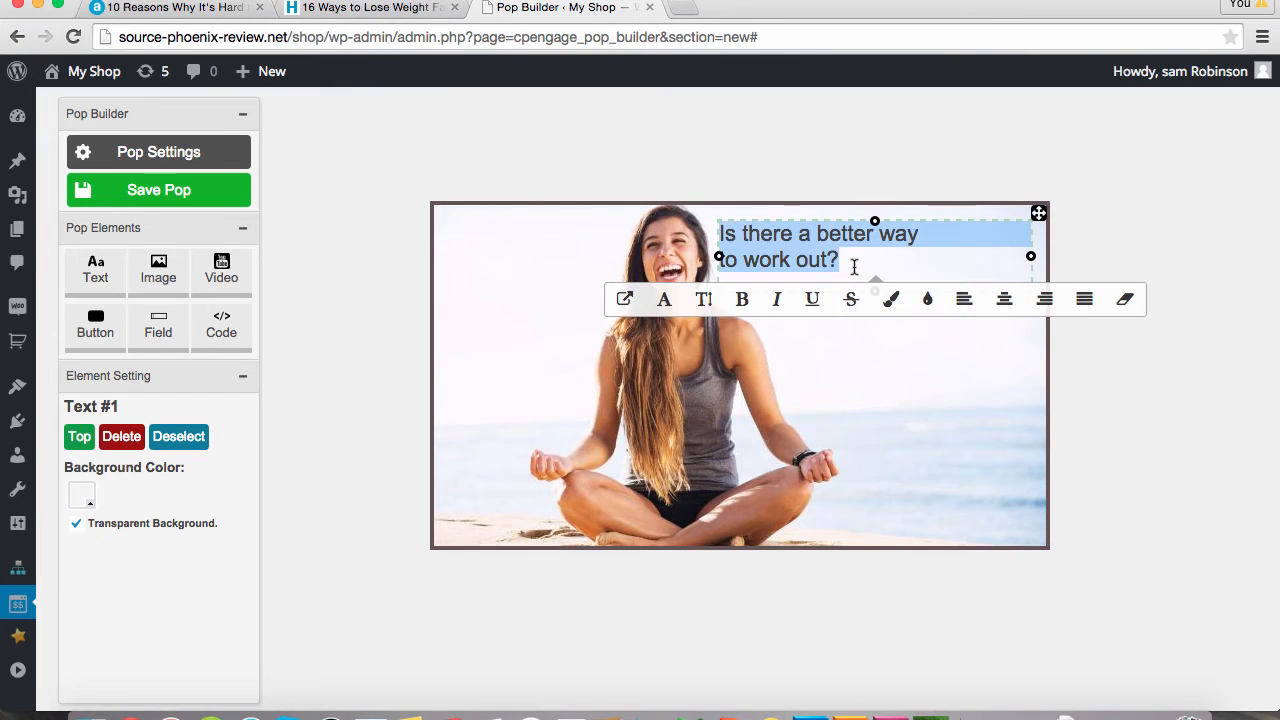
click(999, 302)
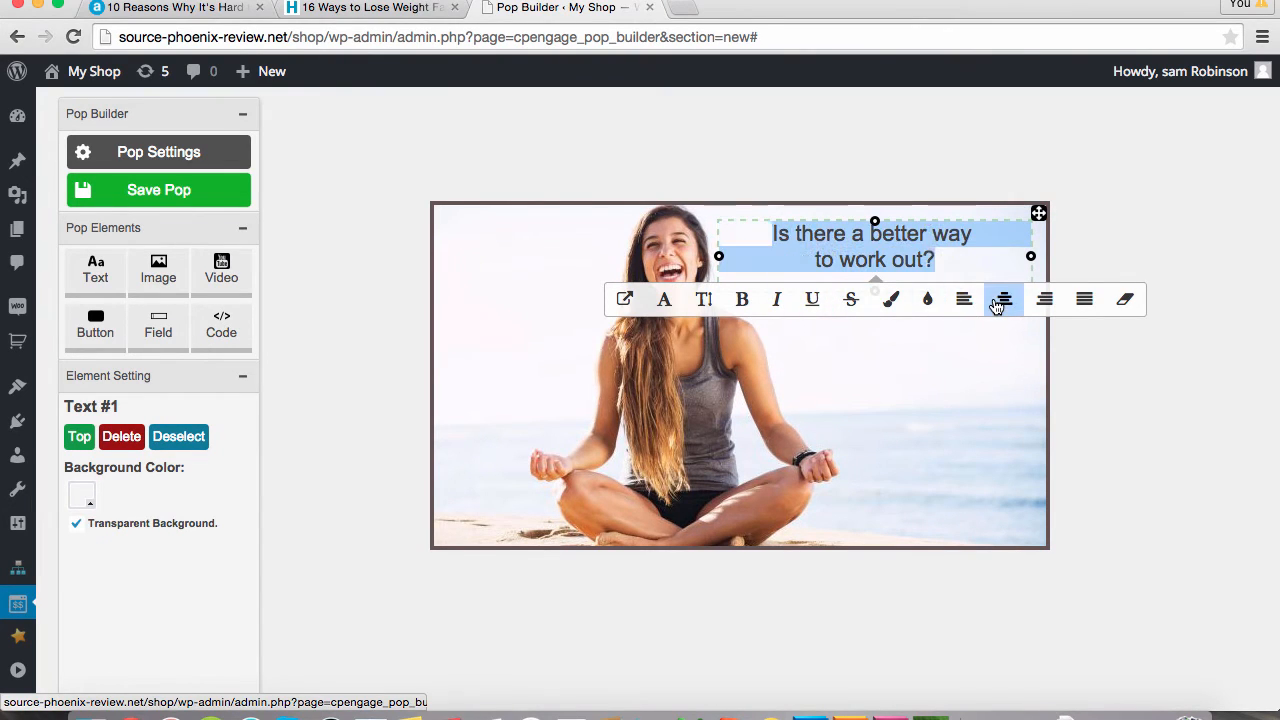
click(741, 301)
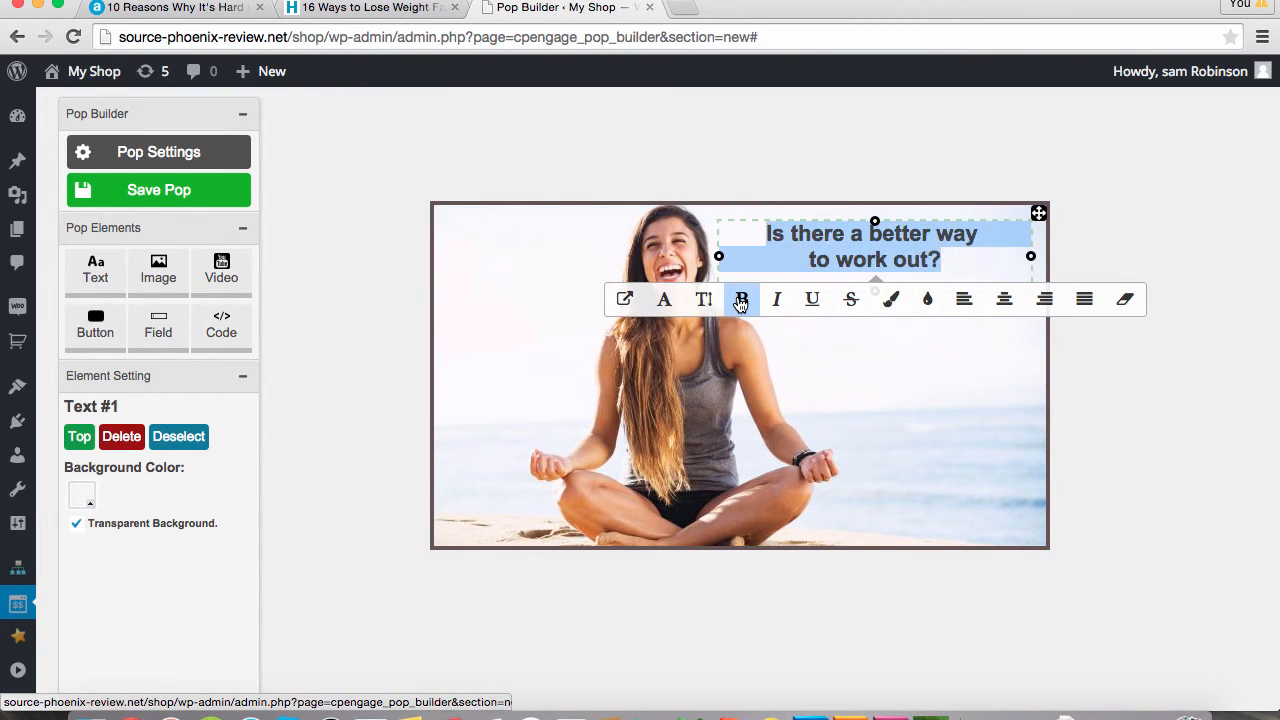
Try the headline at 36px, widen its text box slightly and reduce the font size to 28px.
click(704, 300)
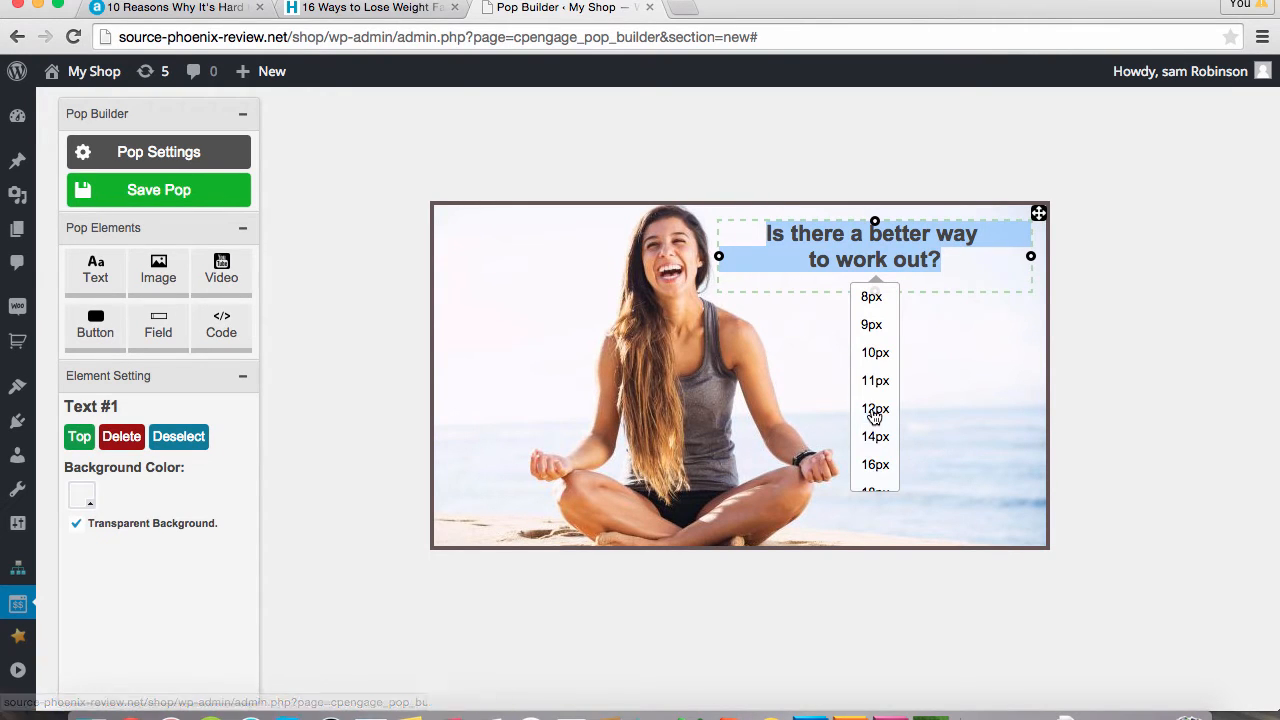
scroll(874, 418, down, 5)
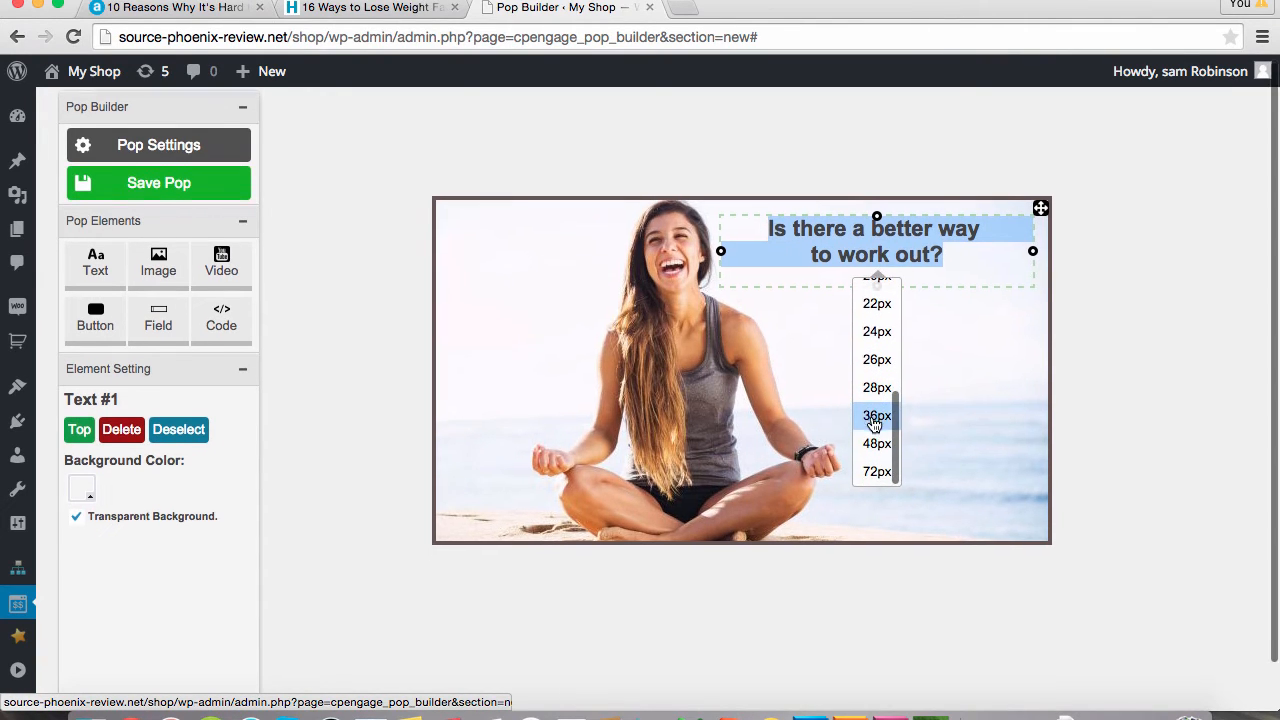
click(876, 416)
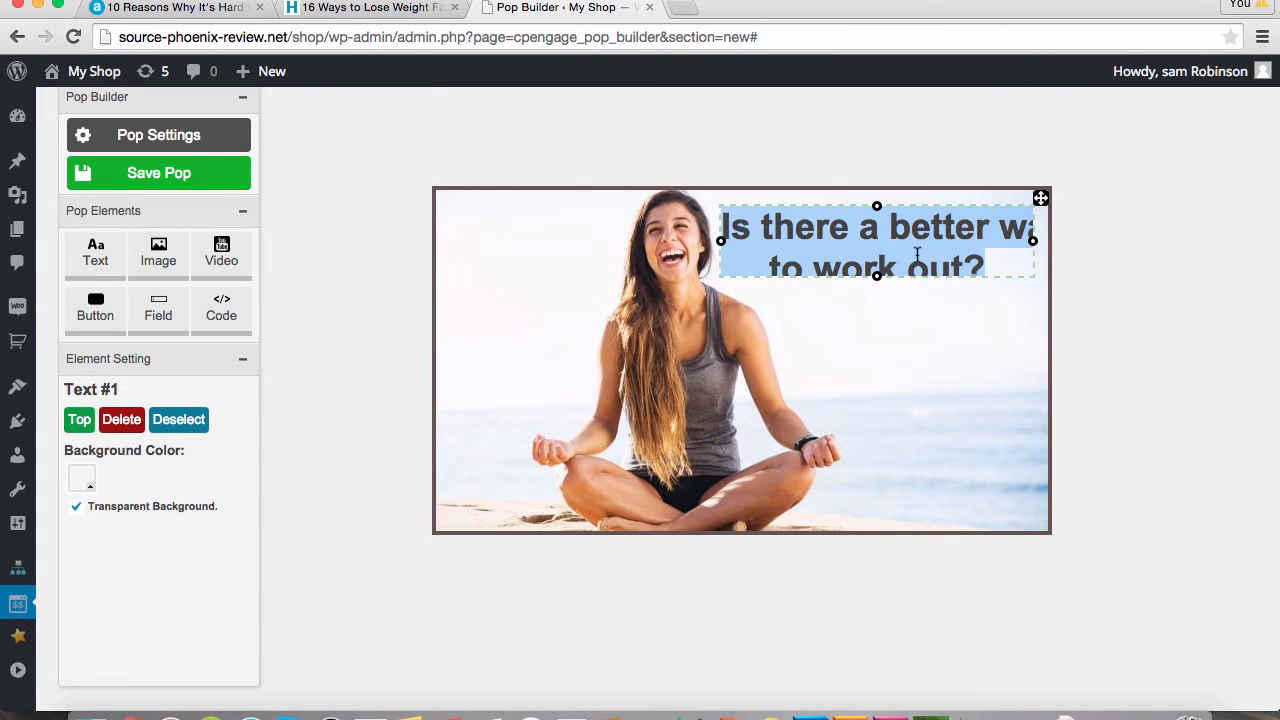
drag(720, 242, 717, 242)
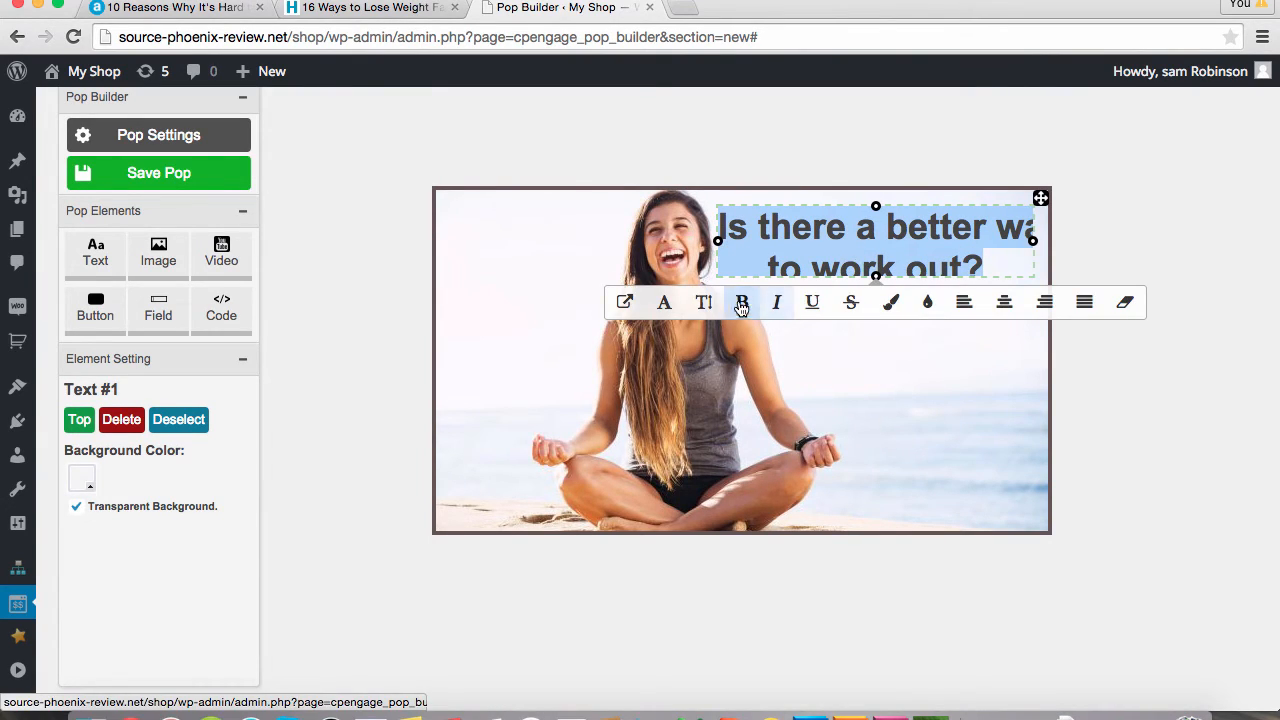
click(703, 297)
scroll(875, 423, down, 5)
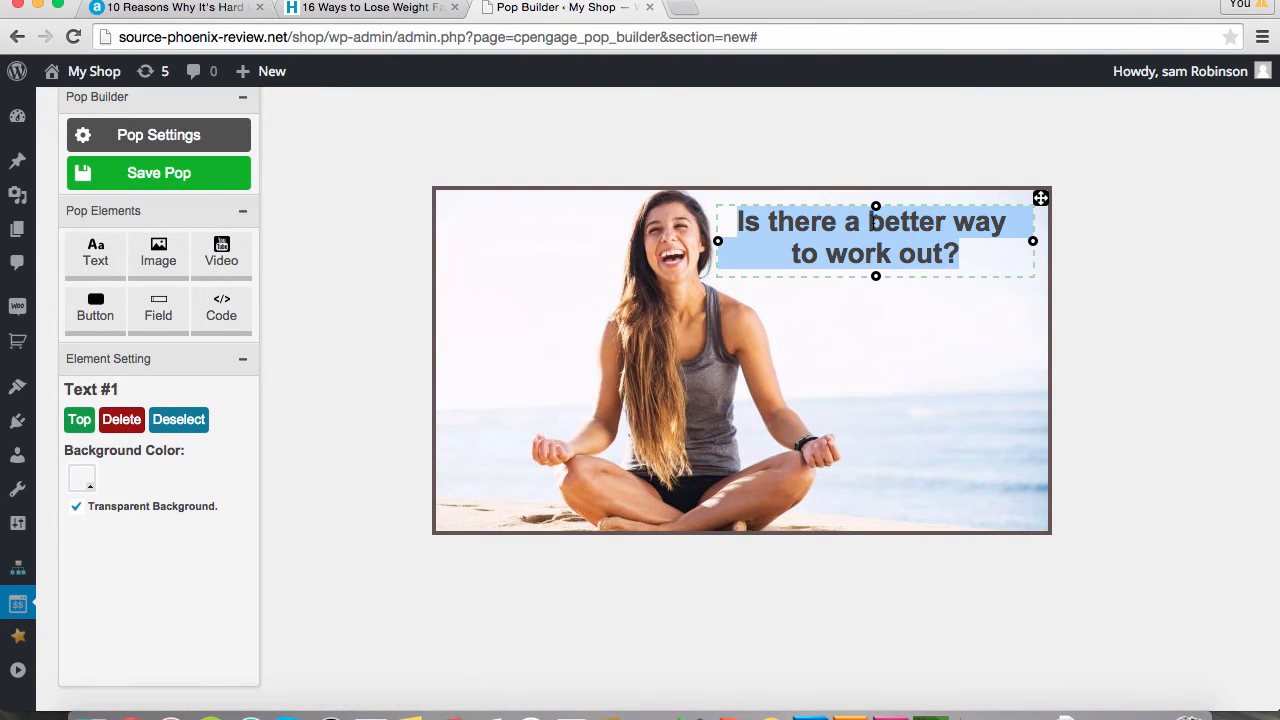
Color the headline text light red and nudge its text box slightly down and to the right.
click(810, 238)
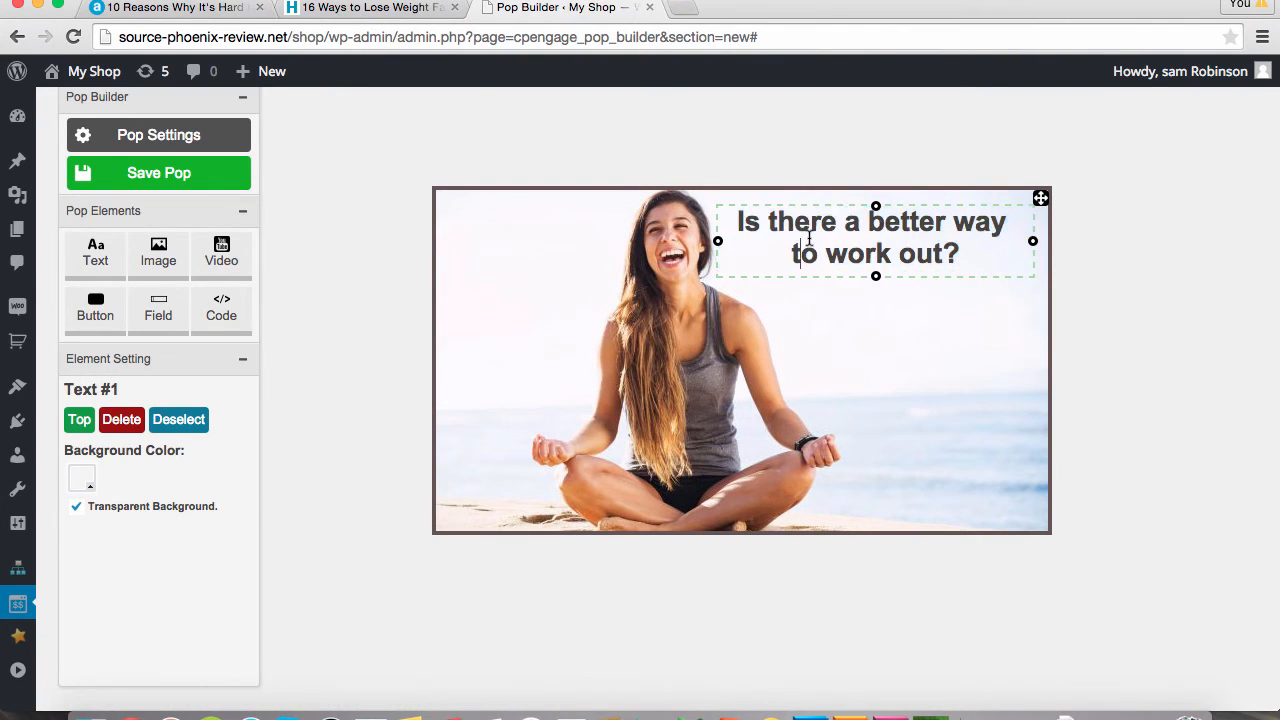
triple_click(810, 238)
click(892, 300)
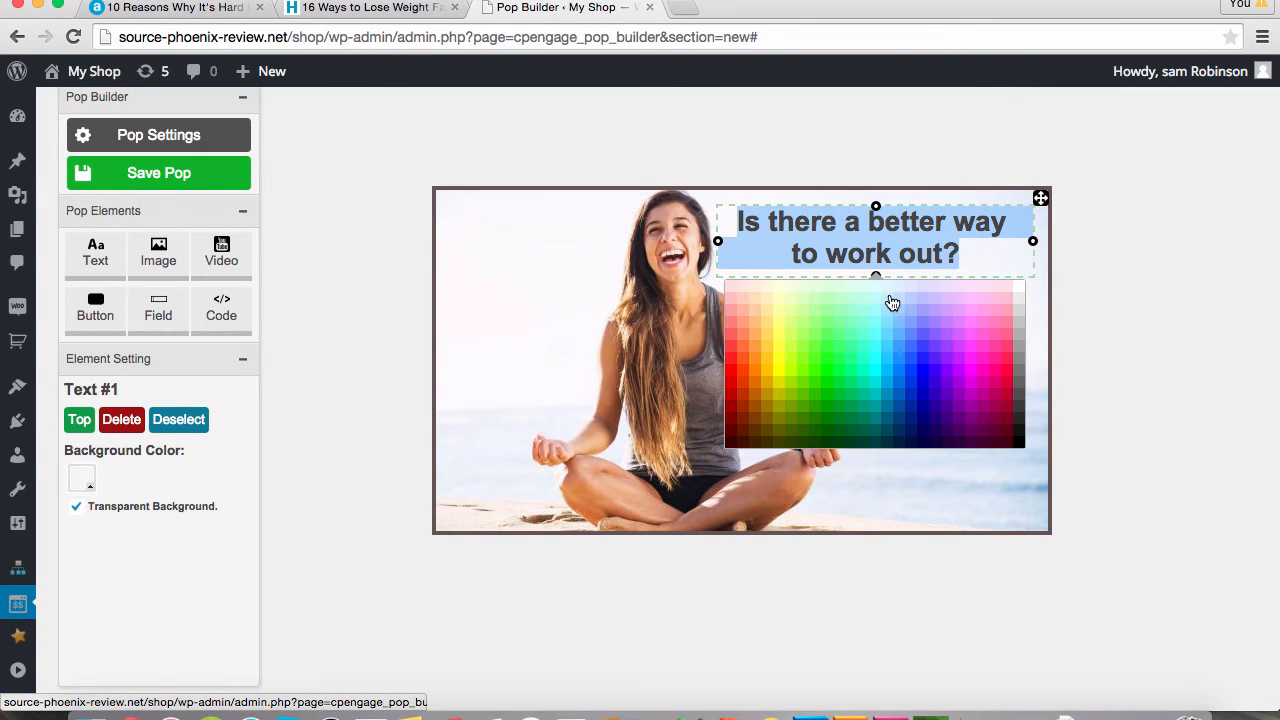
click(732, 351)
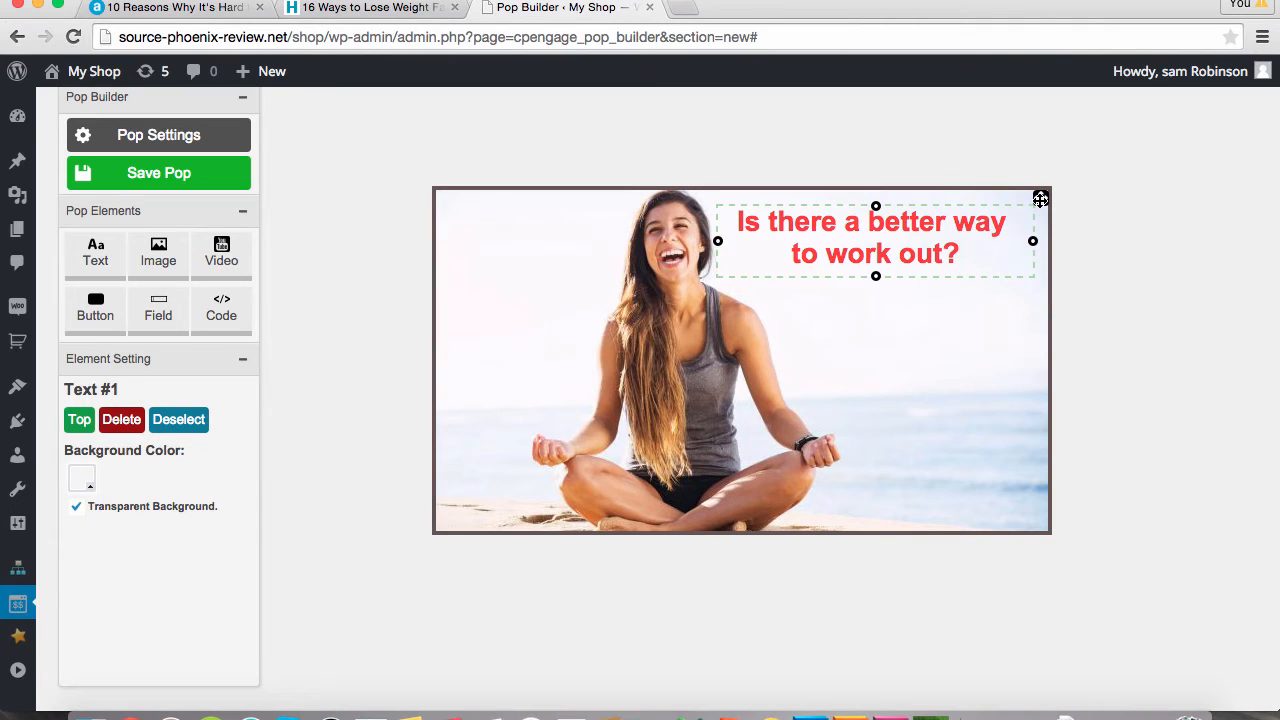
drag(1040, 199, 1045, 206)
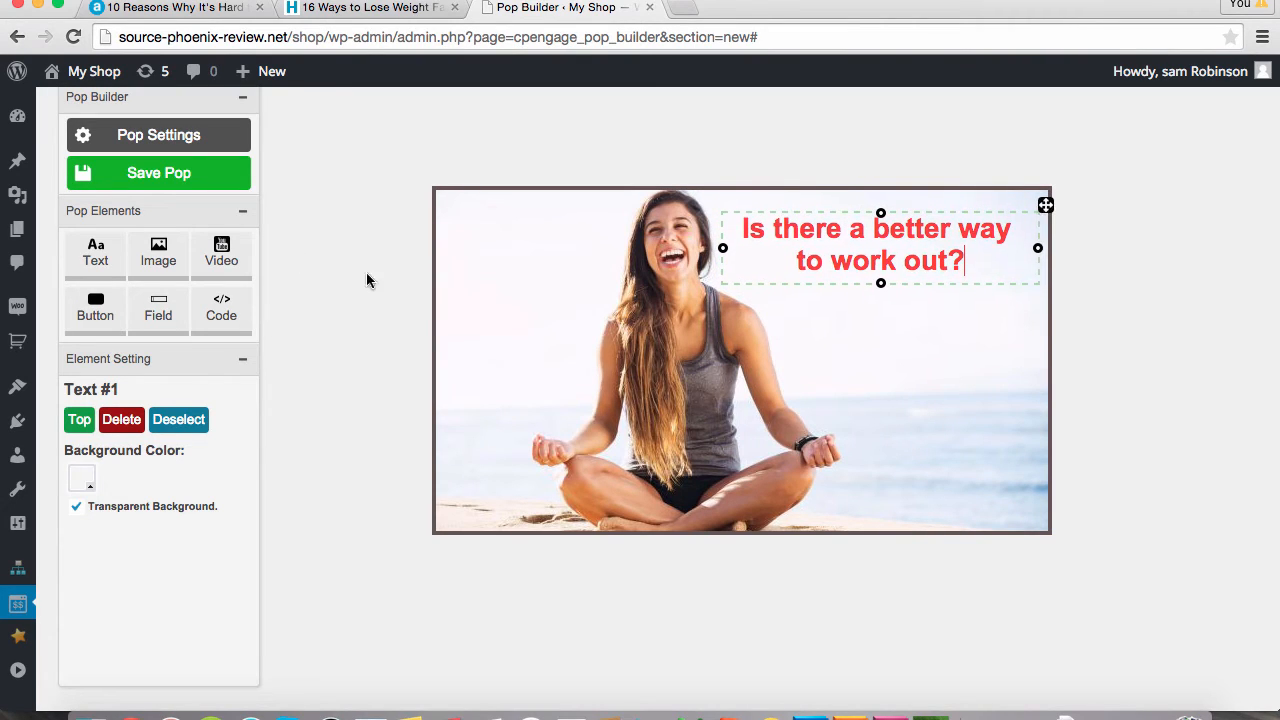
Add a second text element beneath the headline reading "We have something you might want to see below" and deselect it.
click(94, 270)
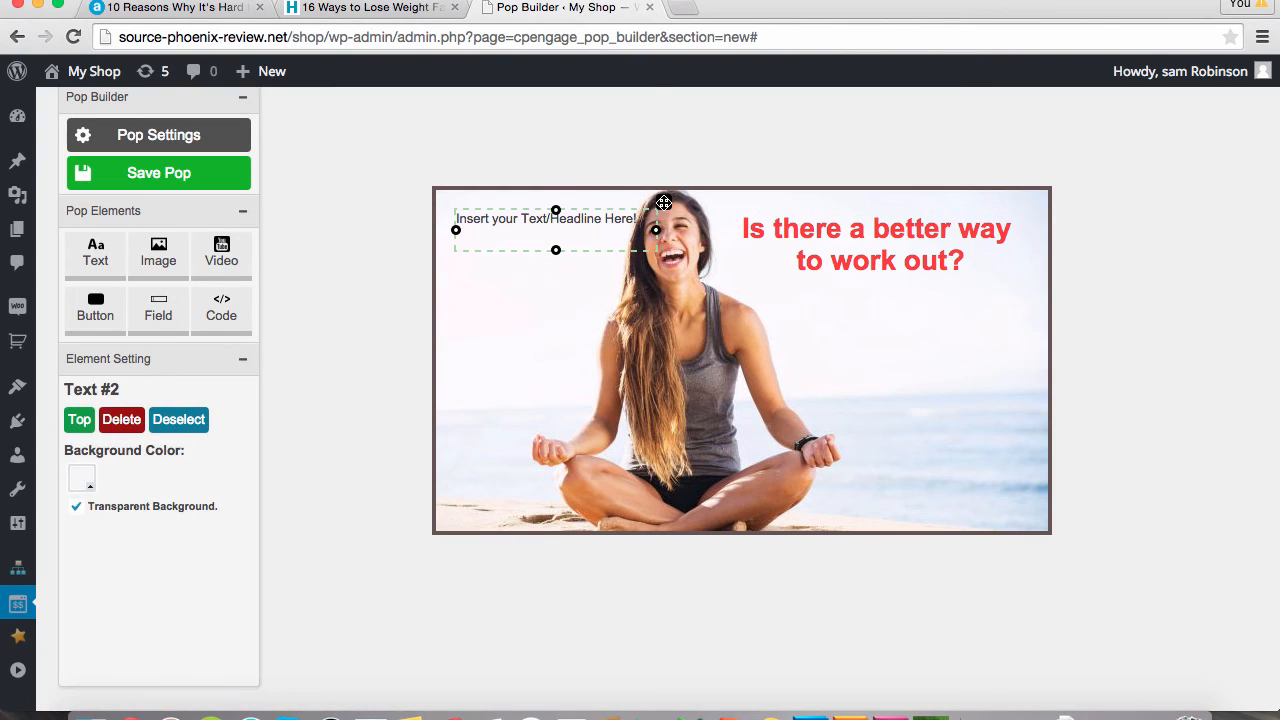
drag(663, 203, 760, 316)
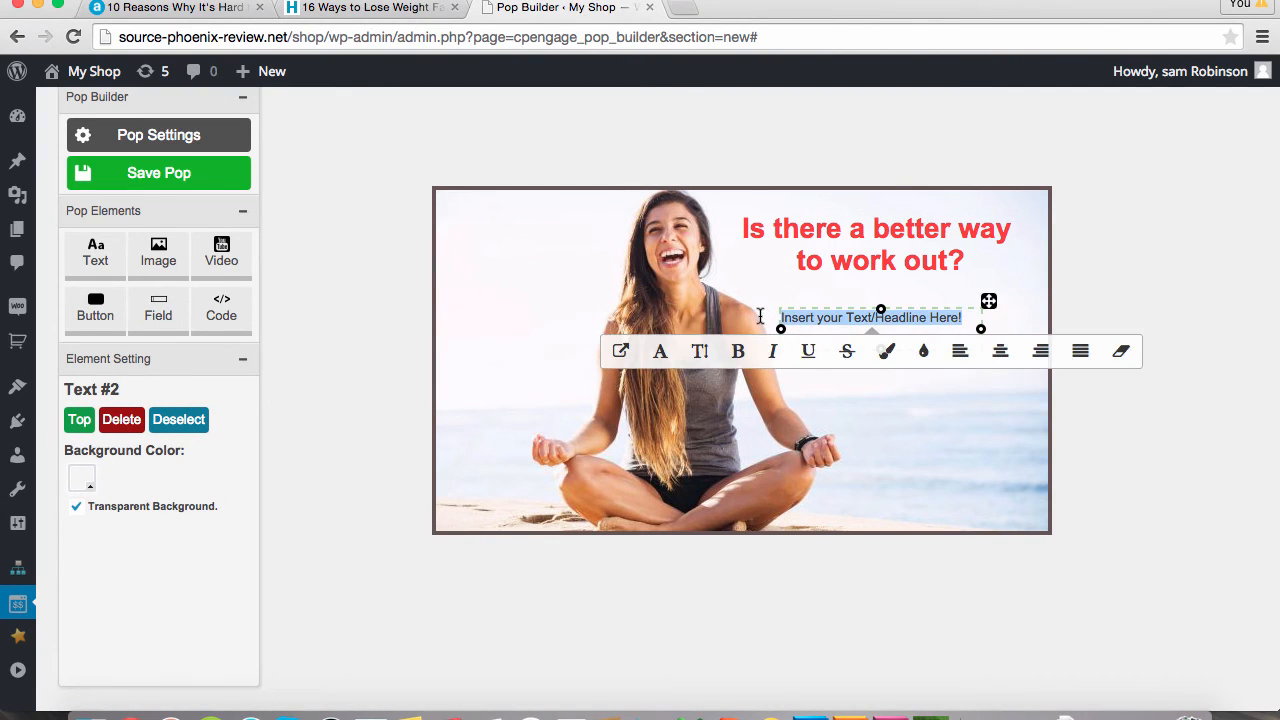
text(We have something)
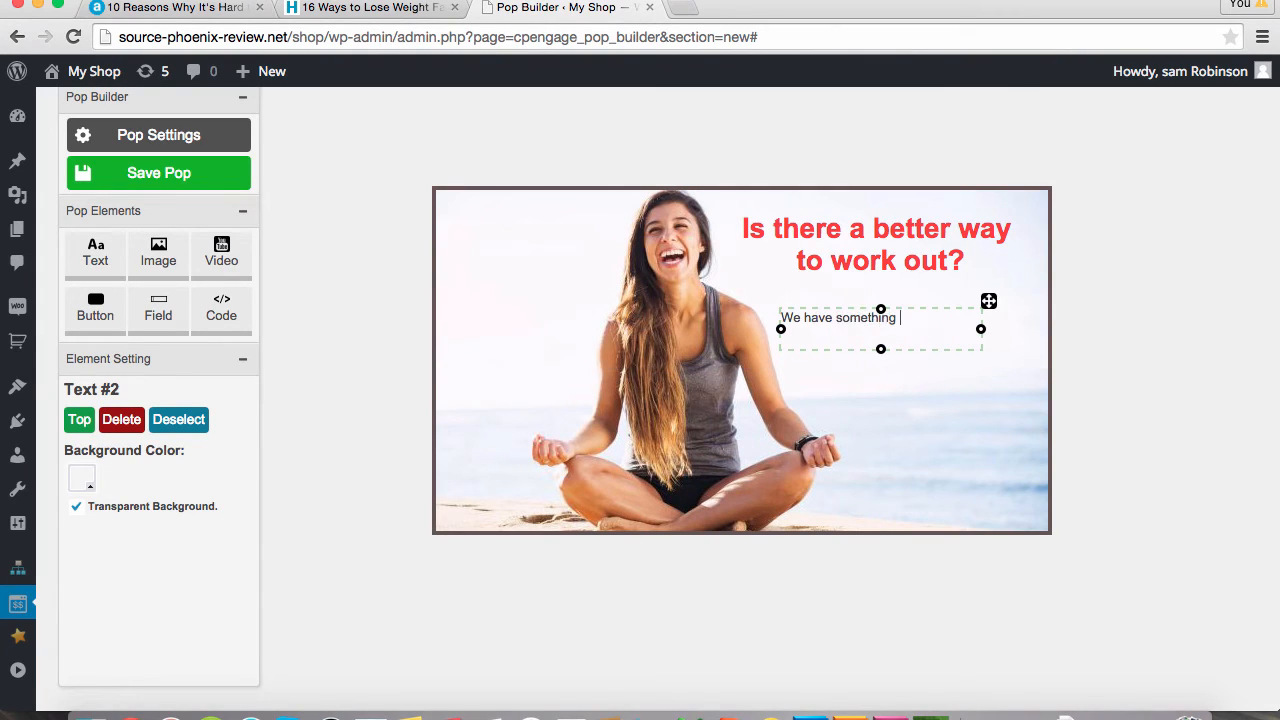
text( you might want to see below)
drag(988, 301, 1002, 285)
click(394, 318)
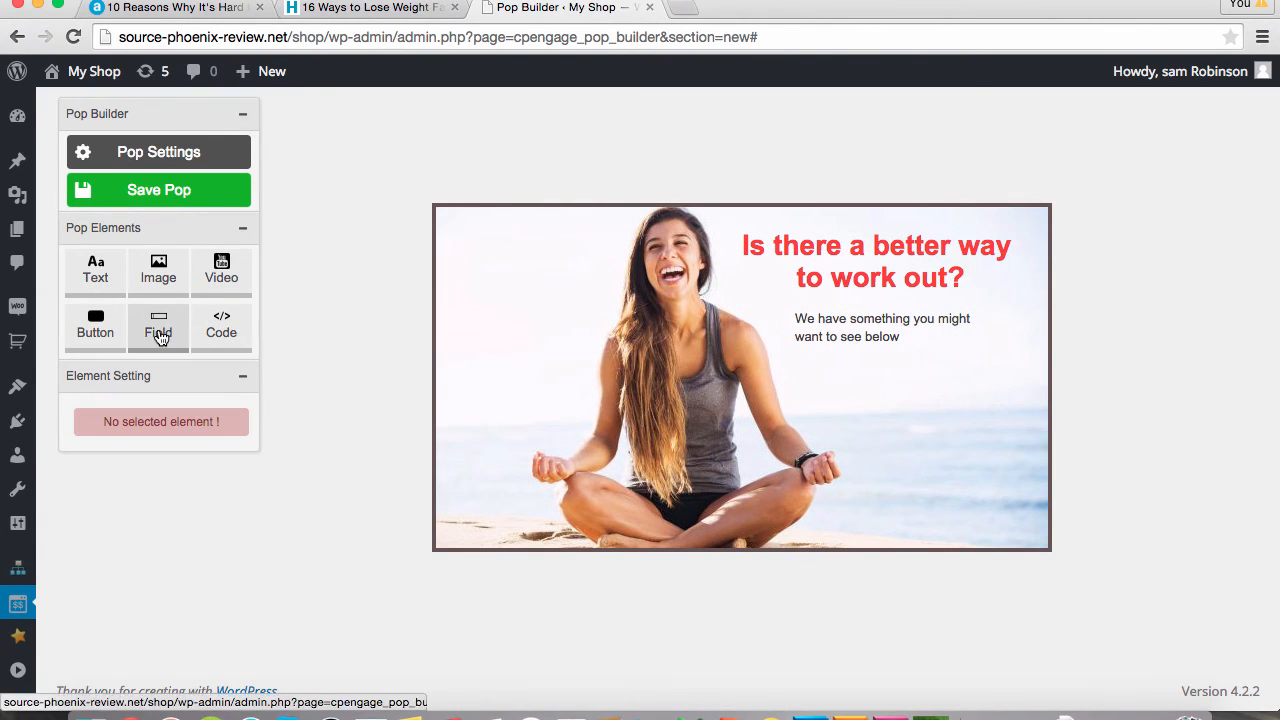
Add a form field below the second text and keep its field type as Name.
click(157, 326)
drag(664, 241, 988, 357)
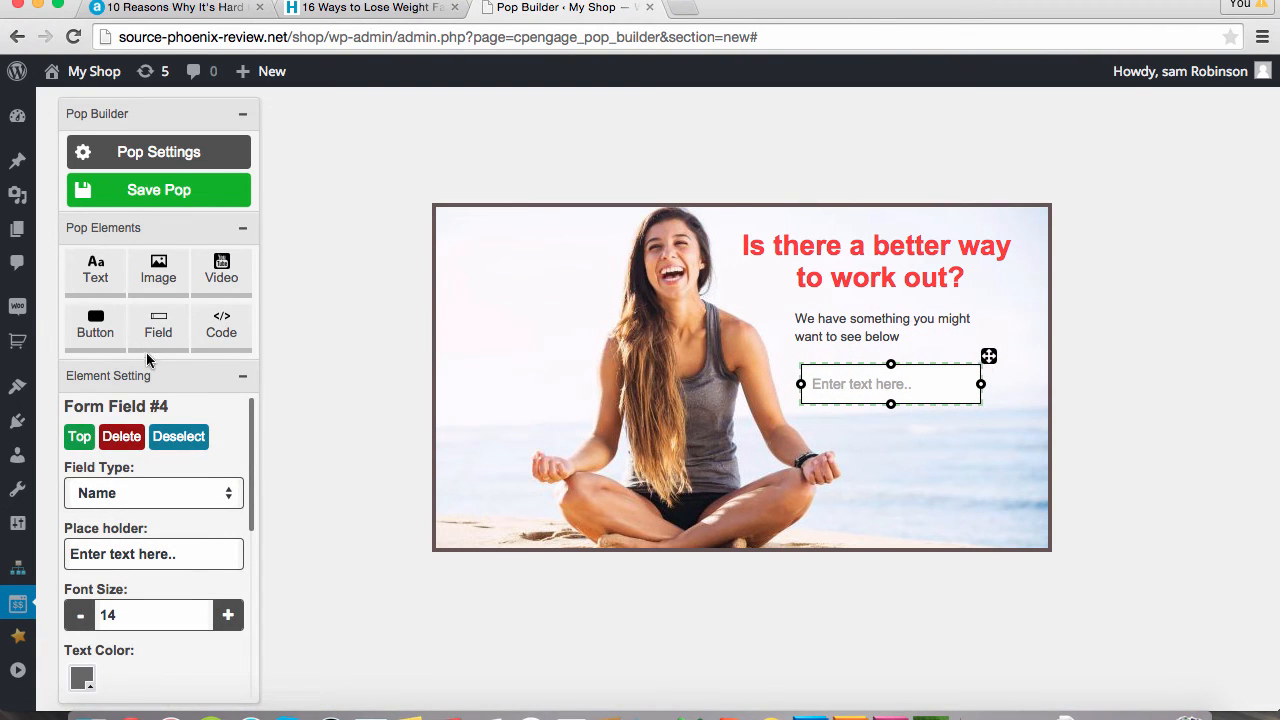
click(110, 494)
click(193, 476)
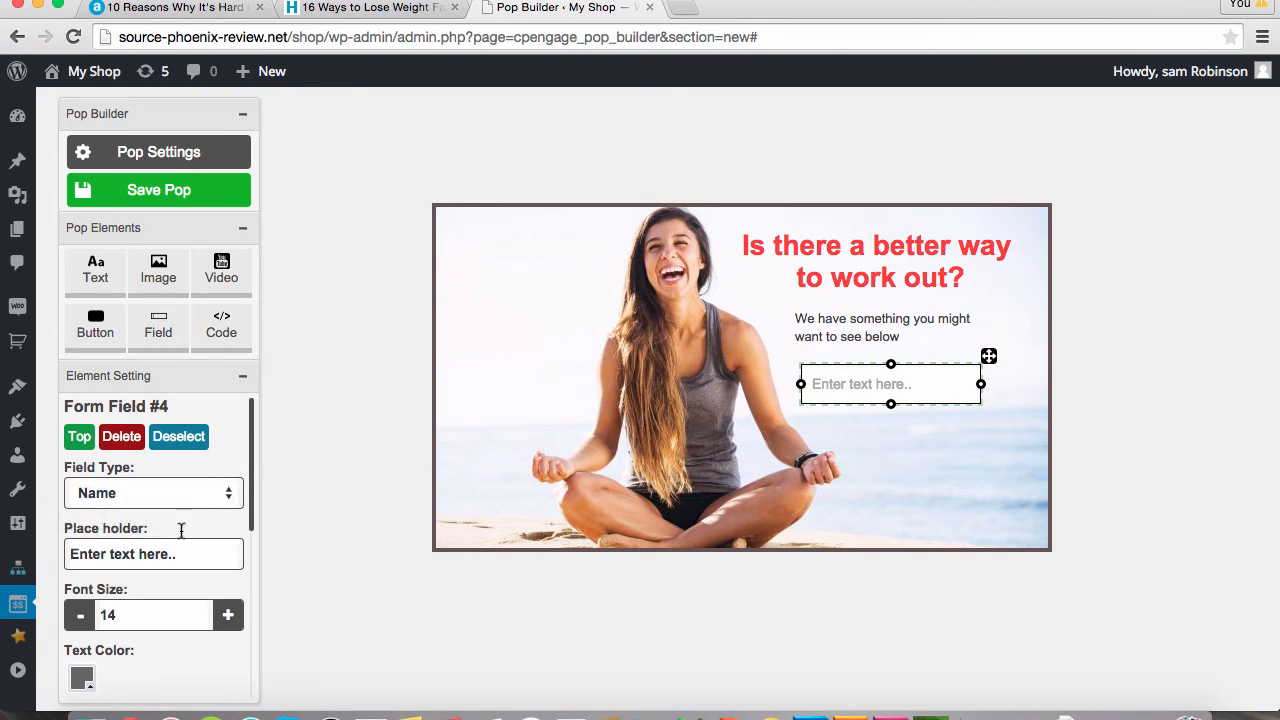
Set the name field's placeholder to "Enter Your Name..." and move the field slightly down and to the right.
drag(176, 553, 5, 547)
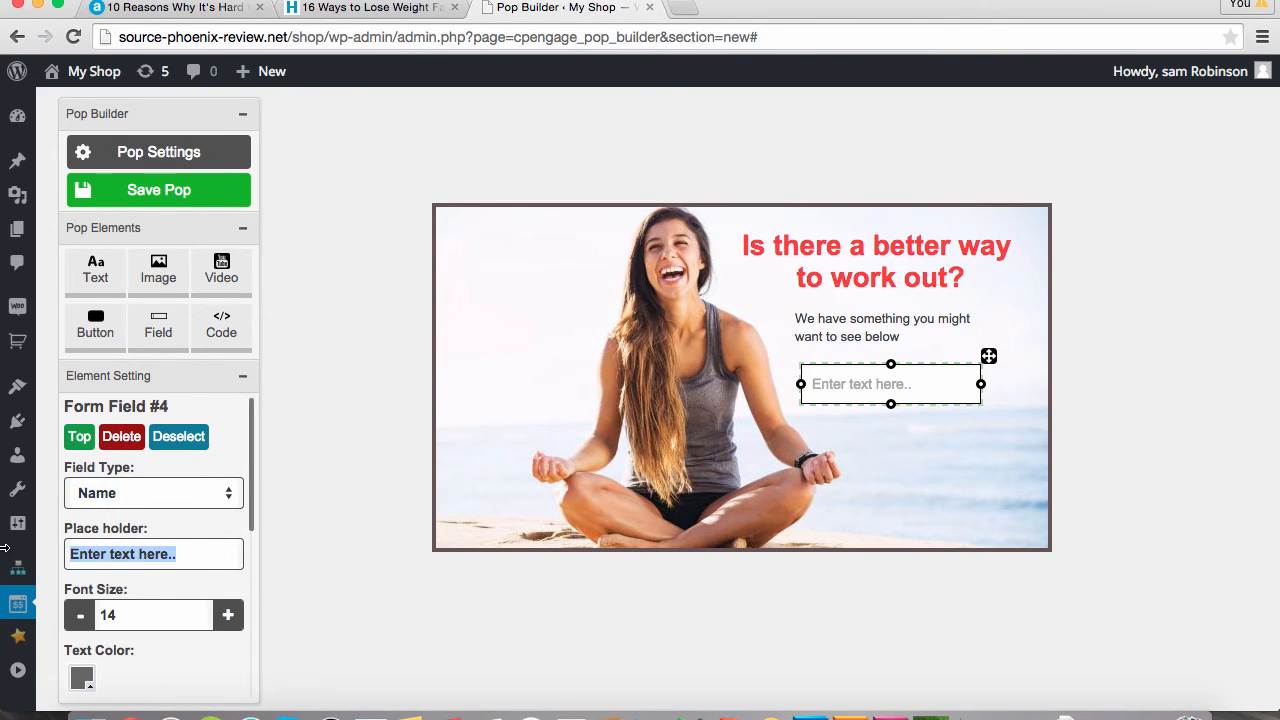
text(Enter Your)
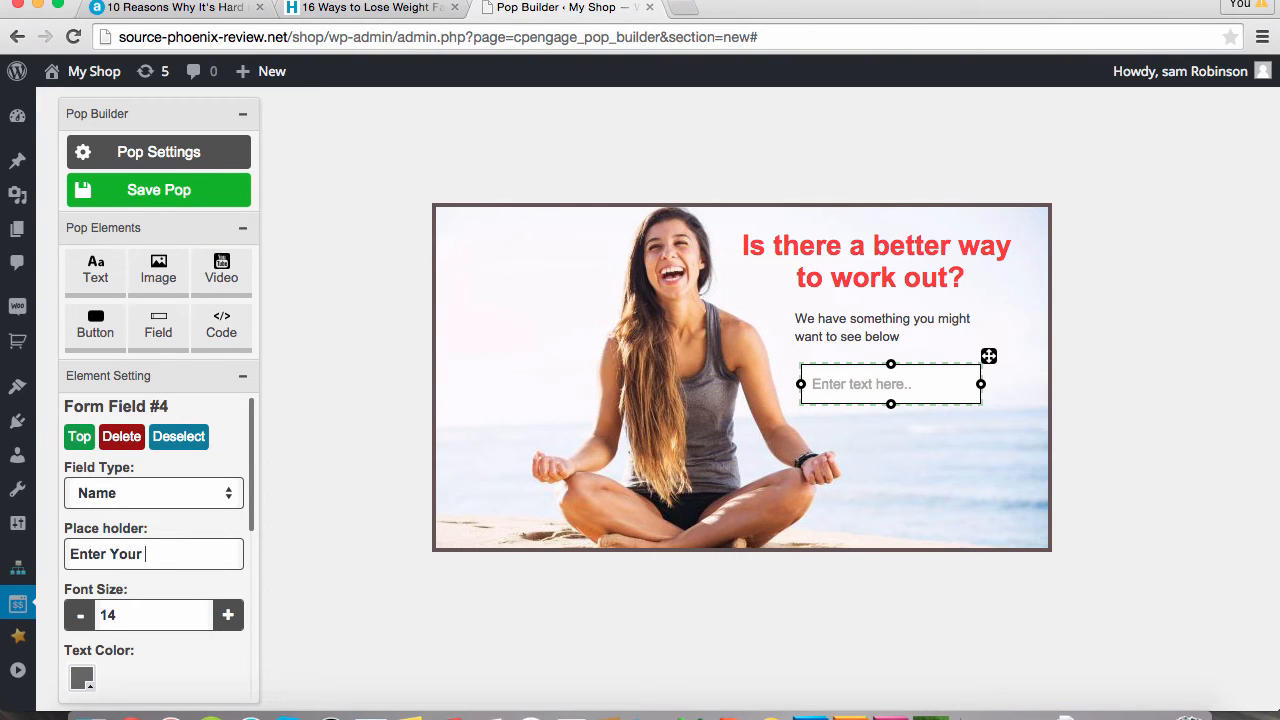
text( Name...)
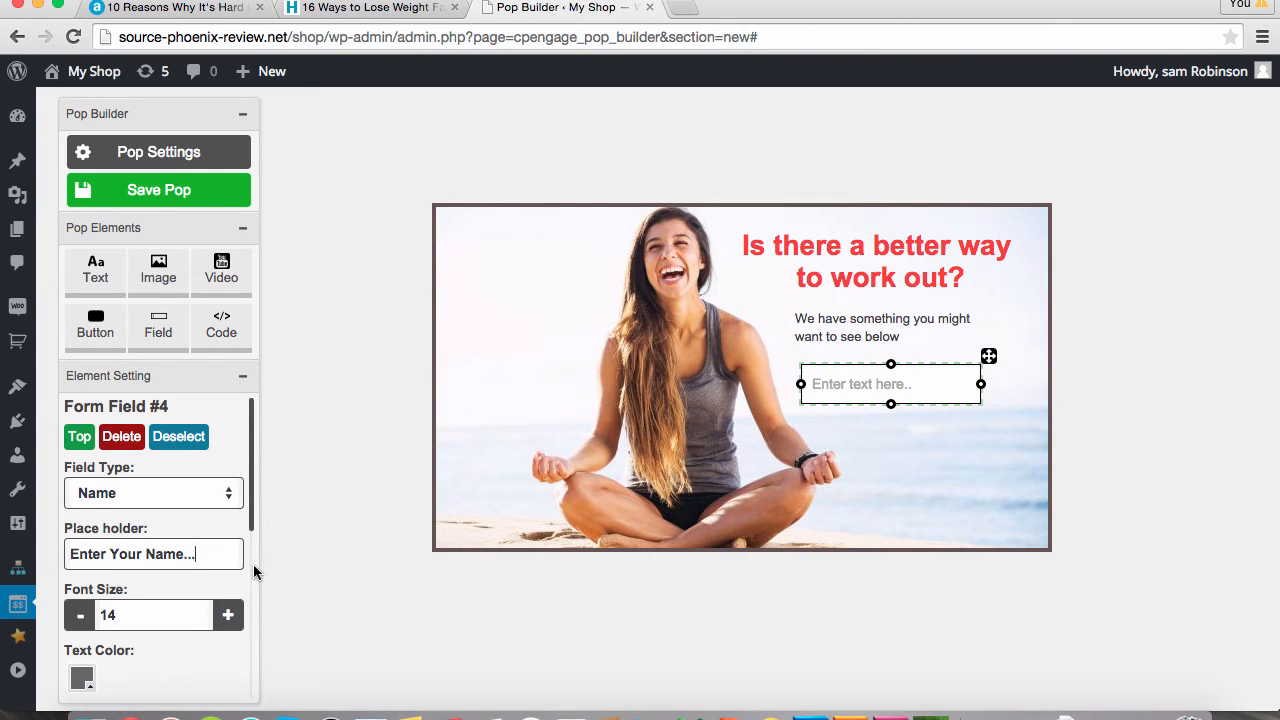
click(265, 563)
scroll(318, 522, down, 2)
scroll(318, 527, up, 1)
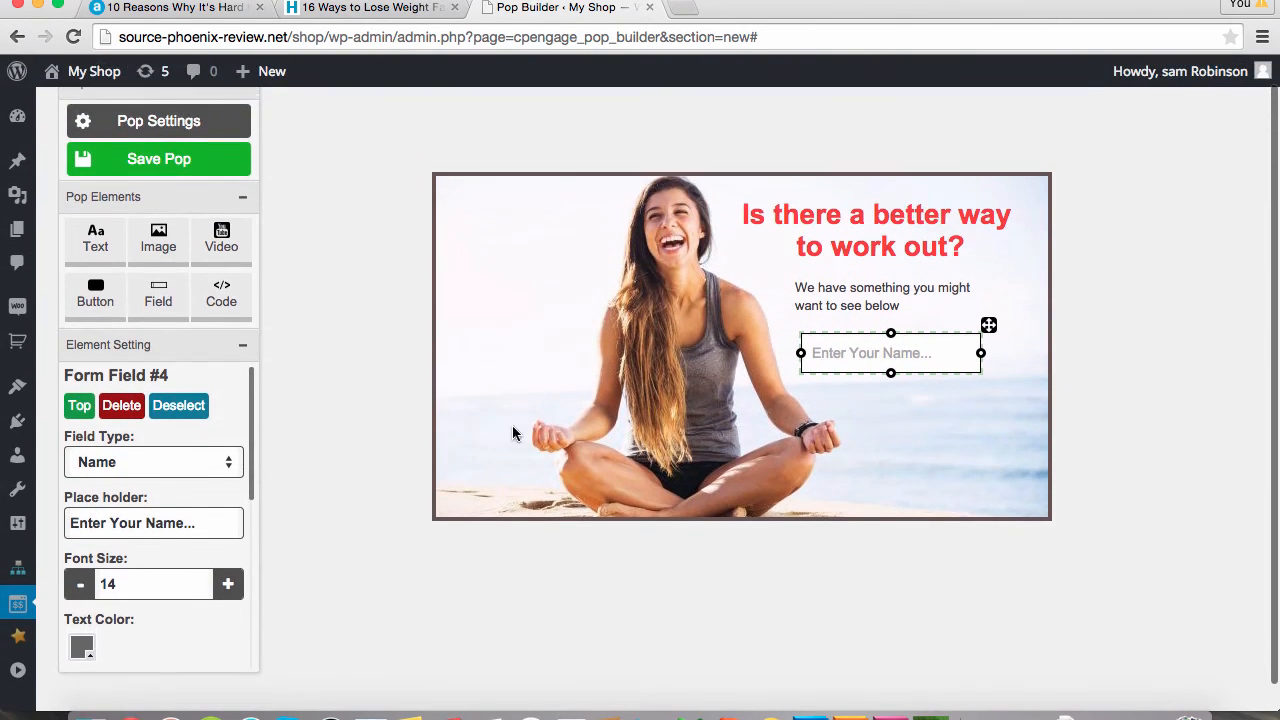
drag(989, 325, 1036, 342)
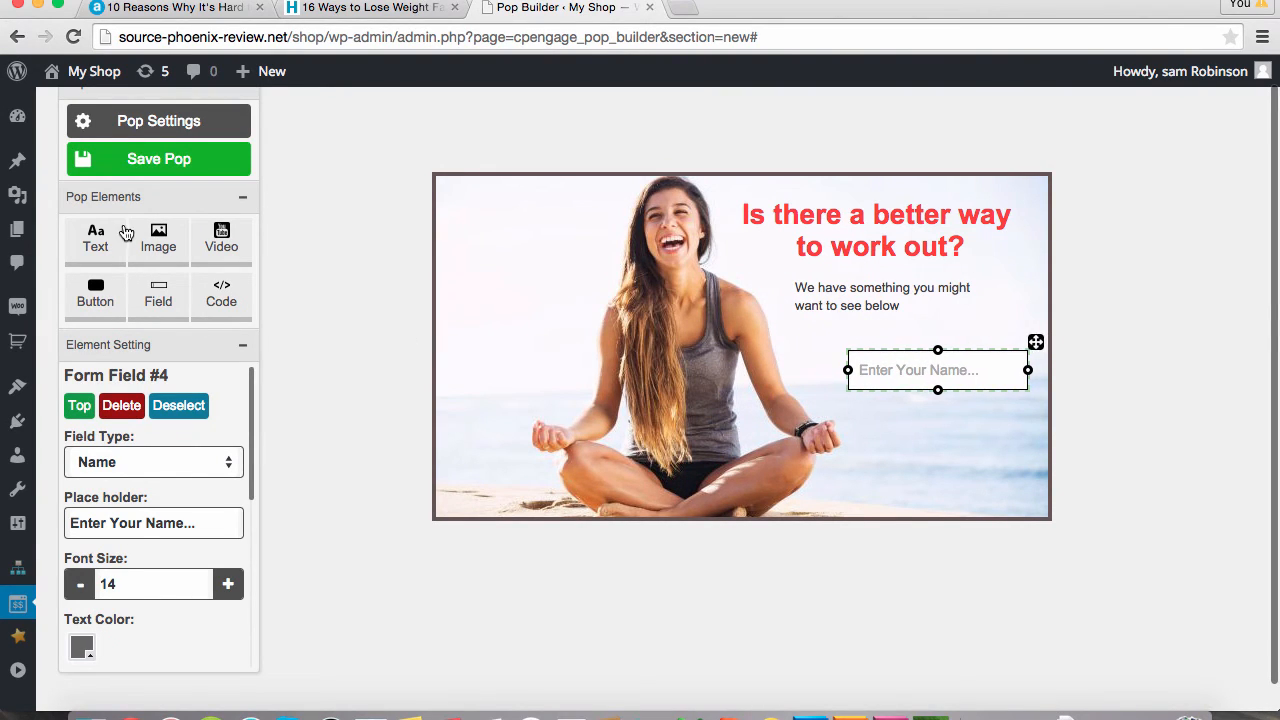
Add an Email form field directly beneath the name field with the placeholder "Enter Your Email".
click(158, 294)
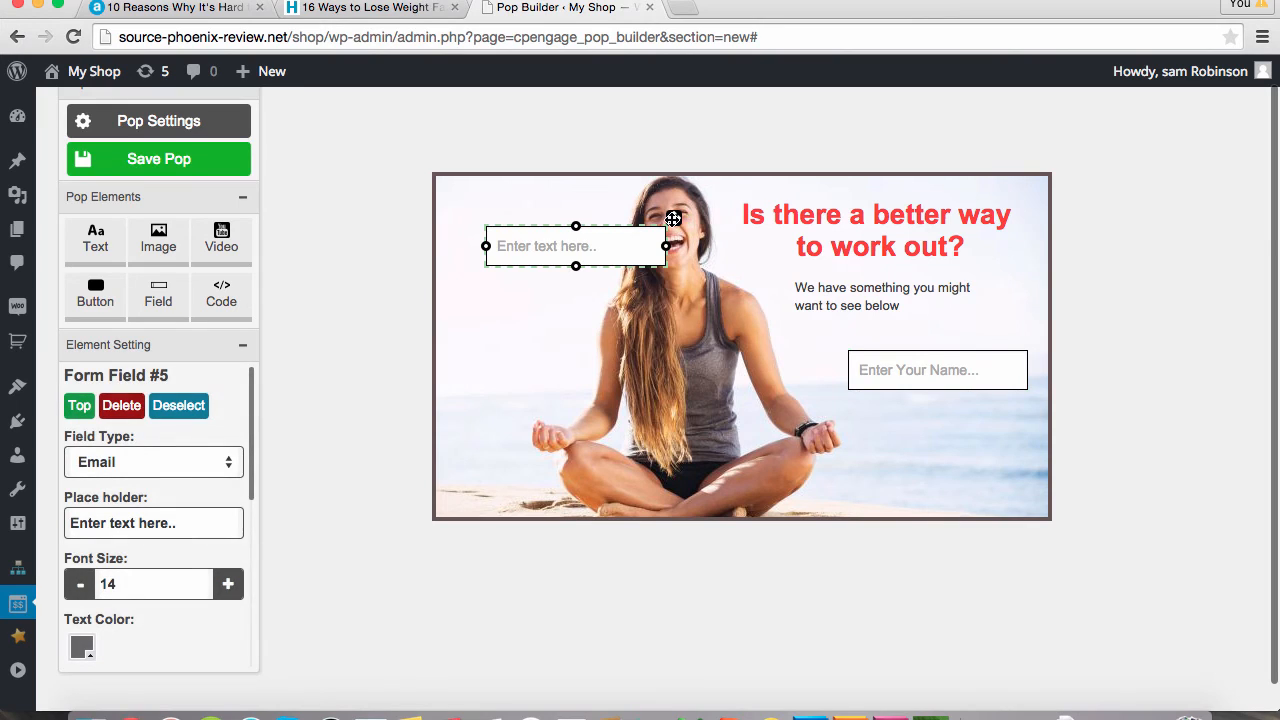
drag(673, 217, 1037, 393)
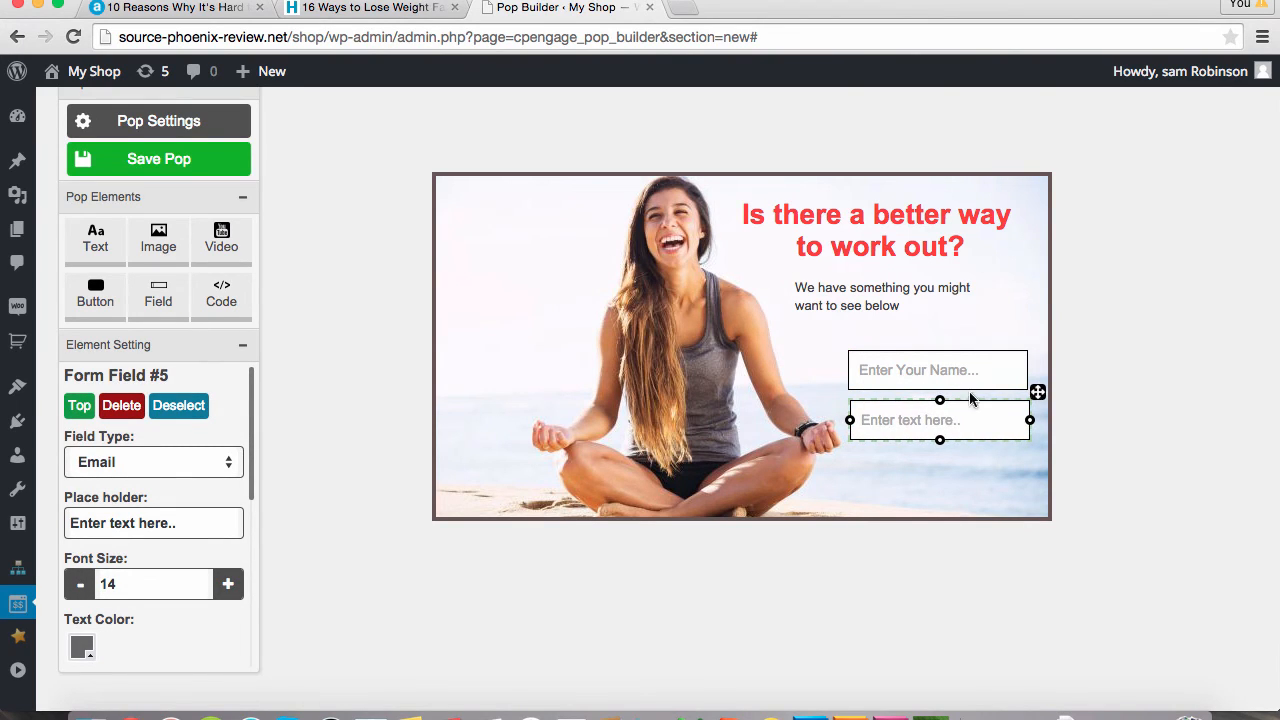
click(226, 519)
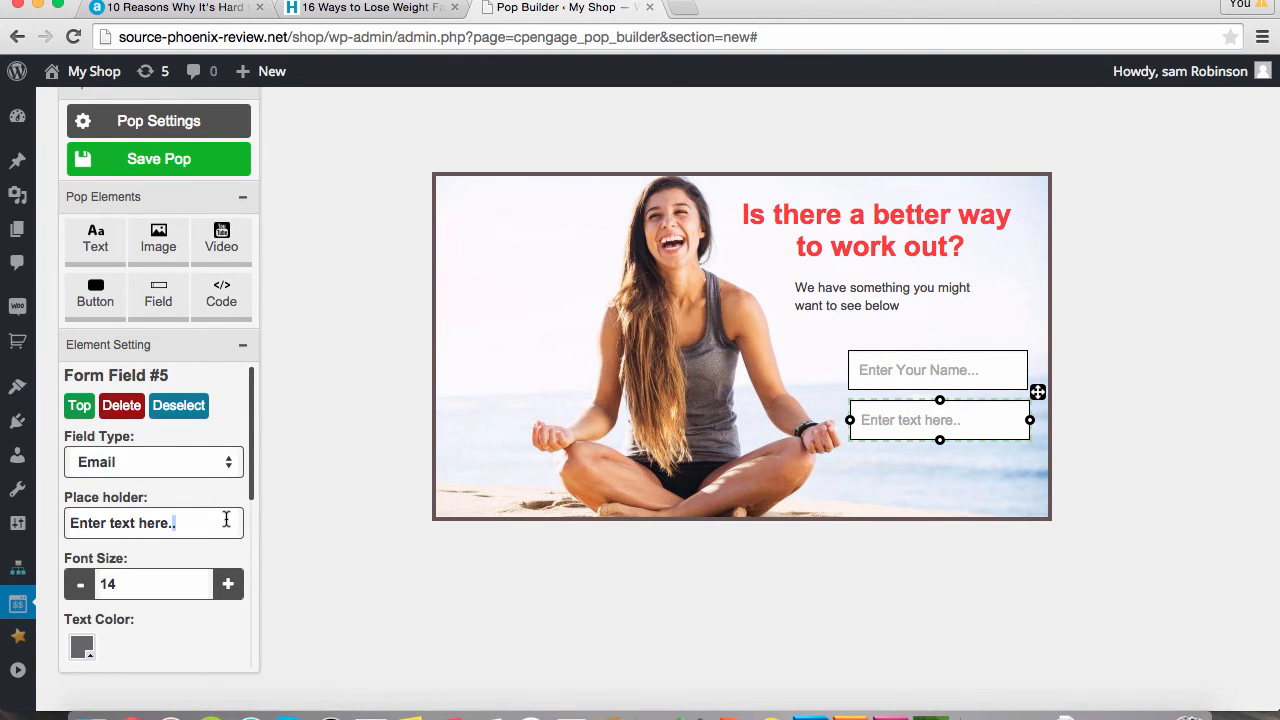
key(super+a)
text(Ent)
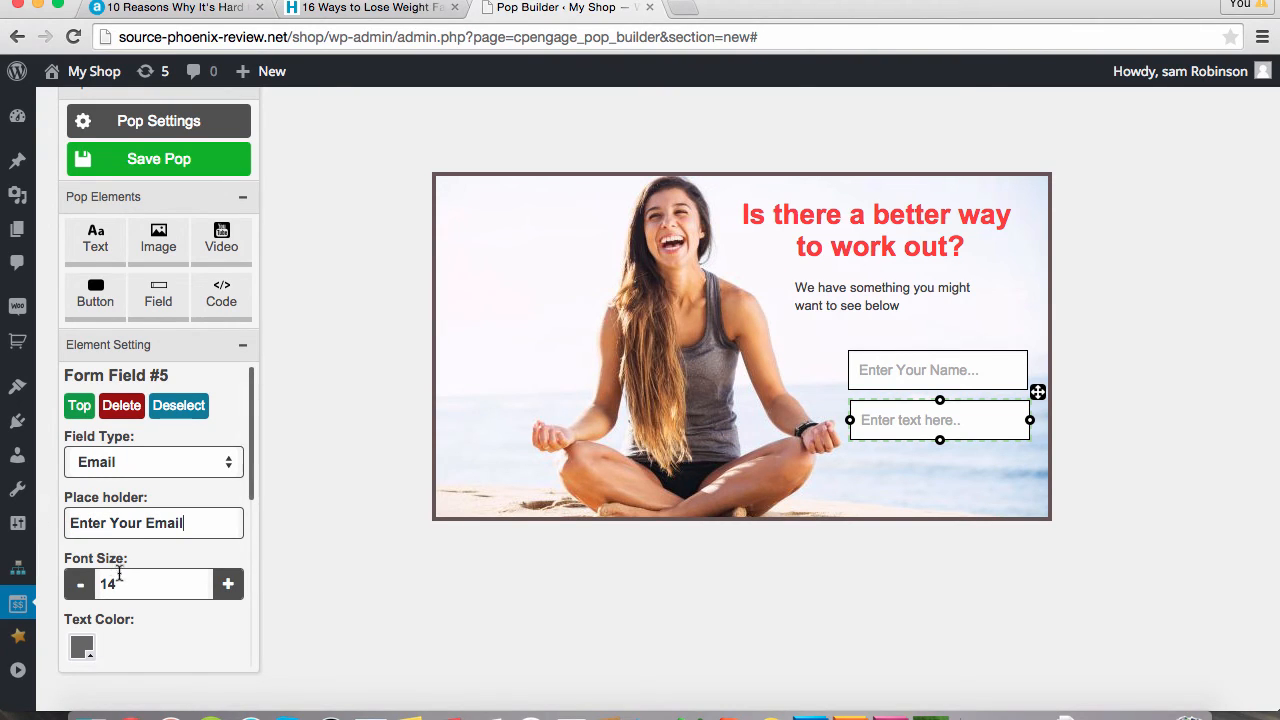
click(303, 520)
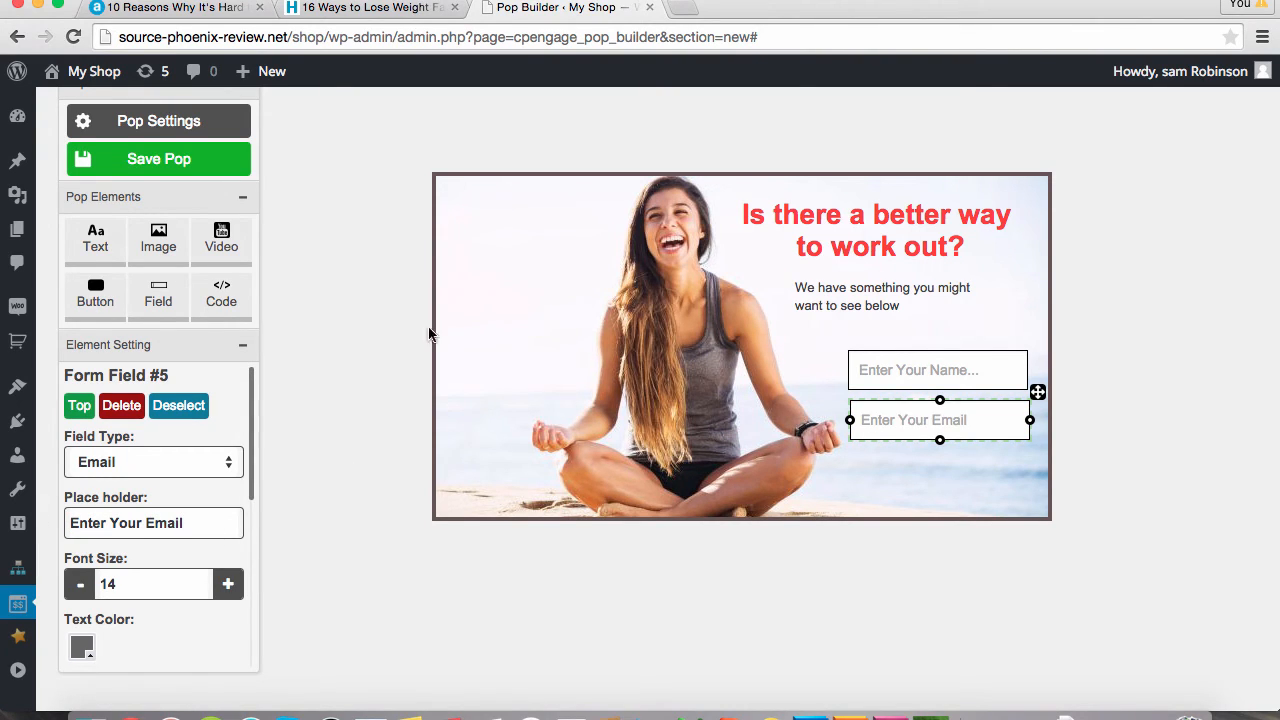
Add a button beneath the email field and keep its action as Submit Form.
click(92, 291)
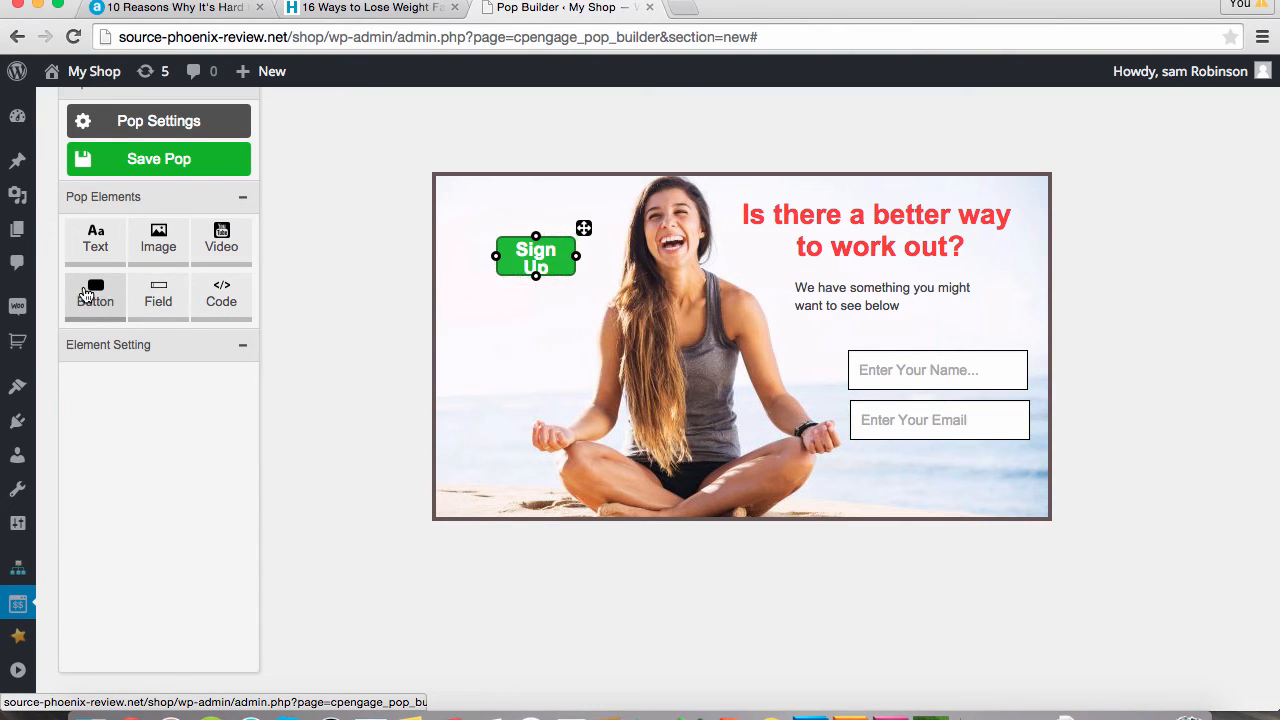
drag(583, 226, 771, 289)
drag(970, 390, 936, 453)
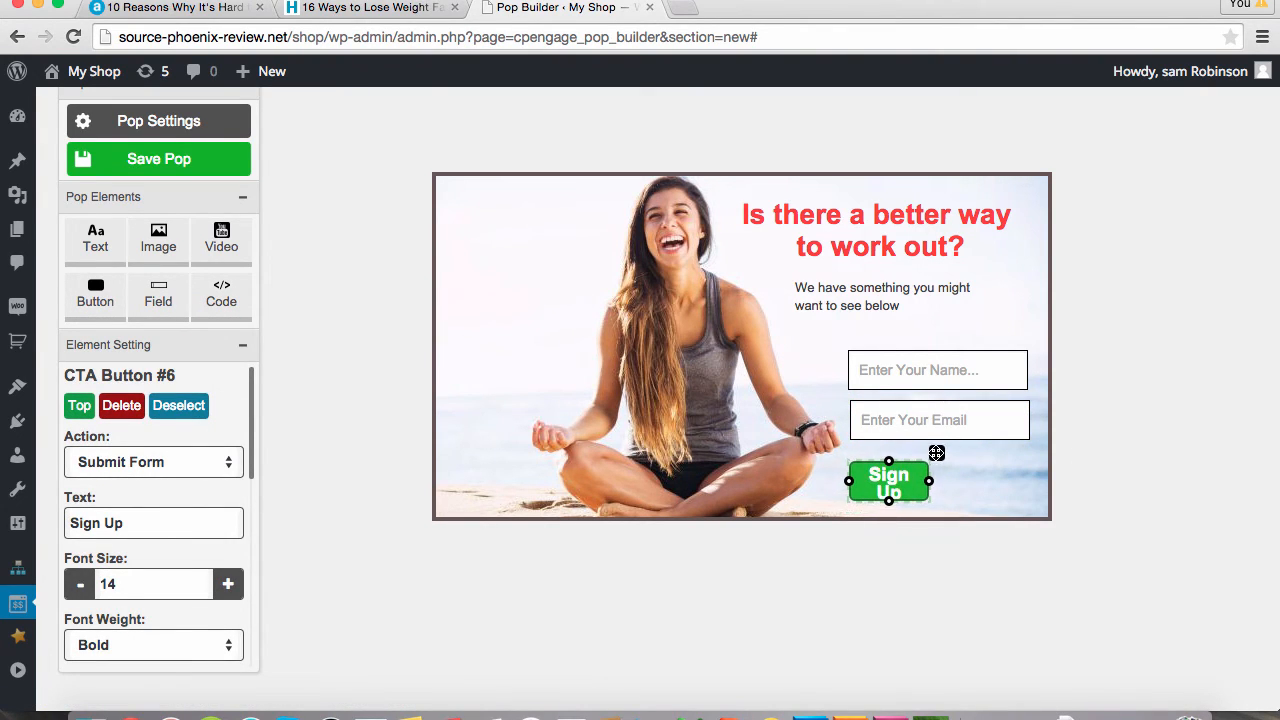
click(186, 455)
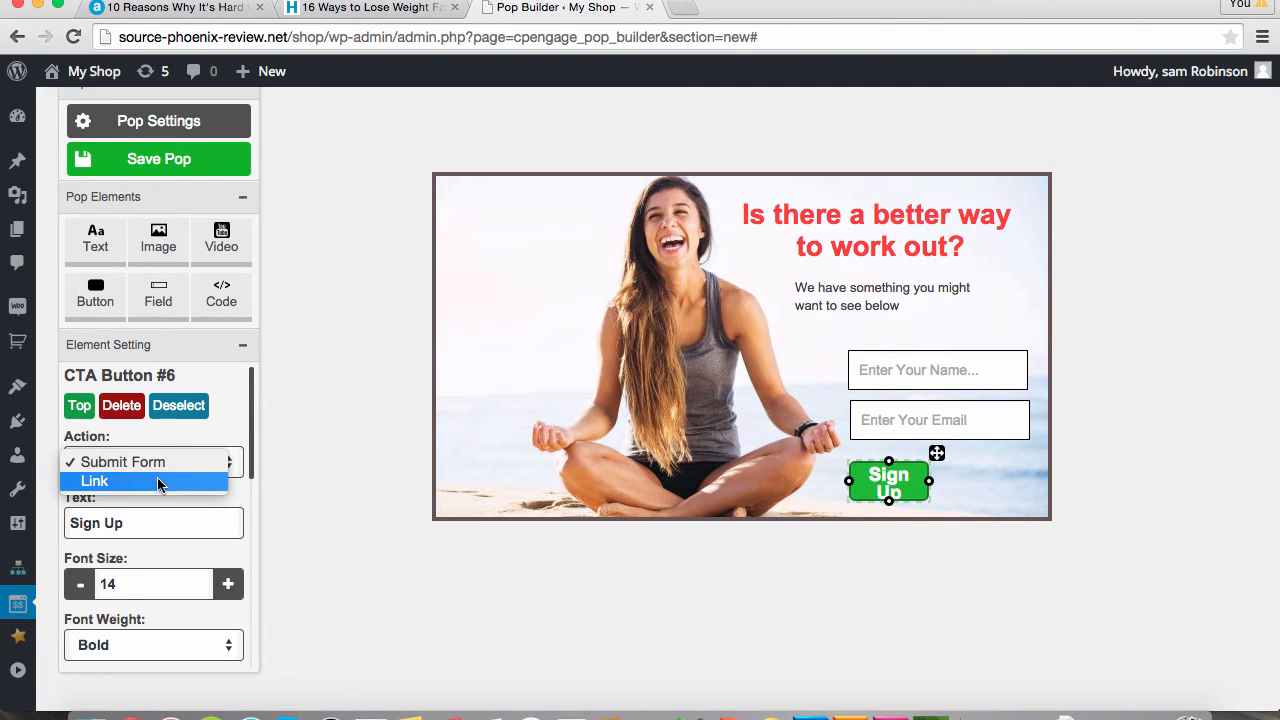
click(224, 441)
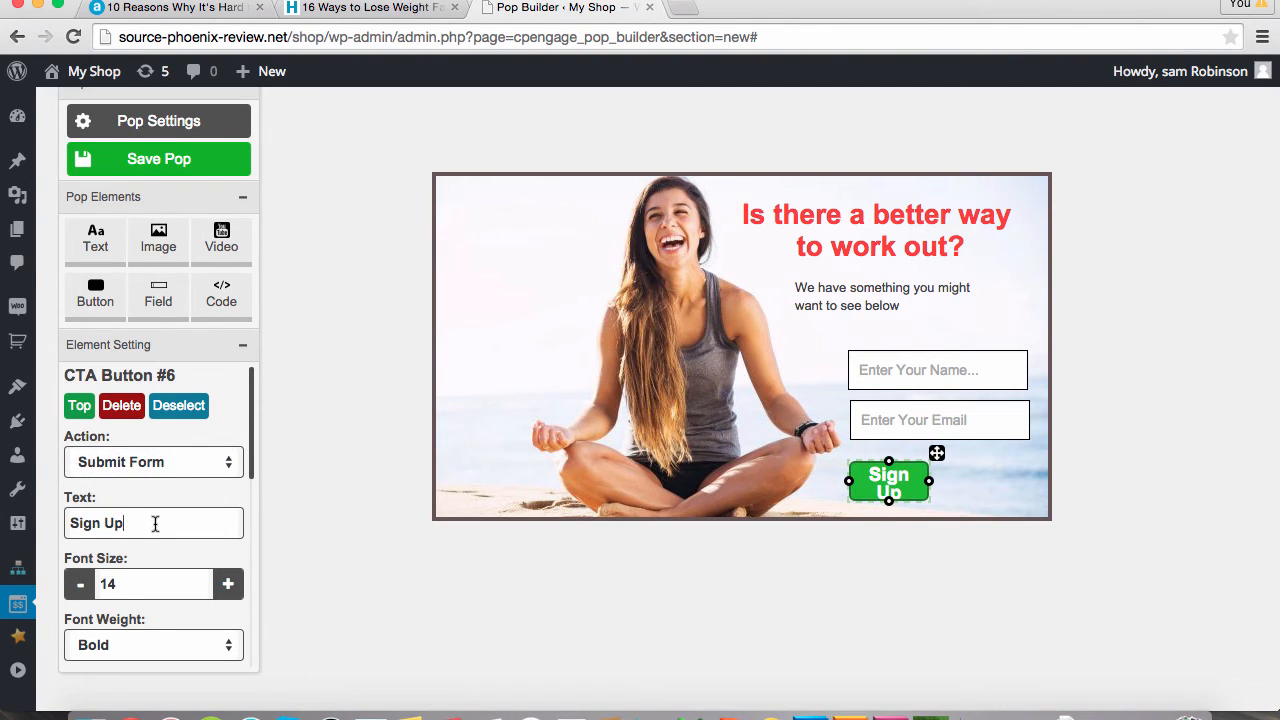
Change the button text to "Find Out More" and widen the button to match the form fields above.
drag(155, 523, 36, 522)
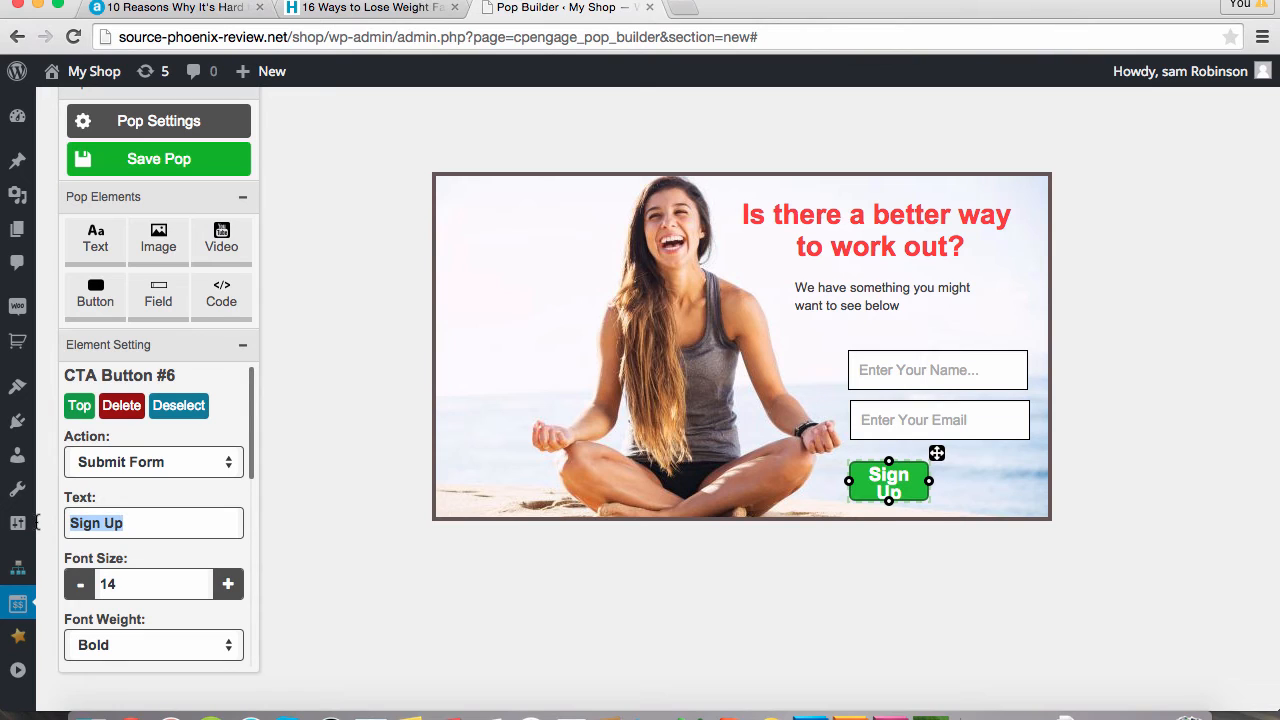
text(Find Out More)
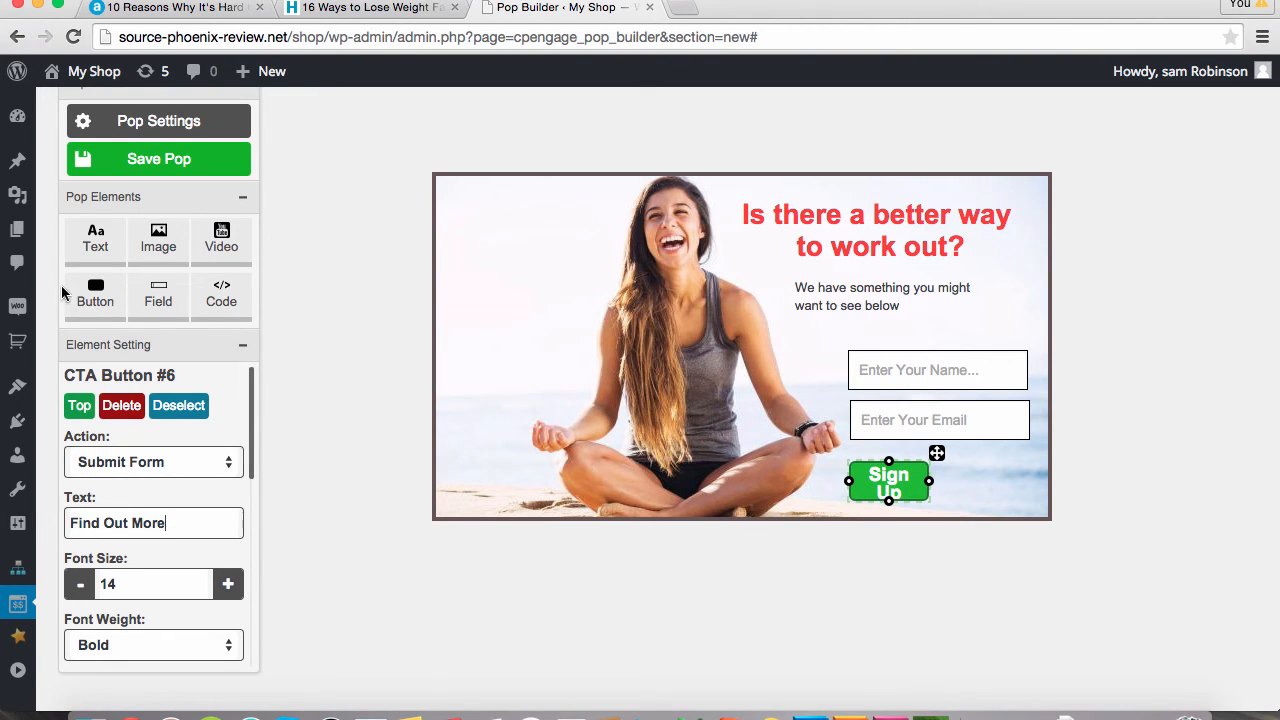
scroll(223, 557, down, 1)
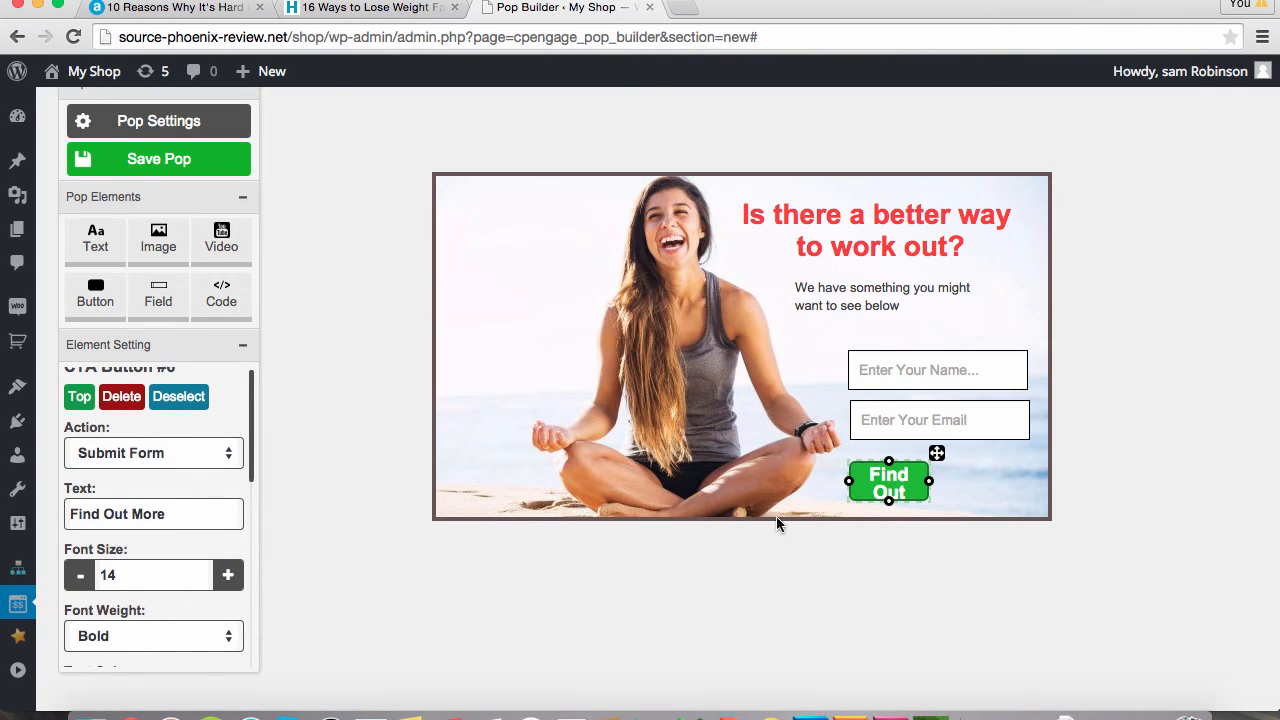
drag(929, 481, 1031, 481)
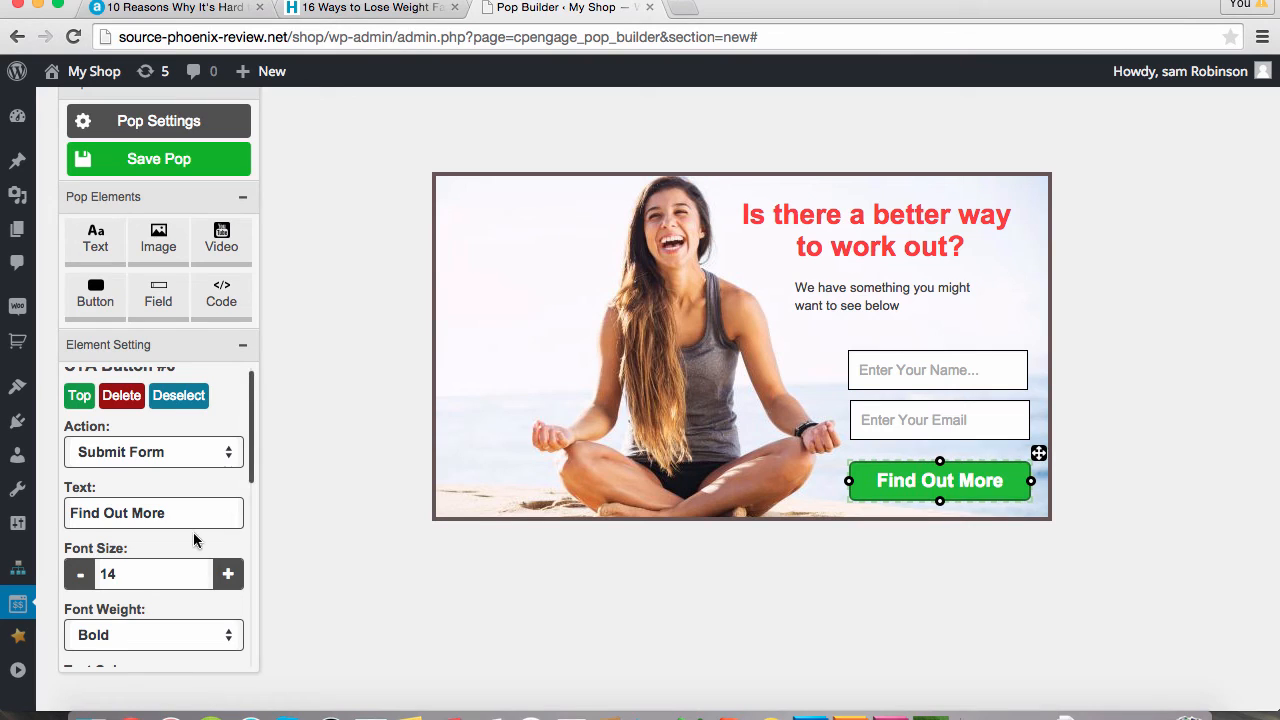
Set the button's font size to 17 and, after trying Lighter, its font weight to Normal.
scroll(196, 545, down, 1)
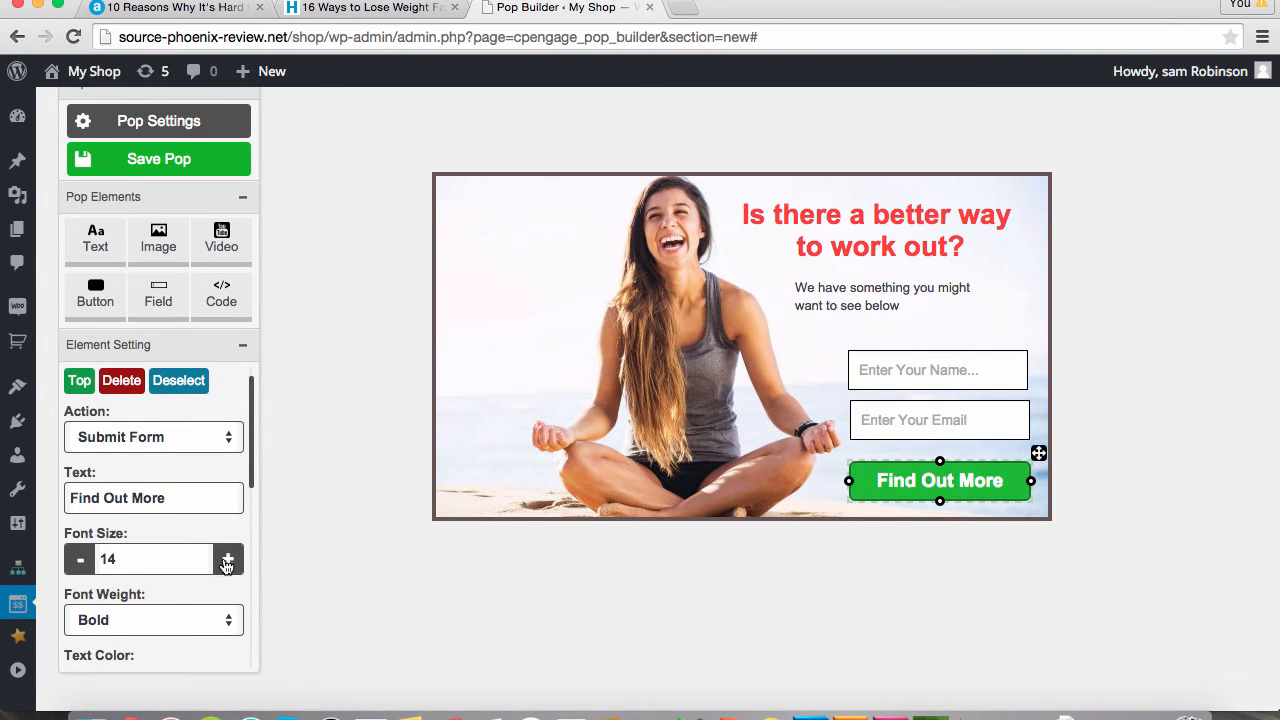
click(228, 559)
click(228, 559)
click(228, 560)
scroll(169, 557, down, 4)
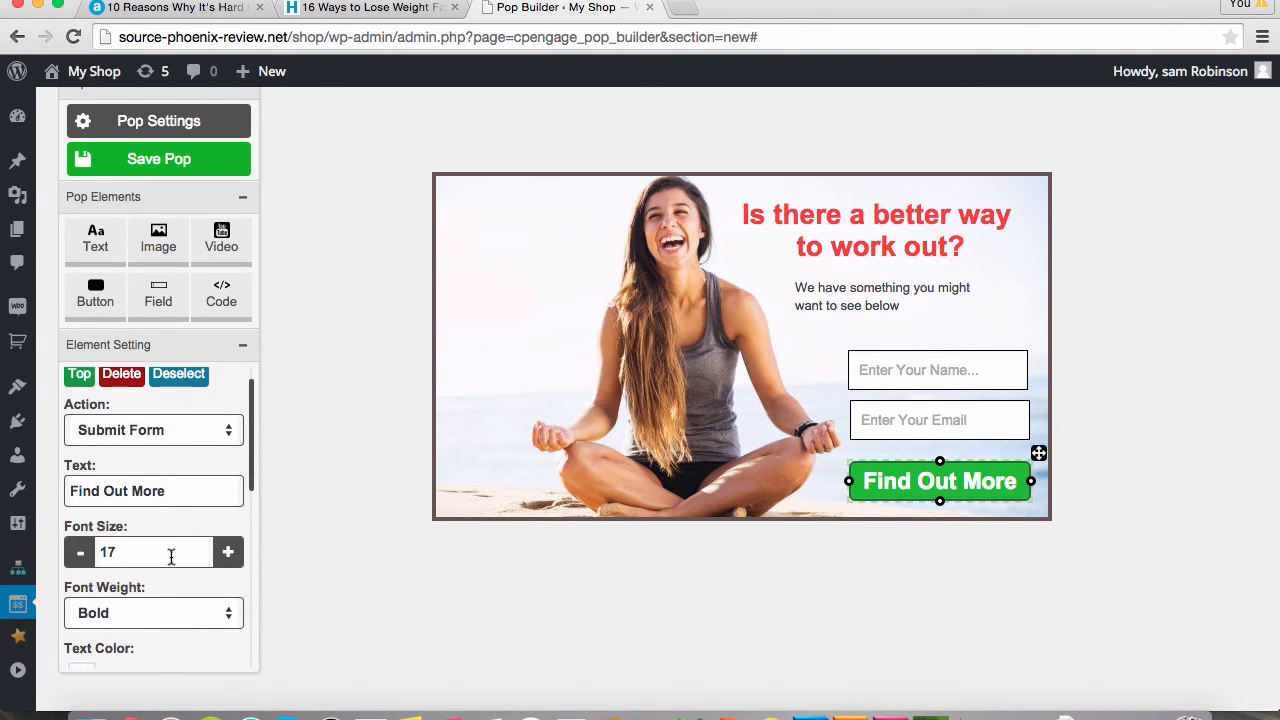
click(184, 566)
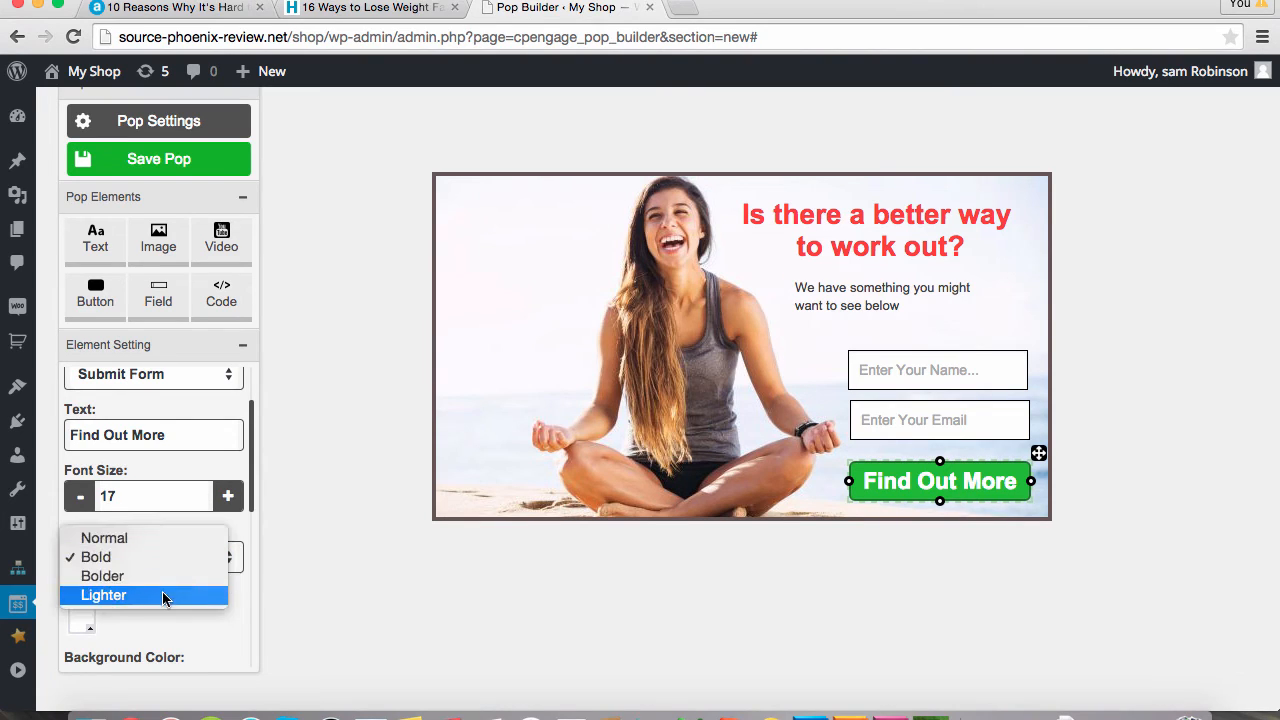
click(166, 596)
click(222, 553)
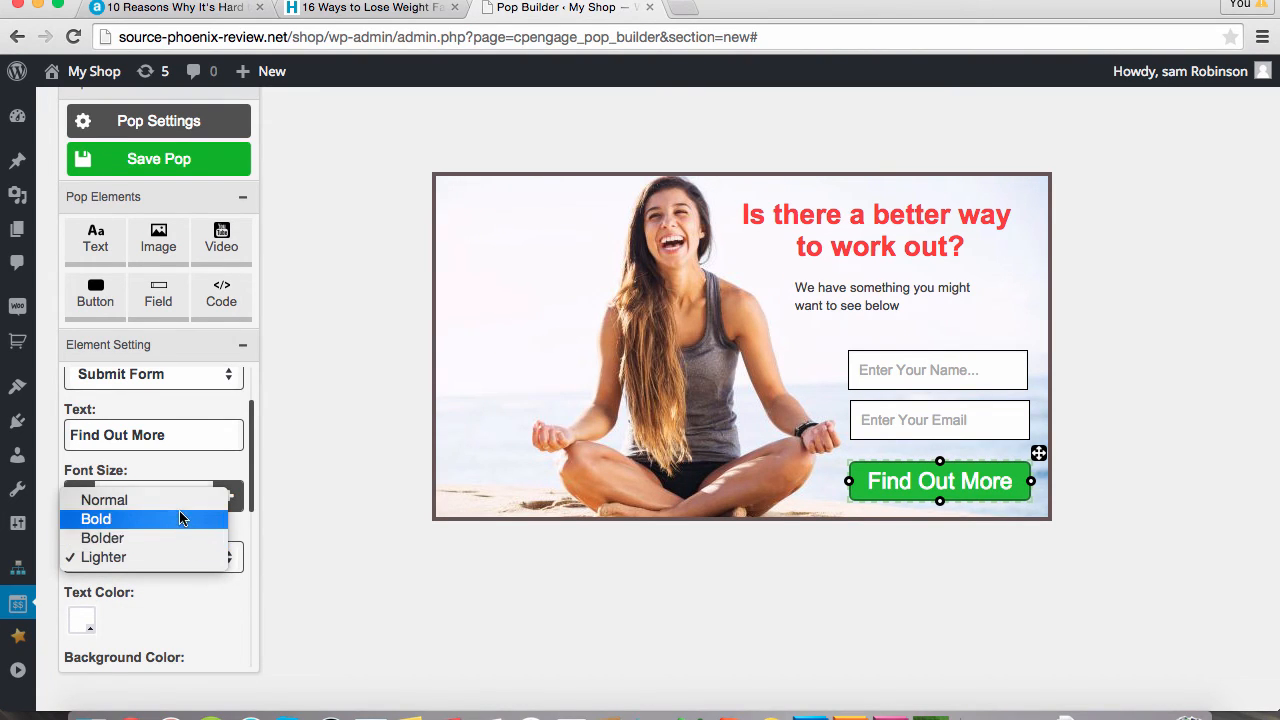
click(181, 500)
scroll(233, 619, down, 1)
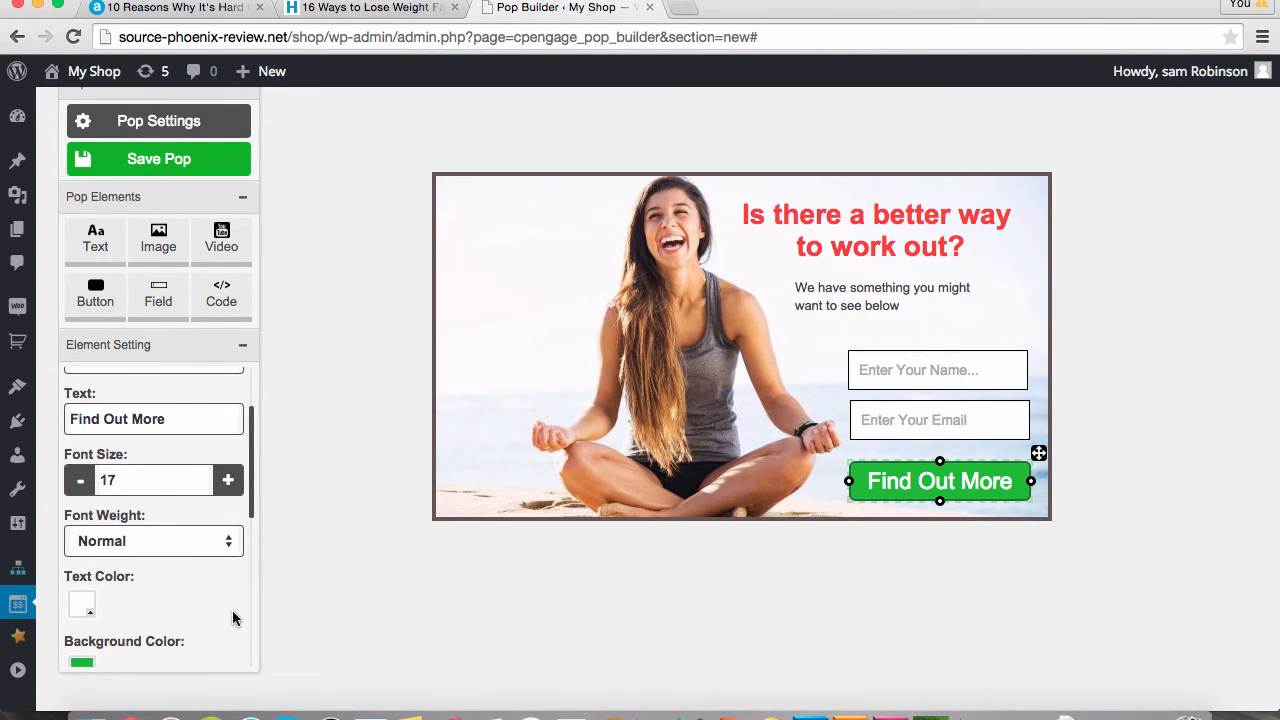
Set the button's text color to white (ffffff).
click(88, 612)
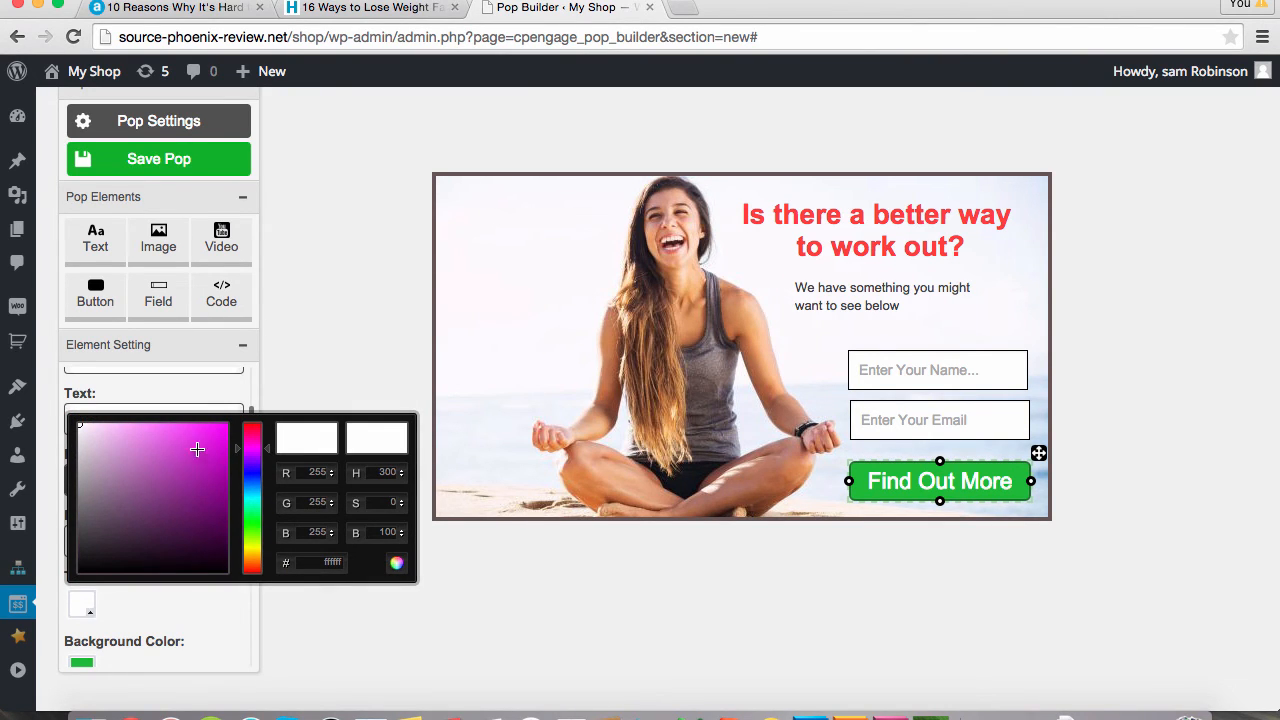
drag(192, 441, 70, 415)
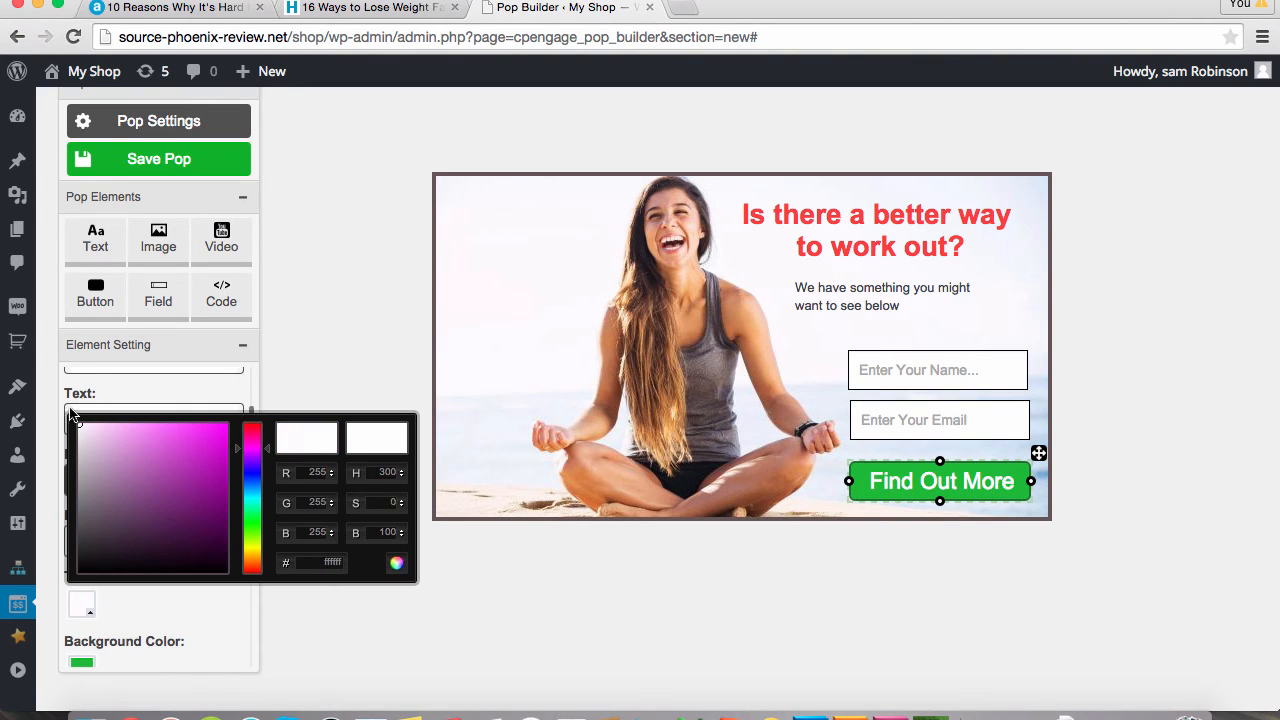
click(223, 626)
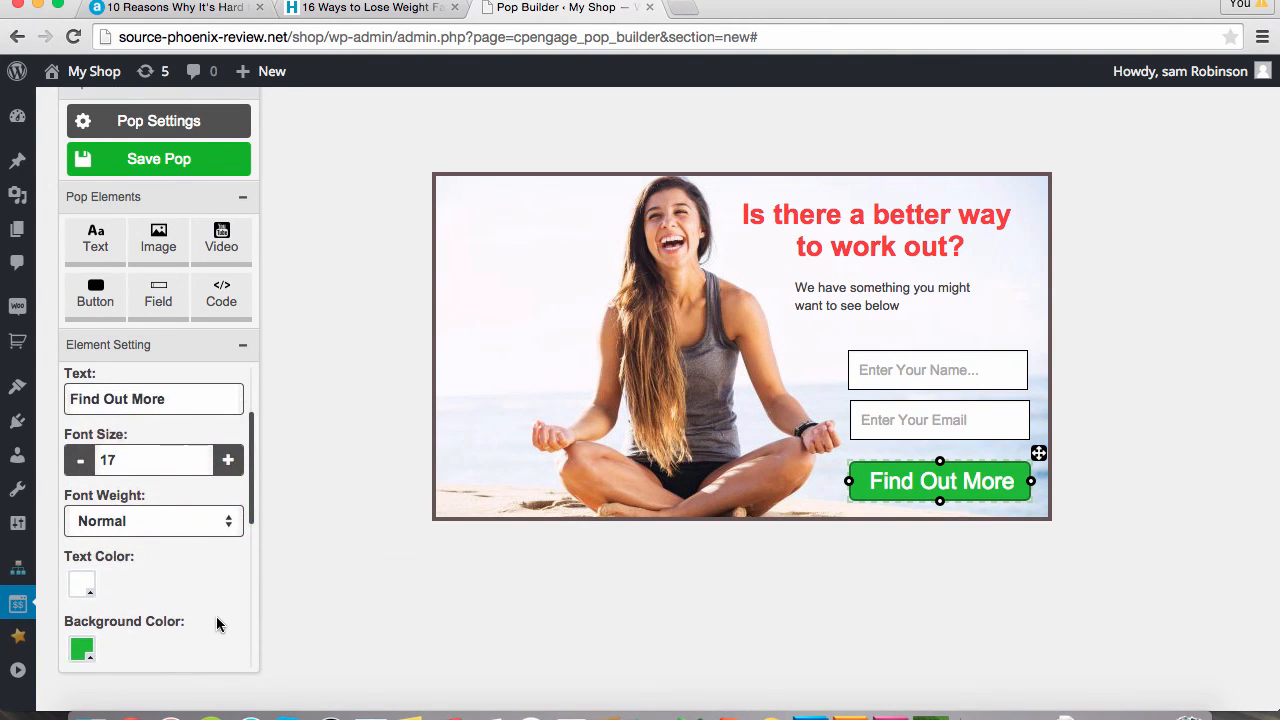
Change the button's background color to dark red (b81e37).
scroll(160, 598, down, 3)
scroll(160, 598, down, 2)
click(82, 488)
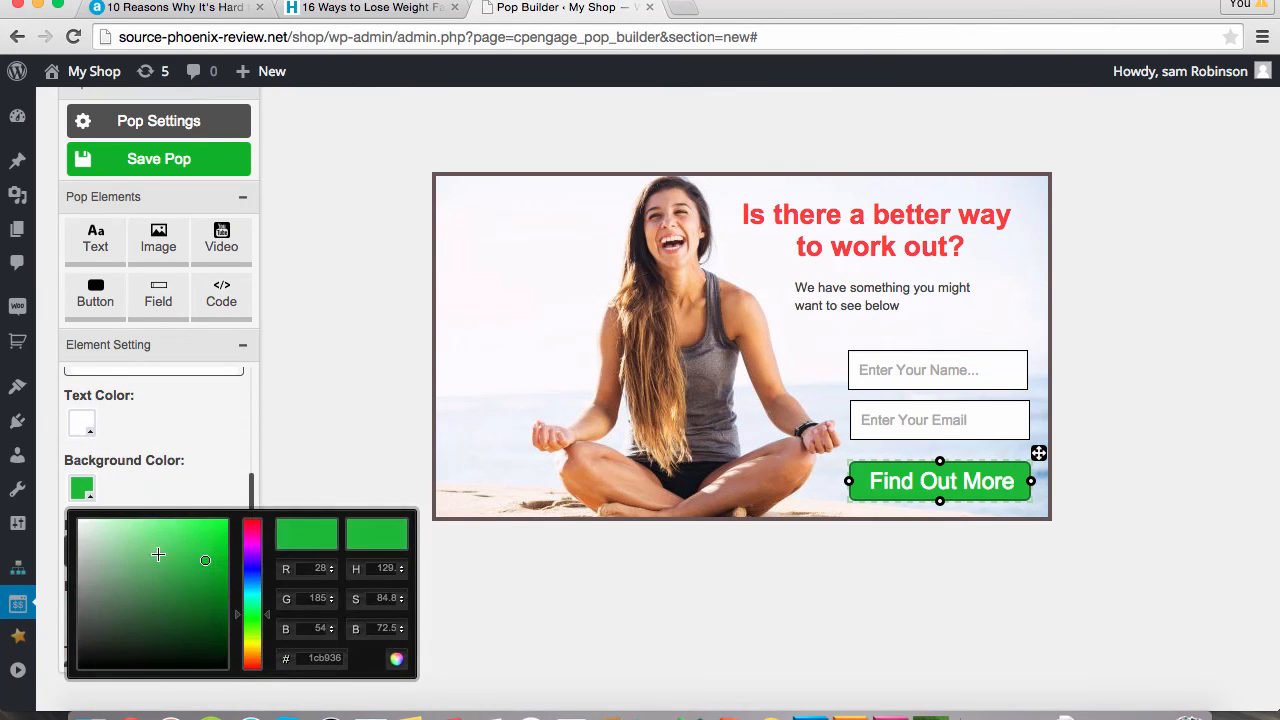
drag(252, 553, 252, 528)
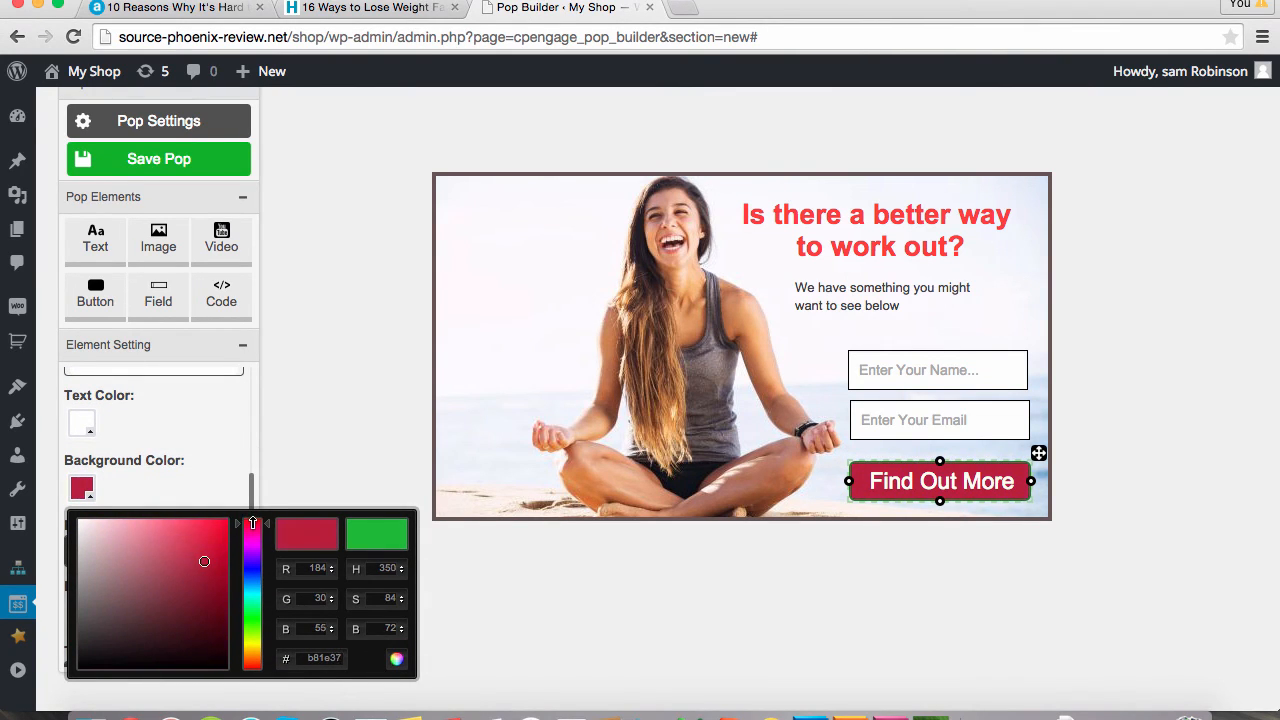
click(189, 488)
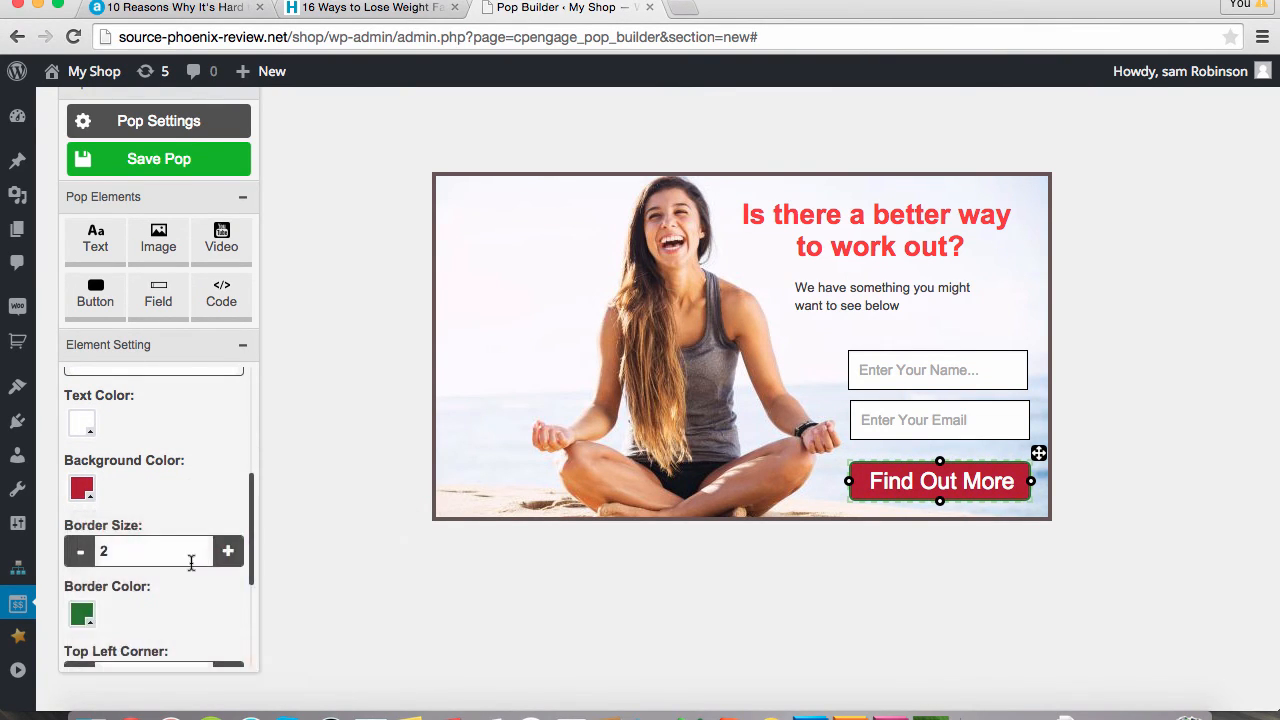
Change the button's border color to a lighter, muted green.
scroll(189, 560, down, 3)
scroll(141, 538, down, 2)
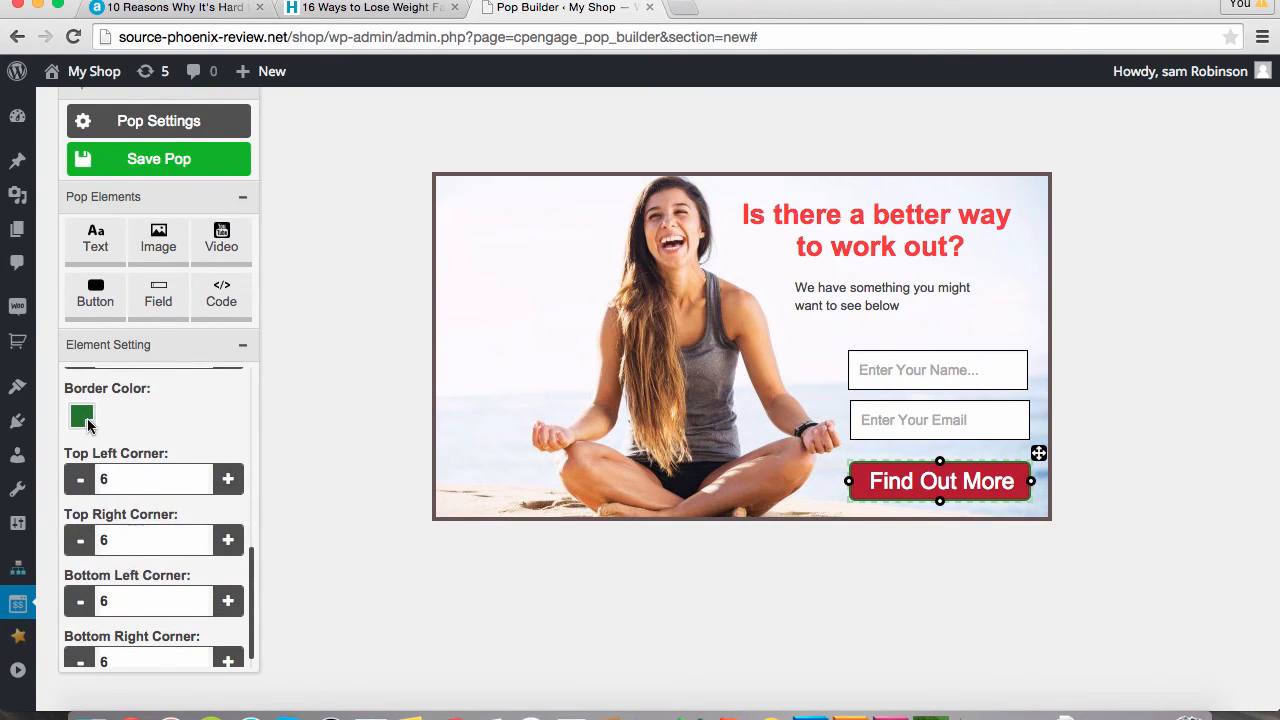
click(82, 417)
mouse_move(167, 489)
mouse_down()
mouse_move(82, 452)
mouse_move(137, 501)
mouse_up()
click(195, 413)
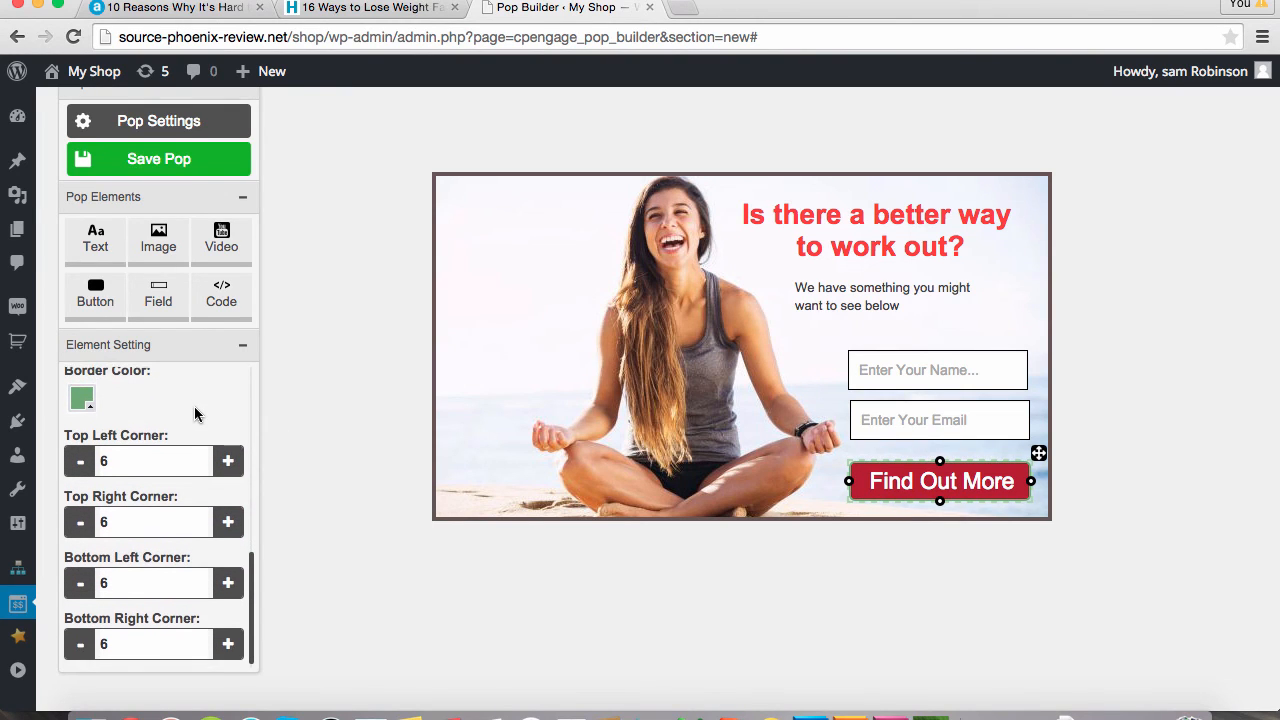
Add a YouTube video element to the popup and move it down below the woman's face.
scroll(195, 413, up, 5)
scroll(195, 413, up, 5)
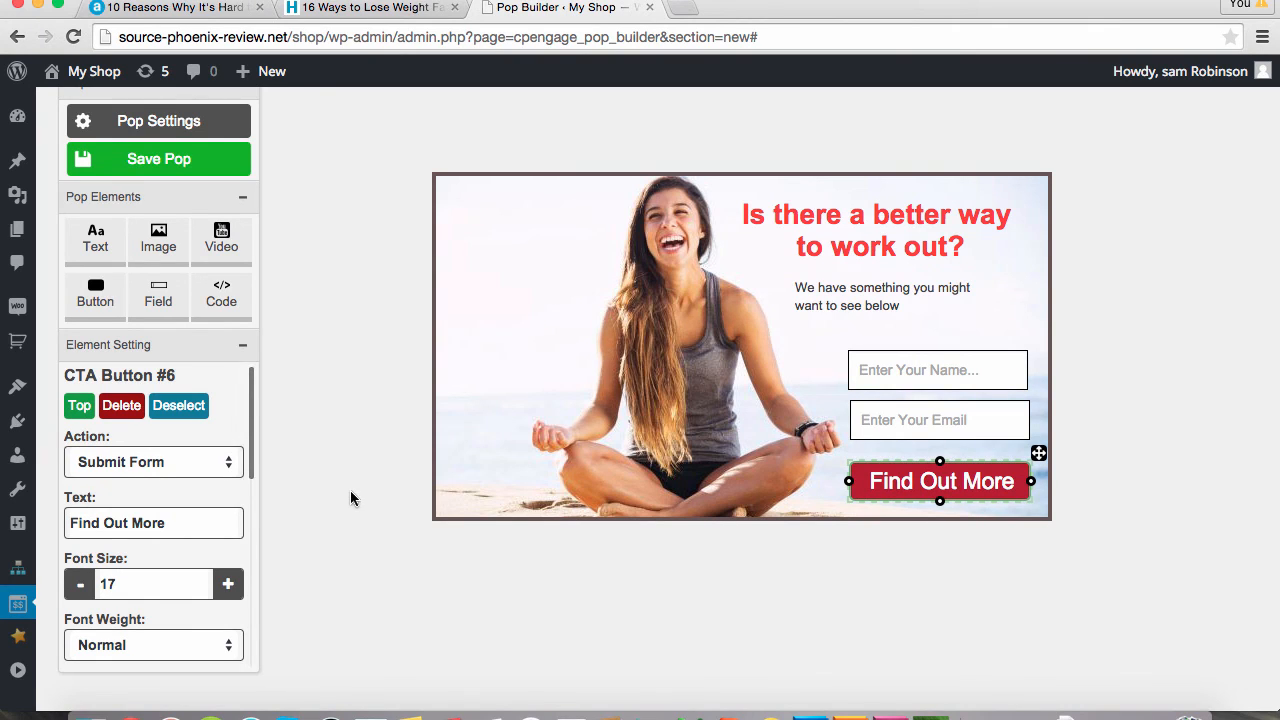
scroll(364, 520, up, 2)
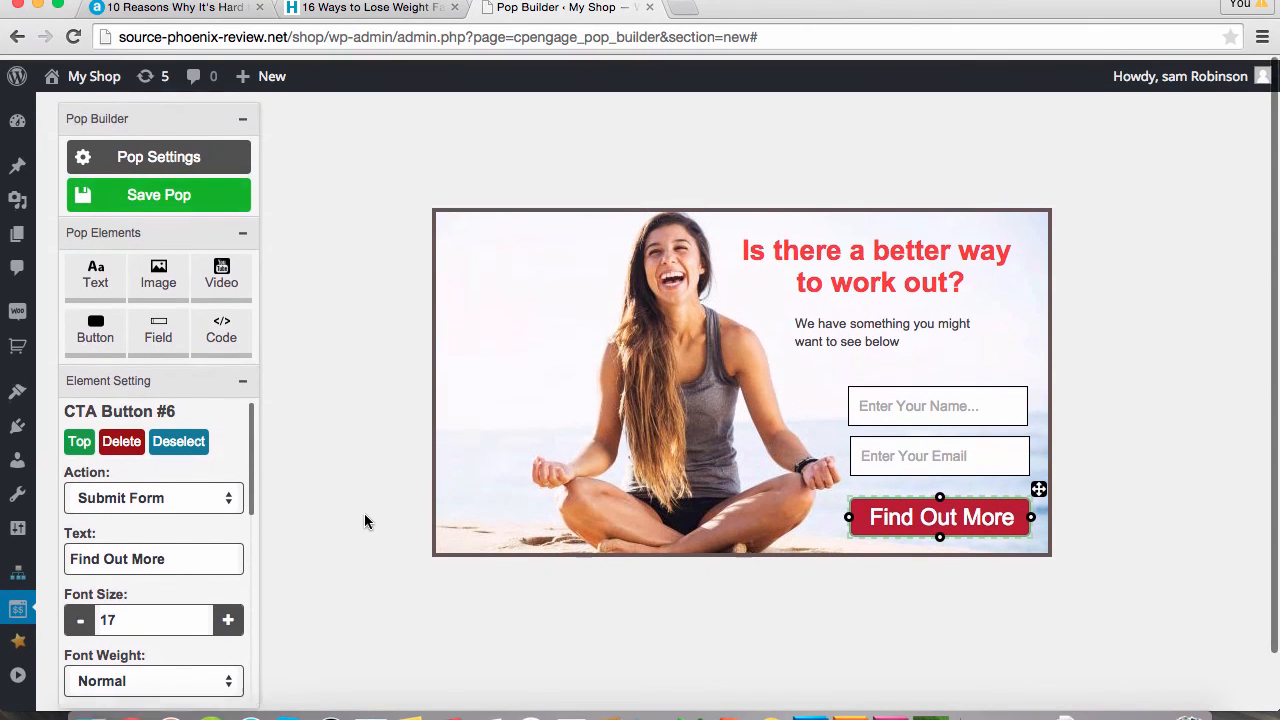
click(222, 280)
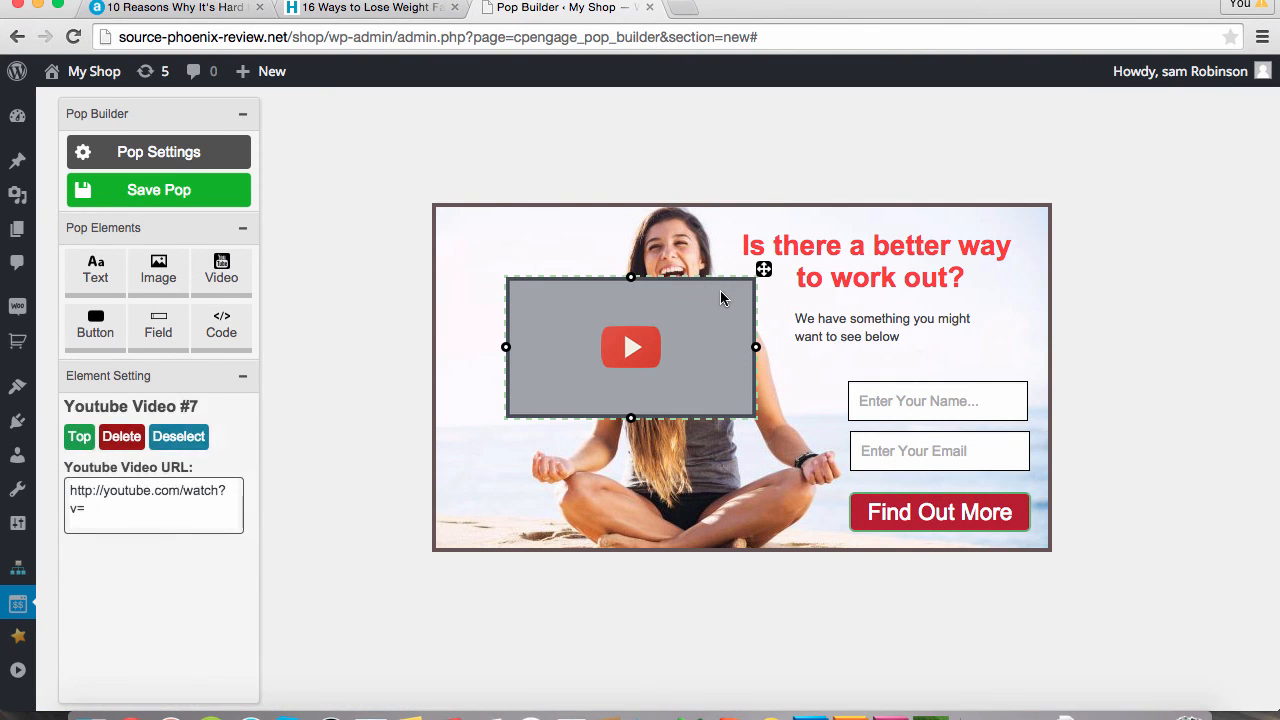
drag(764, 269, 769, 332)
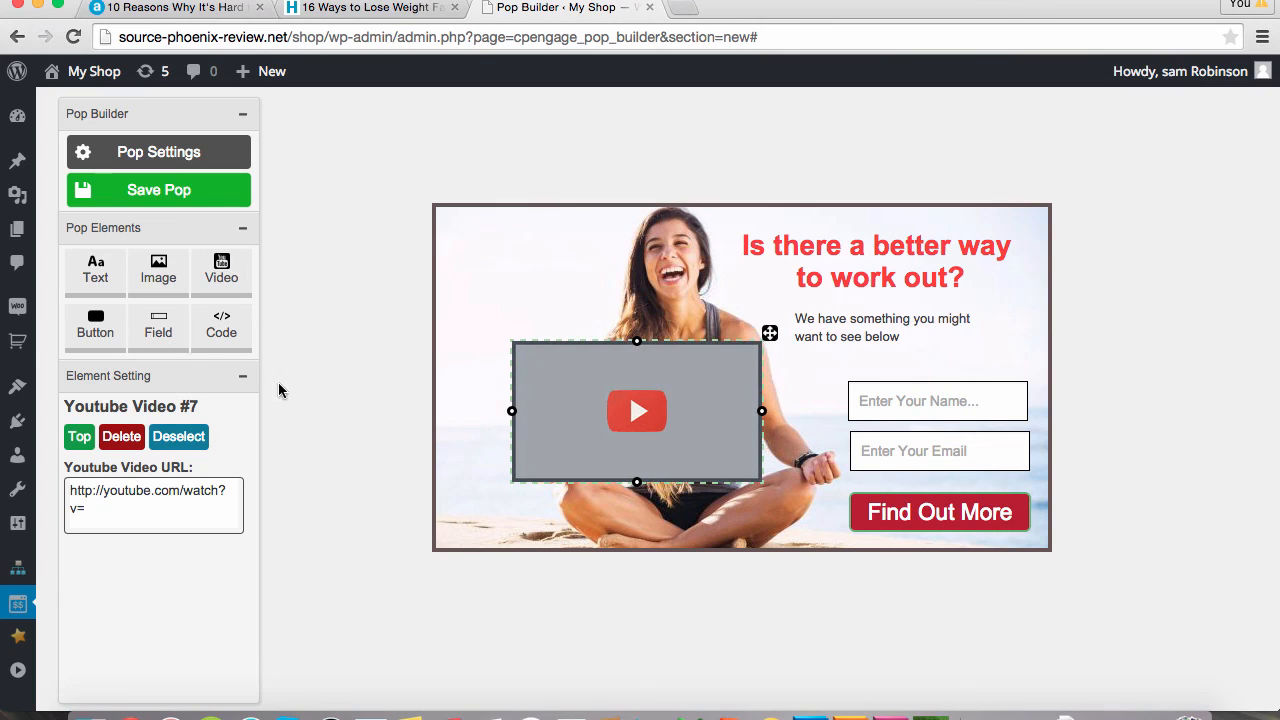
Open YouTube in a new browser tab and search for "fitness video".
drag(90, 510, 68, 494)
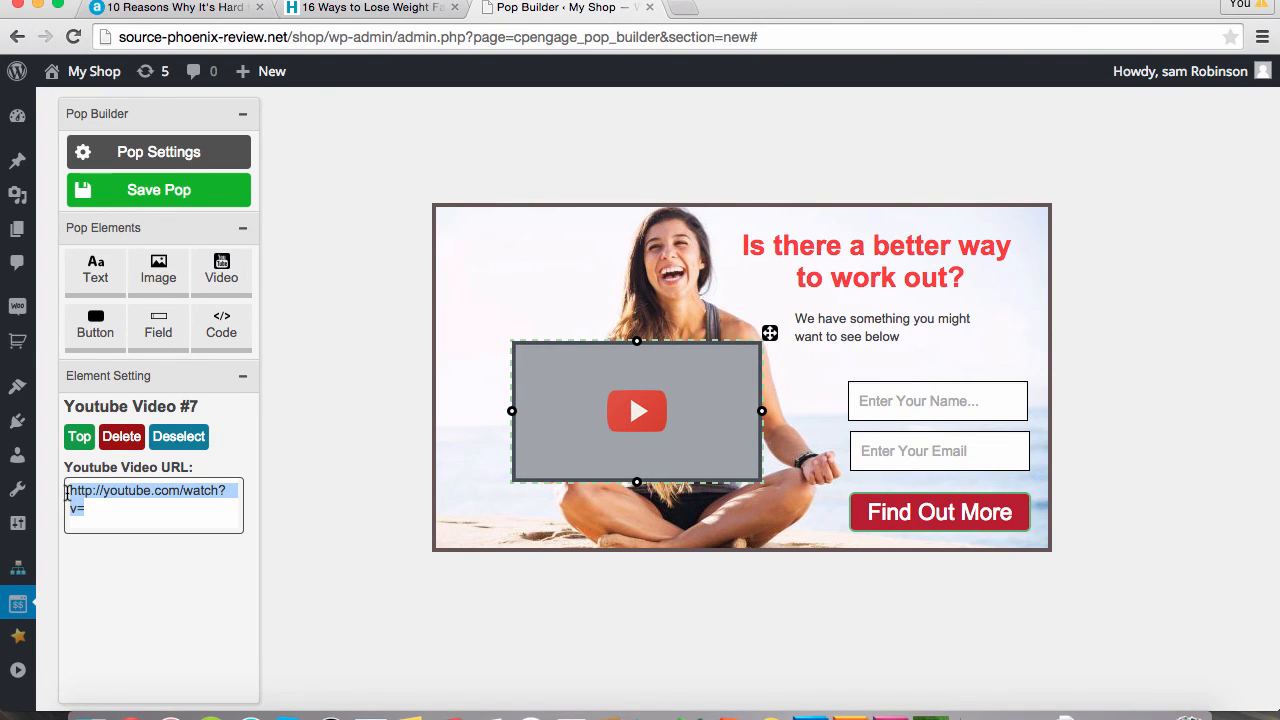
key(super+t)
text(youtube)
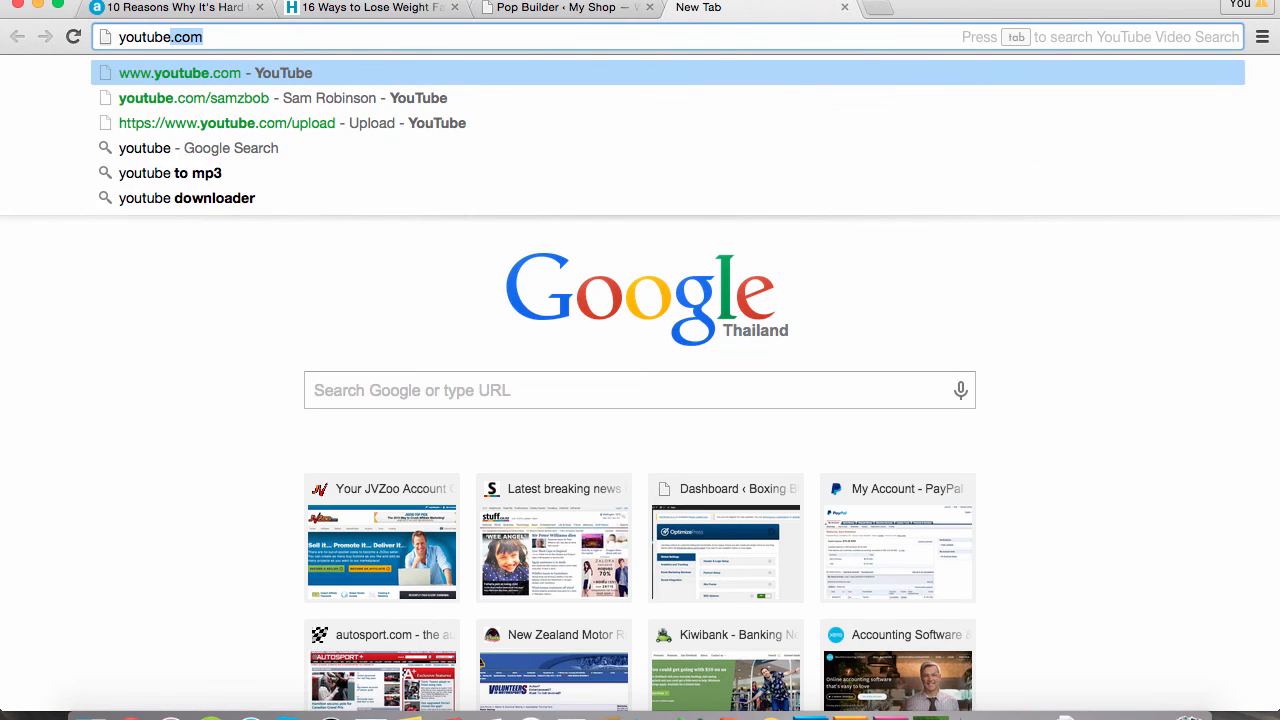
key(Return)
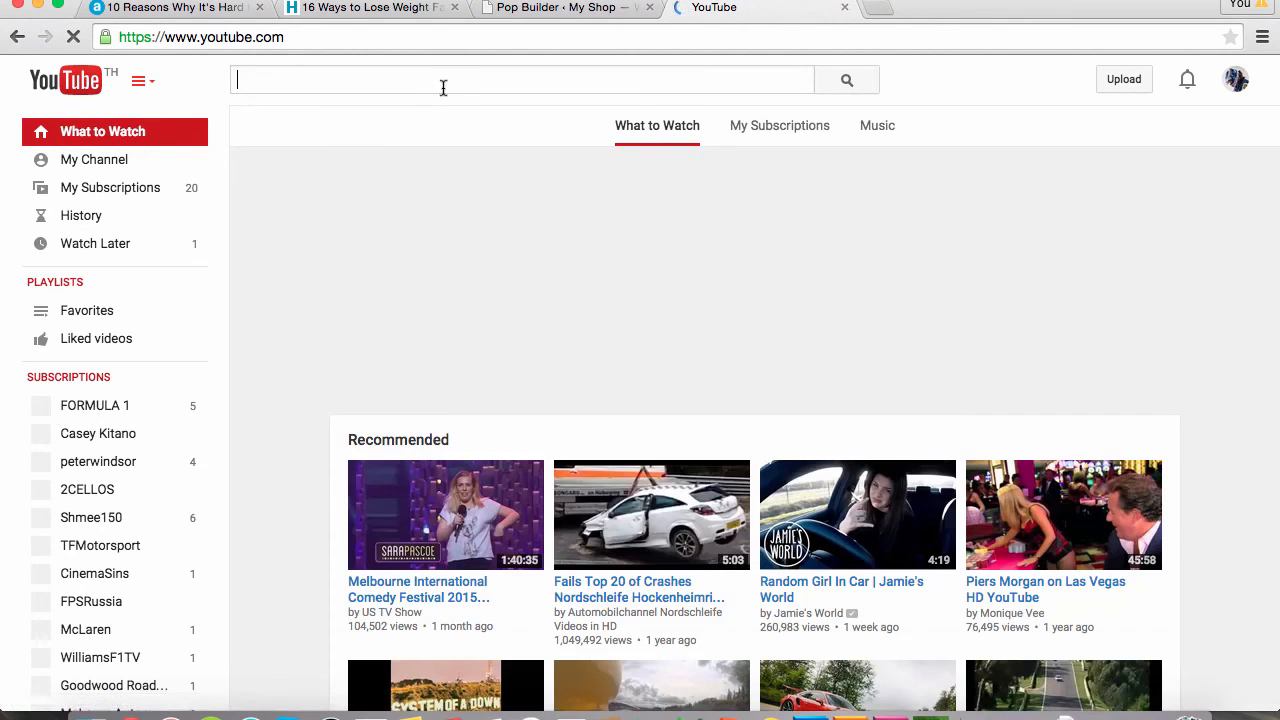
text(fitness video)
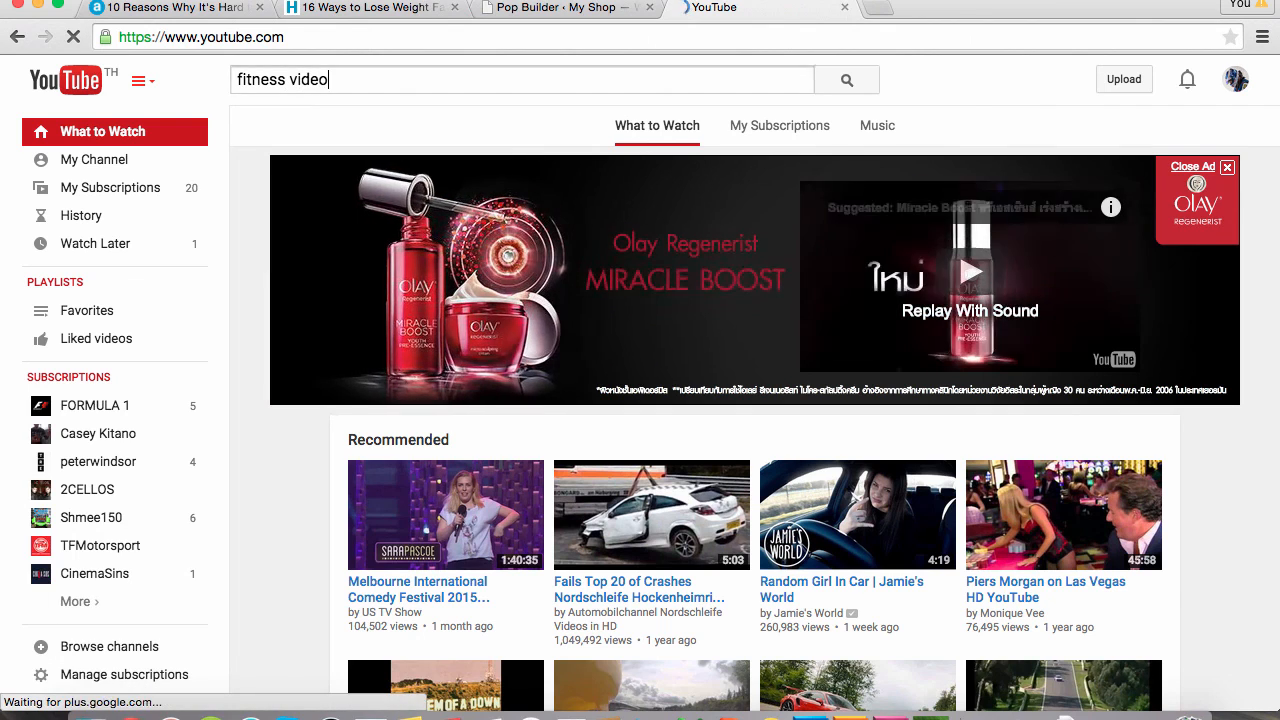
key(Return)
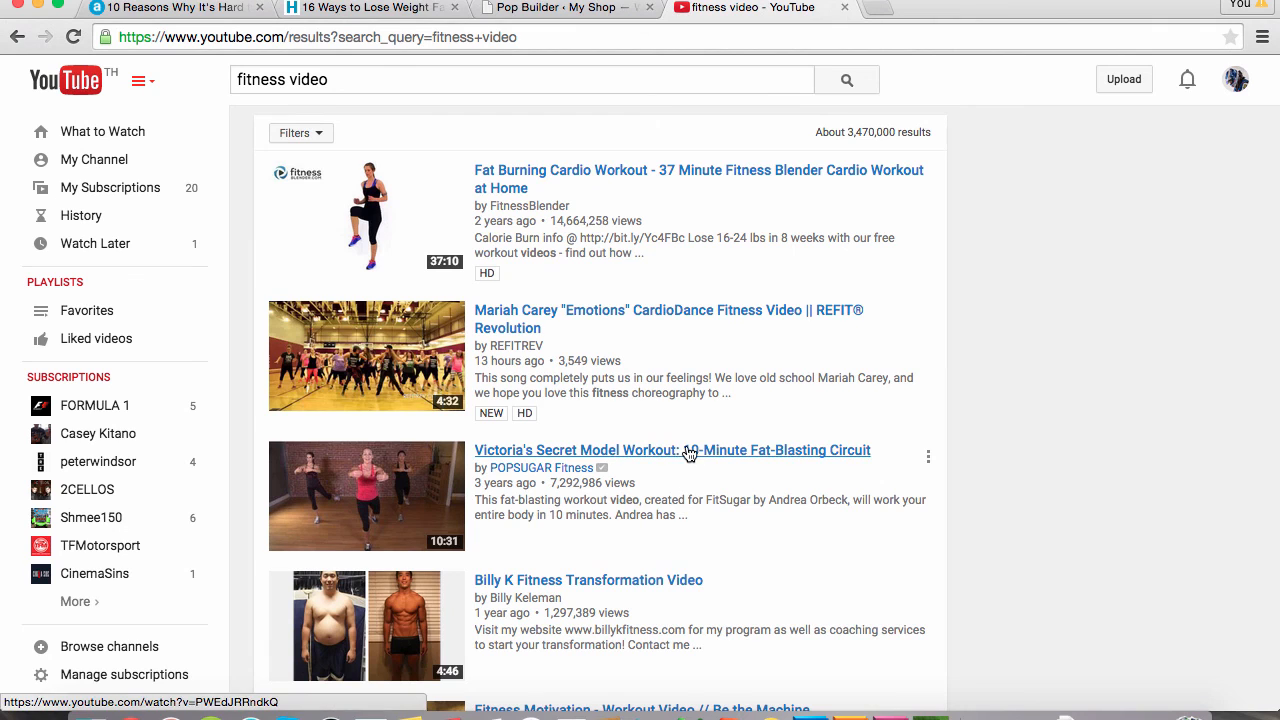
Copy the link of the "Victoria's Secret Model Workout: 10-Minute Fat-Blasting Circuit" video and set it as the popup video element's YouTube URL.
right_click(647, 455)
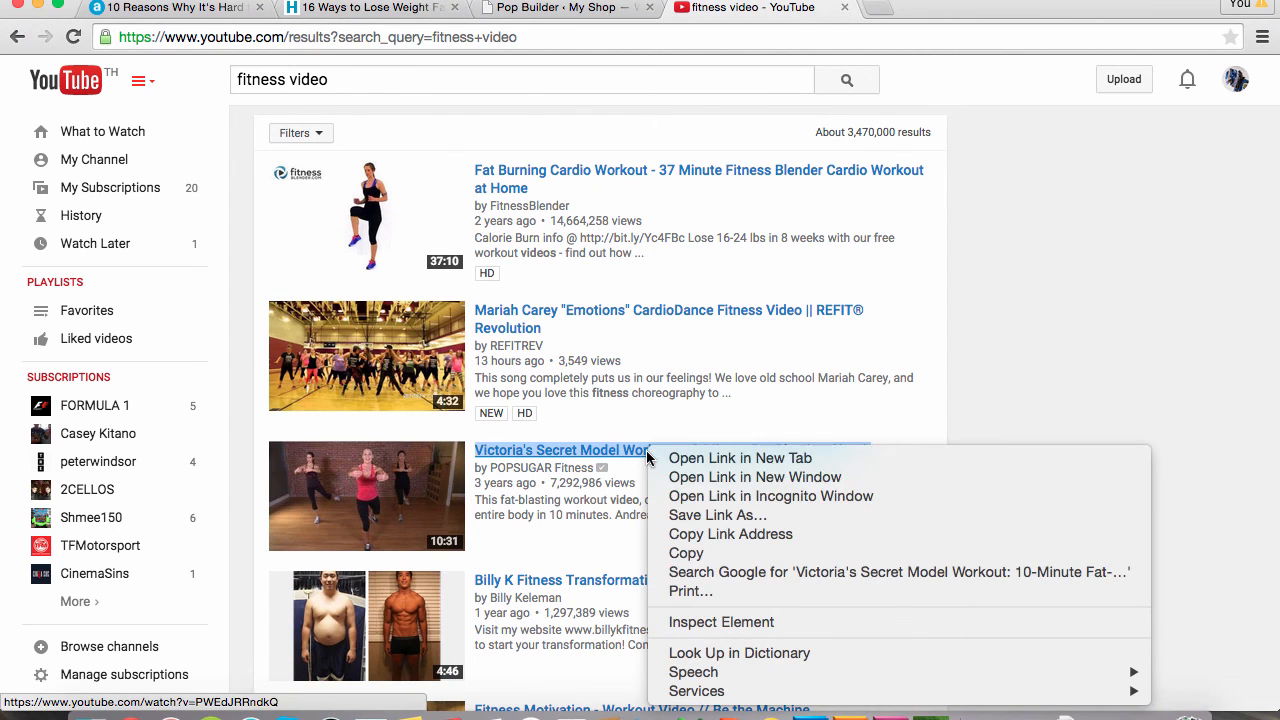
click(690, 535)
click(528, 8)
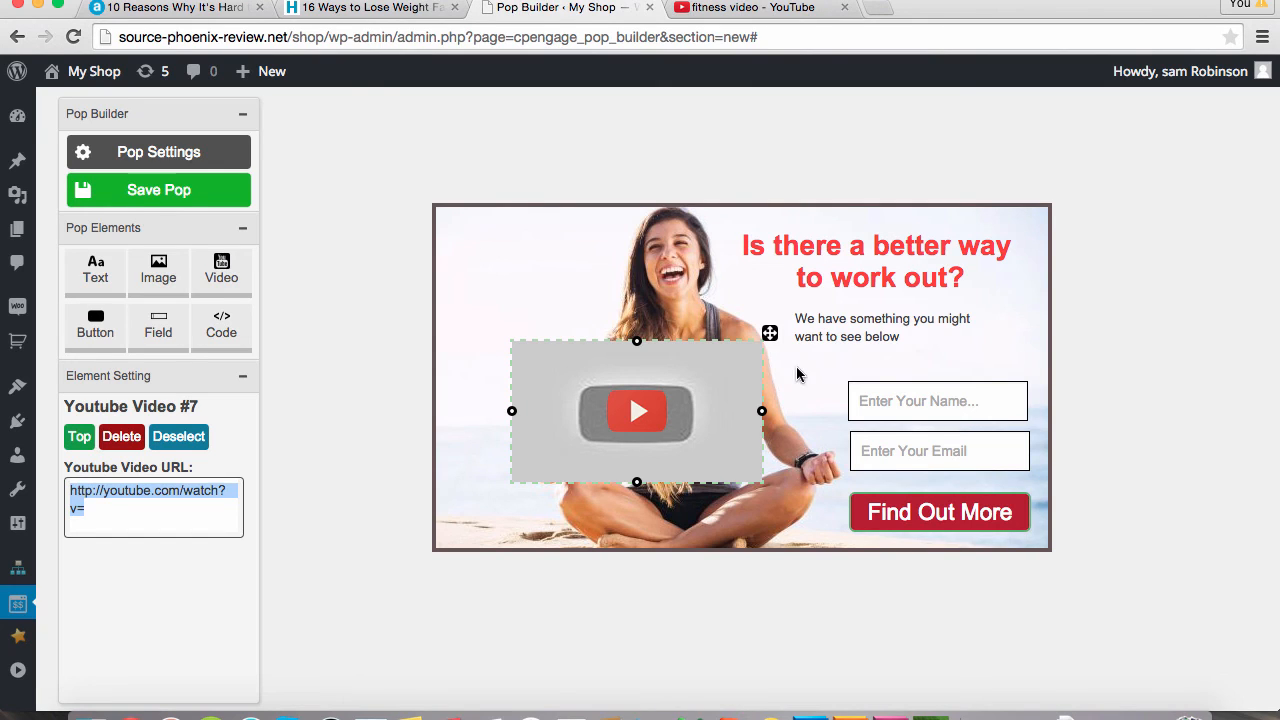
text(https://www.youtube.com/watch?v=PWEdJRRndkQ)
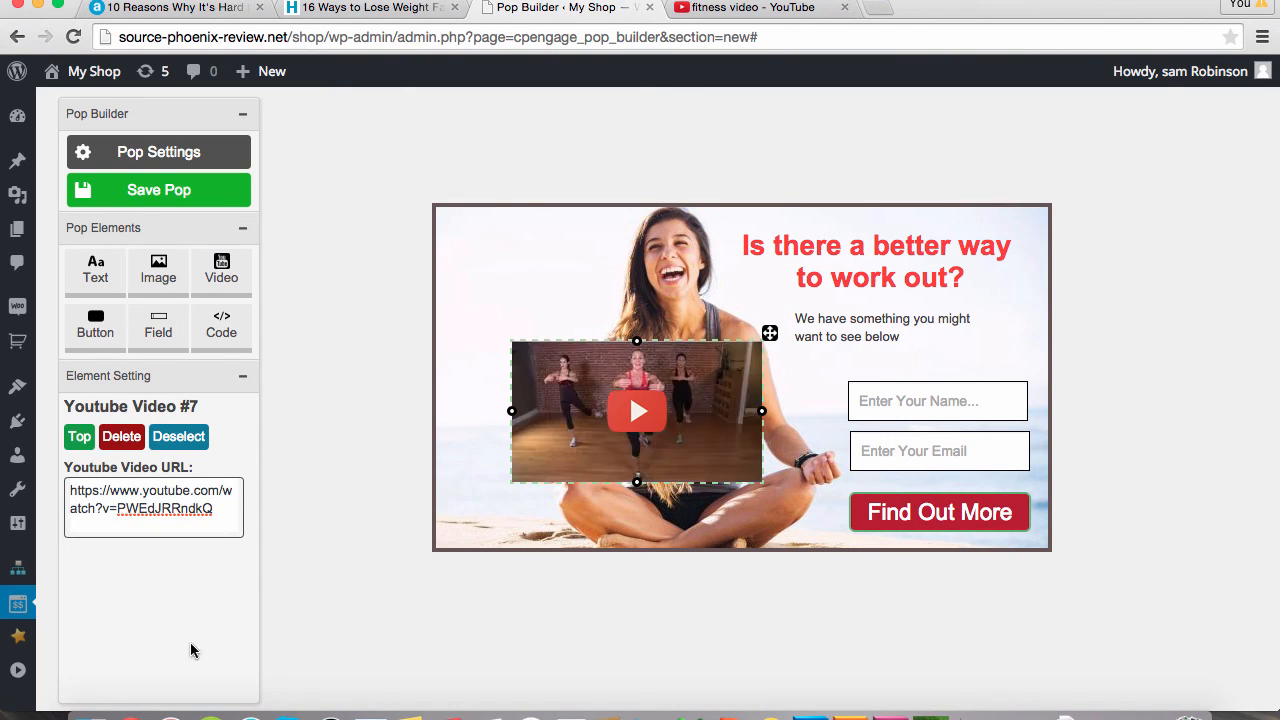
Nudge the YouTube video slightly right and down, and delete the video element from the popup.
scroll(190, 652, down, 1)
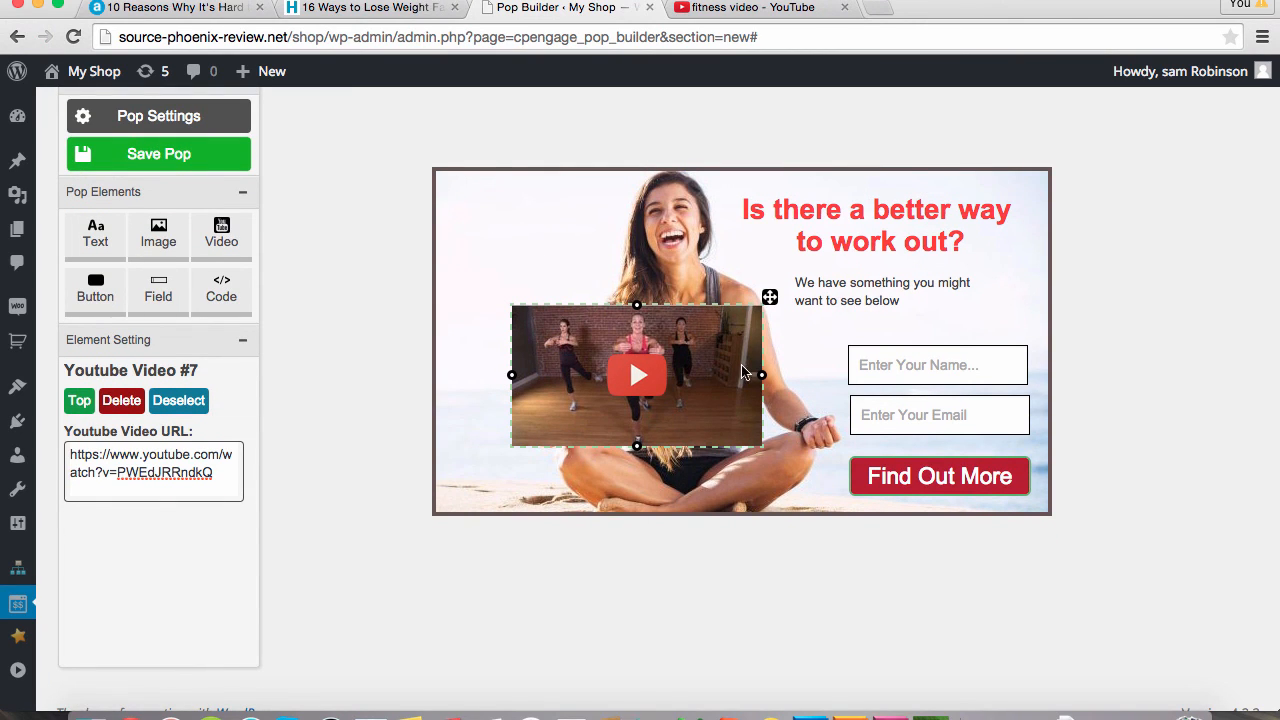
mouse_move(769, 299)
mouse_down()
mouse_move(775, 322)
mouse_move(780, 296)
mouse_up()
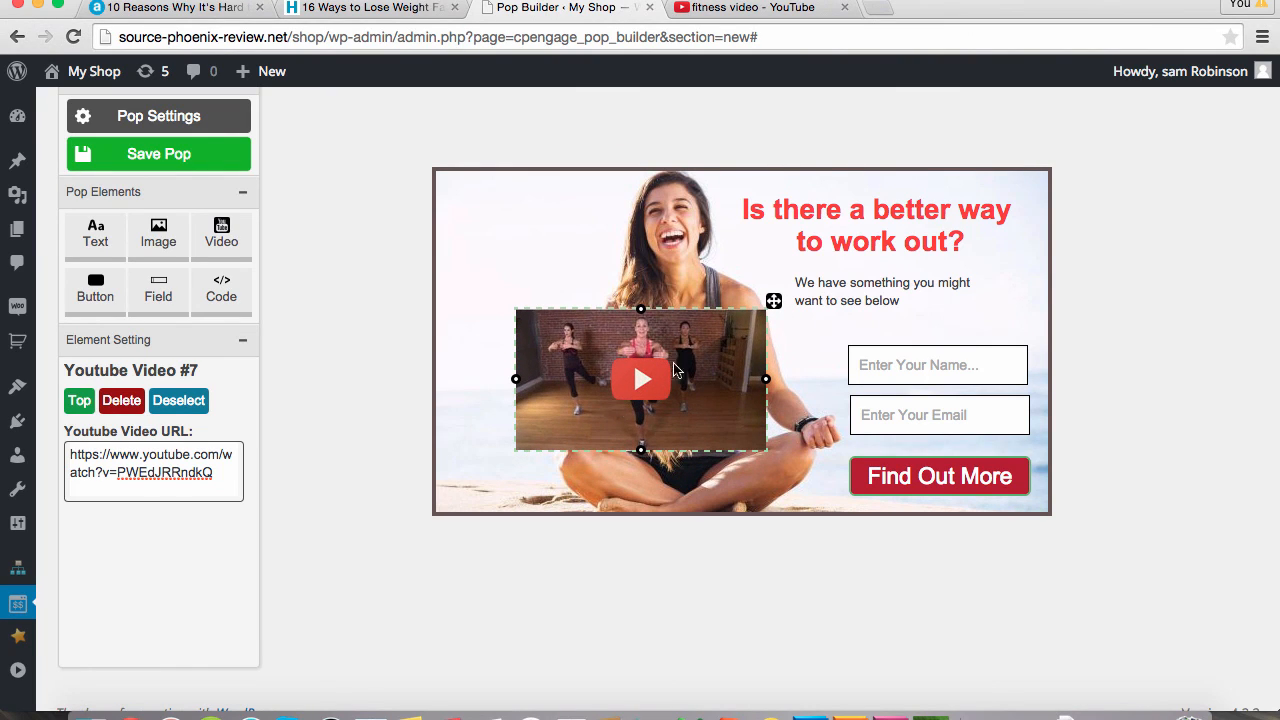
click(122, 404)
click(789, 250)
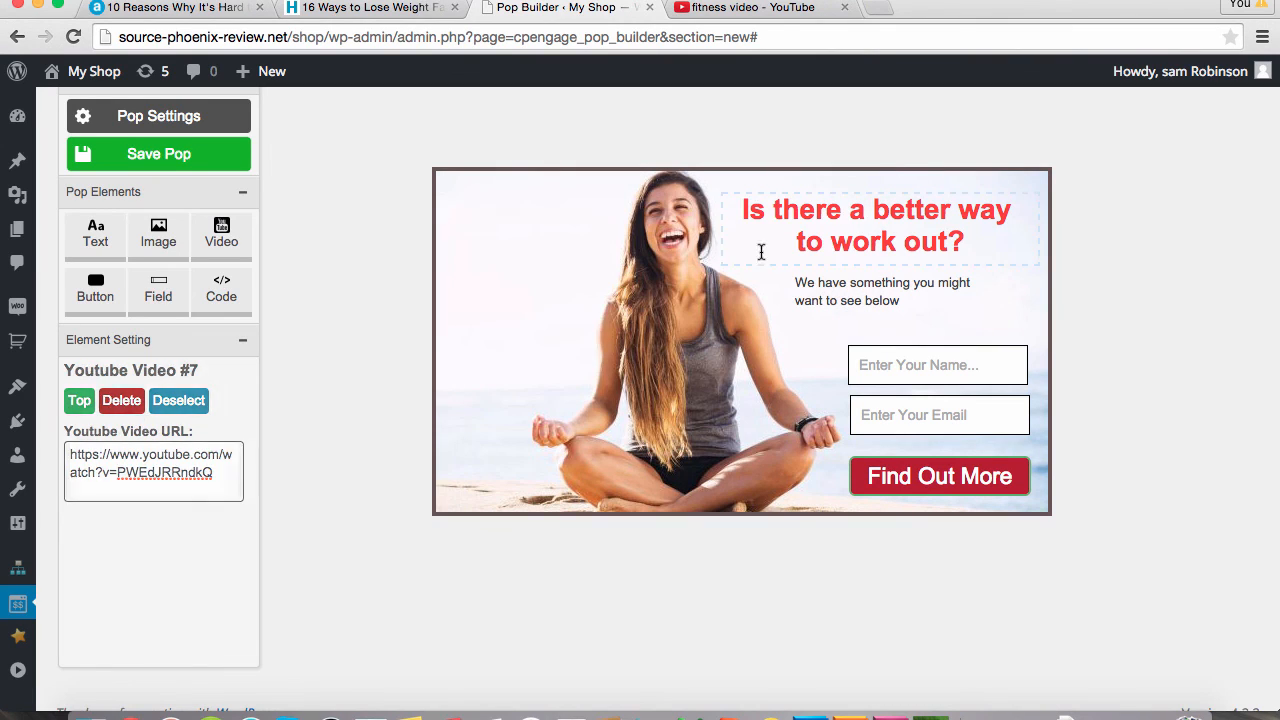